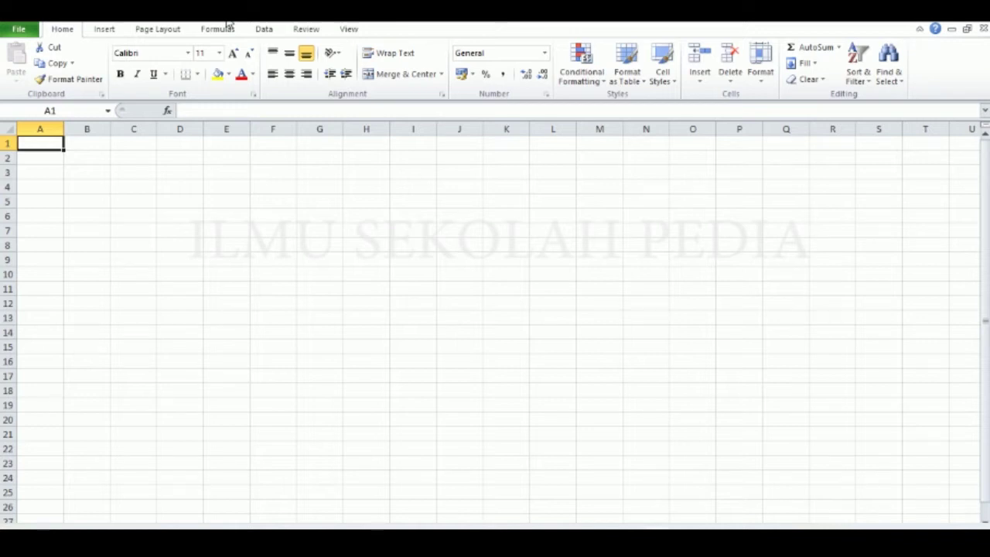
pyautogui.click(190, 186)
pyautogui.click(159, 203)
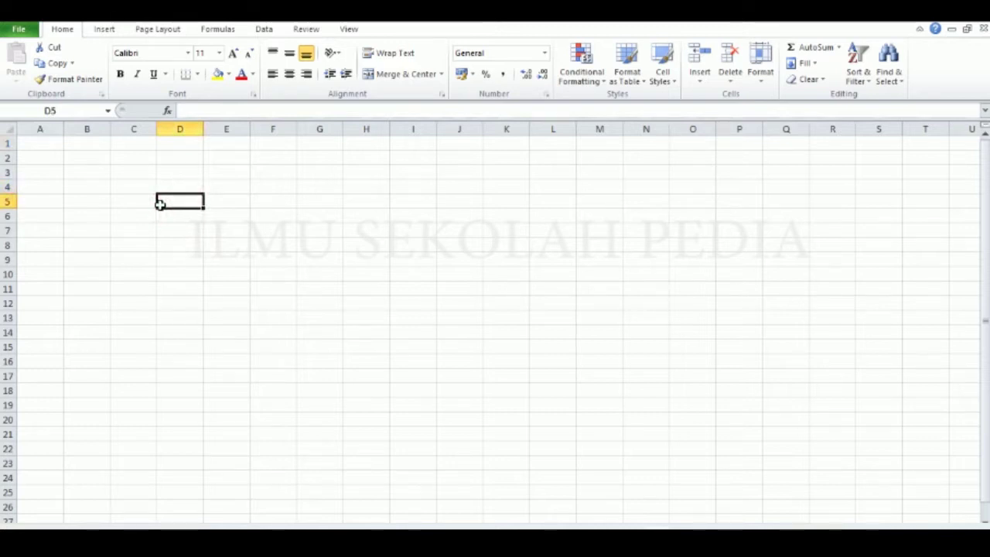
pyautogui.click(254, 246)
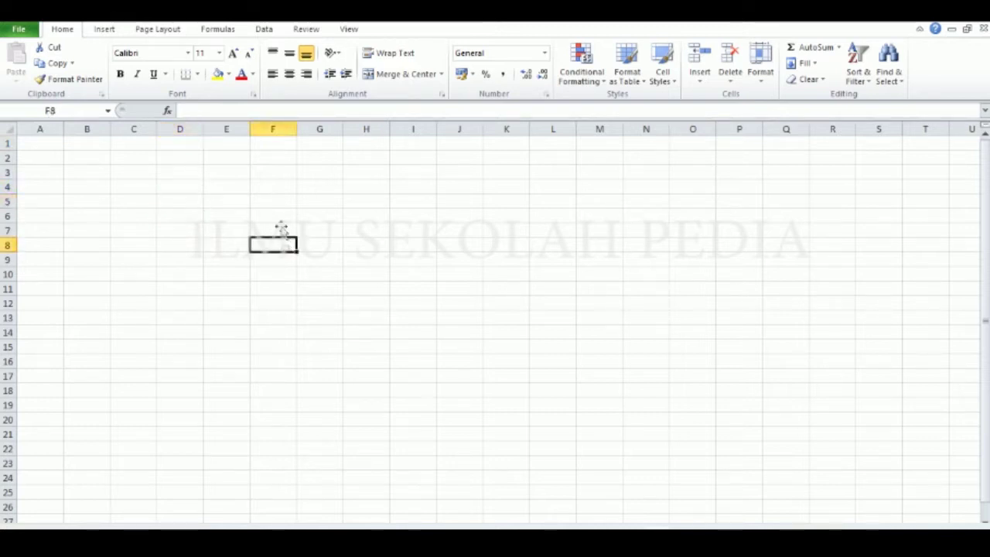
pyautogui.click(212, 231)
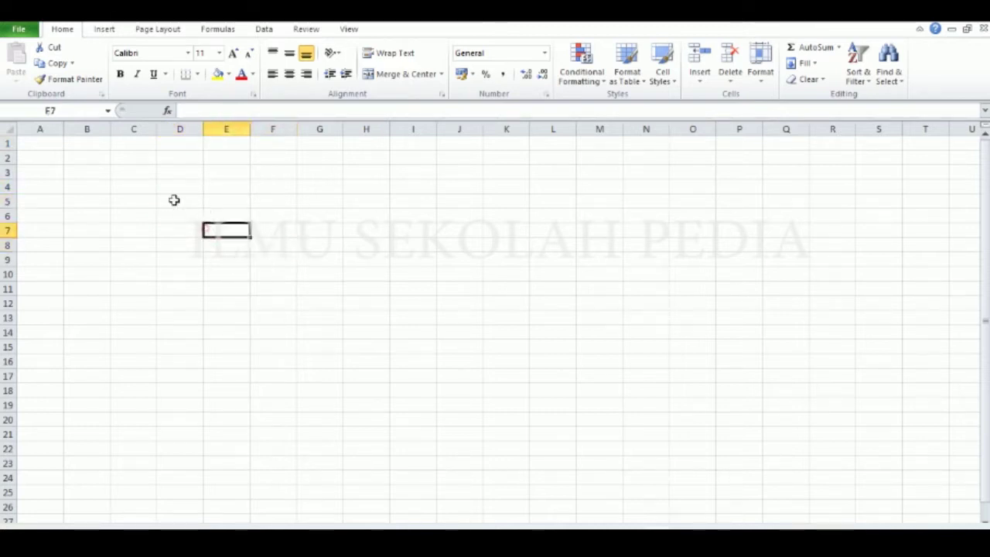
pyautogui.click(210, 188)
pyautogui.click(305, 303)
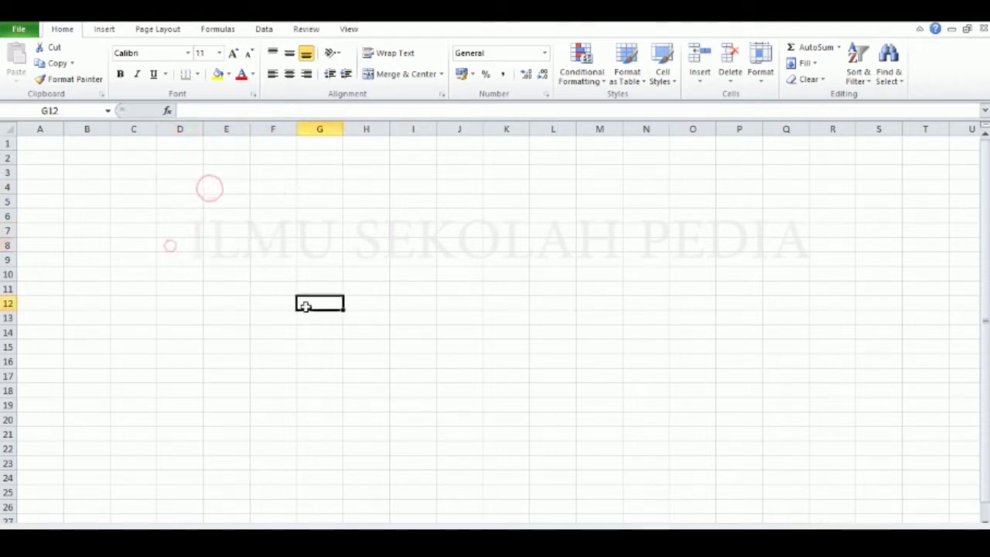
pyautogui.click(212, 201)
pyautogui.click(175, 230)
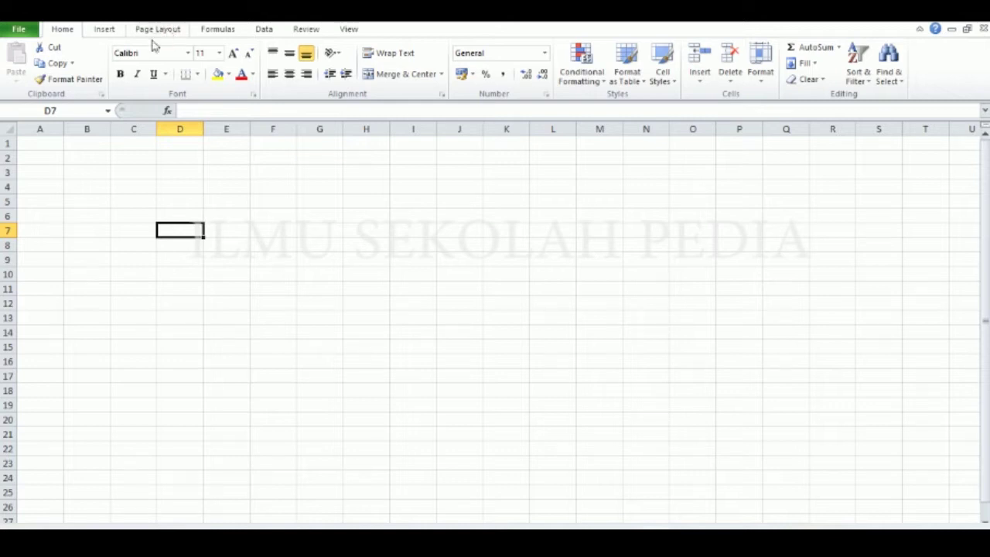
# Set the sheet's paper size to A4 and its orientation to Portrait.
pyautogui.click(163, 29)
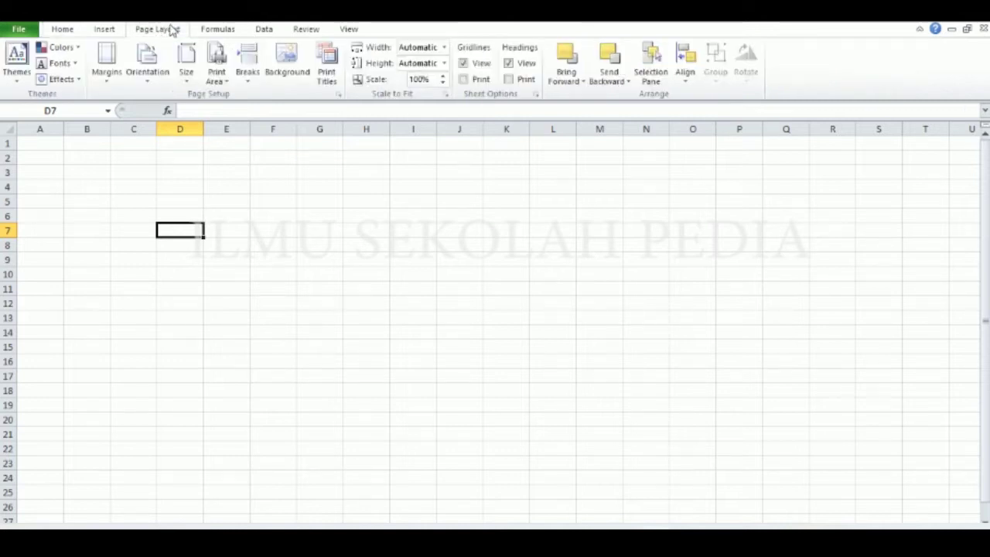
pyautogui.click(186, 78)
pyautogui.click(212, 101)
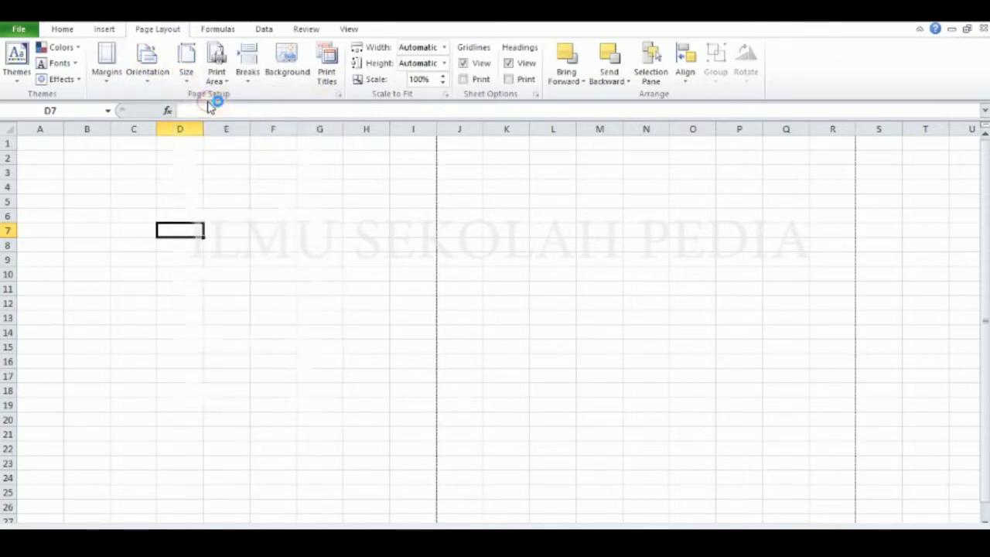
pyautogui.click(158, 74)
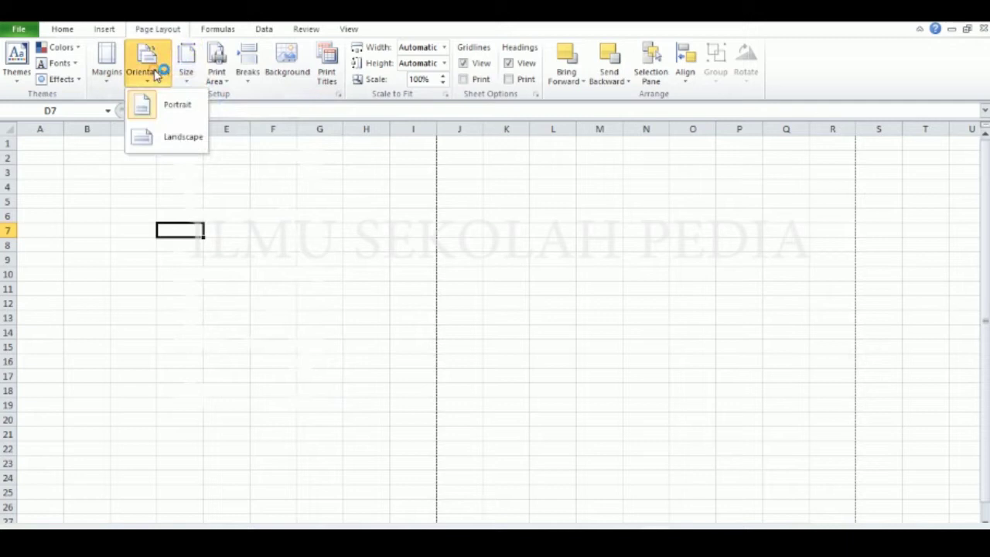
pyautogui.click(184, 108)
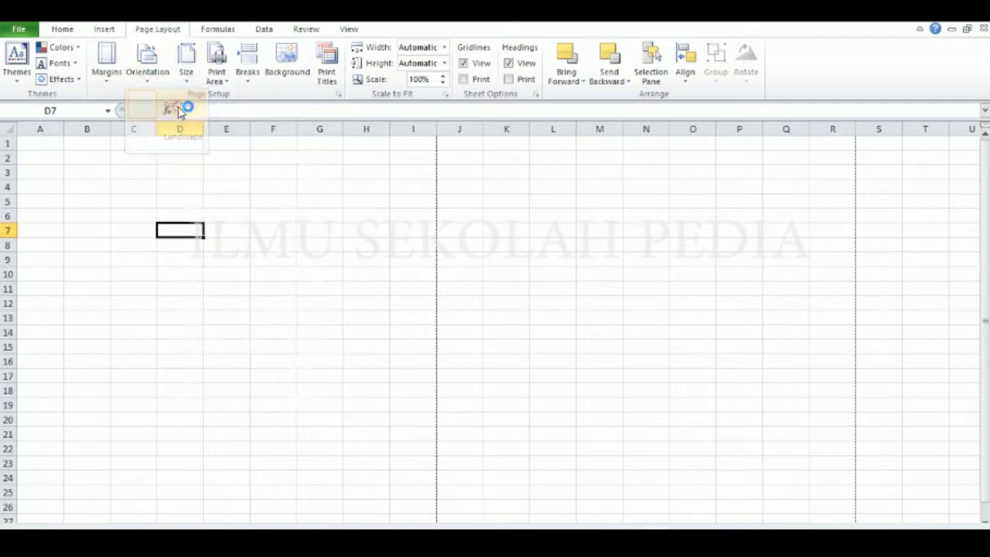
# Apply Narrow margins to the sheet and check the print settings and preview.
pyautogui.click(115, 78)
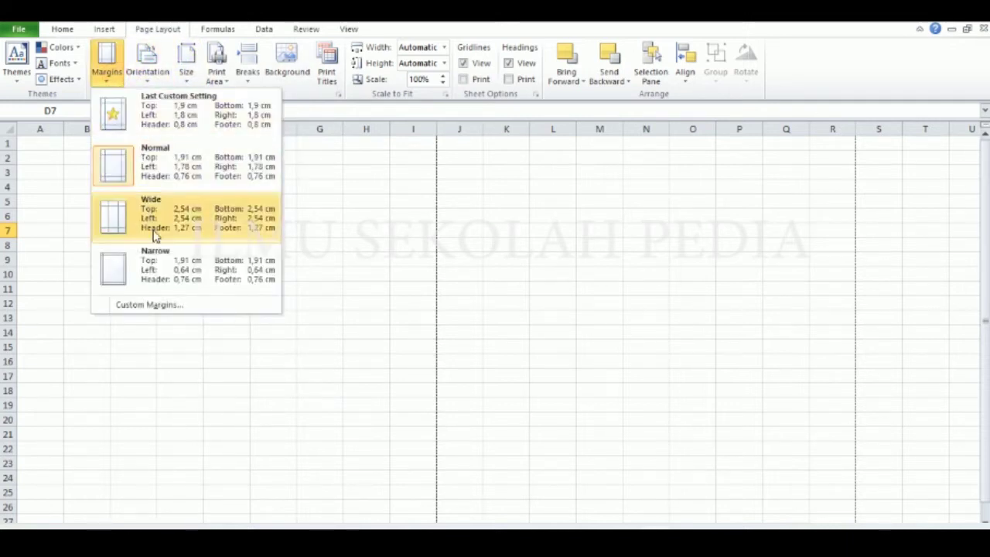
pyautogui.click(171, 264)
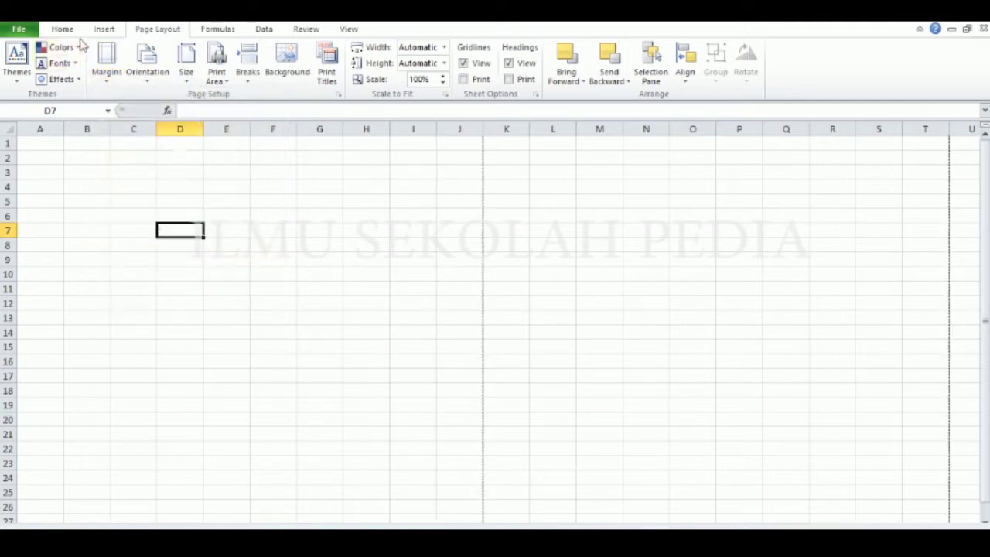
pyautogui.hotkey('ctrl', 'p')
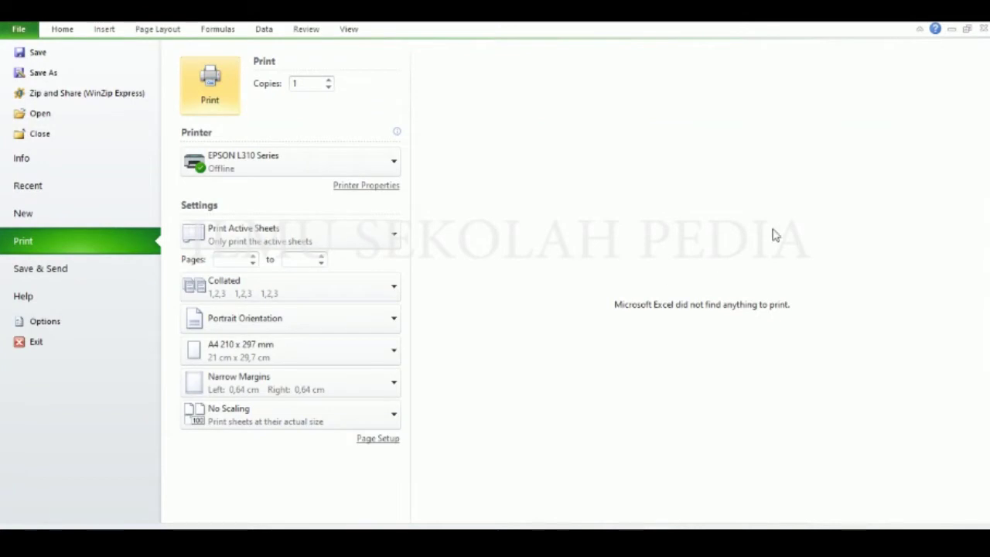
pyautogui.click(68, 31)
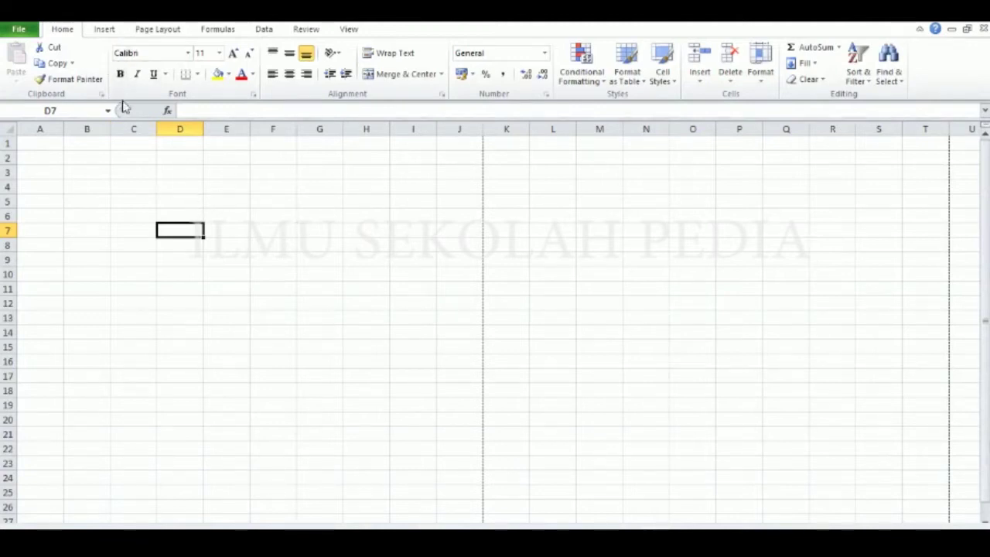
# Enter the title "DAFTAR MENU MAKANAN" in cell A1.
pyautogui.click(92, 221)
pyautogui.click(75, 153)
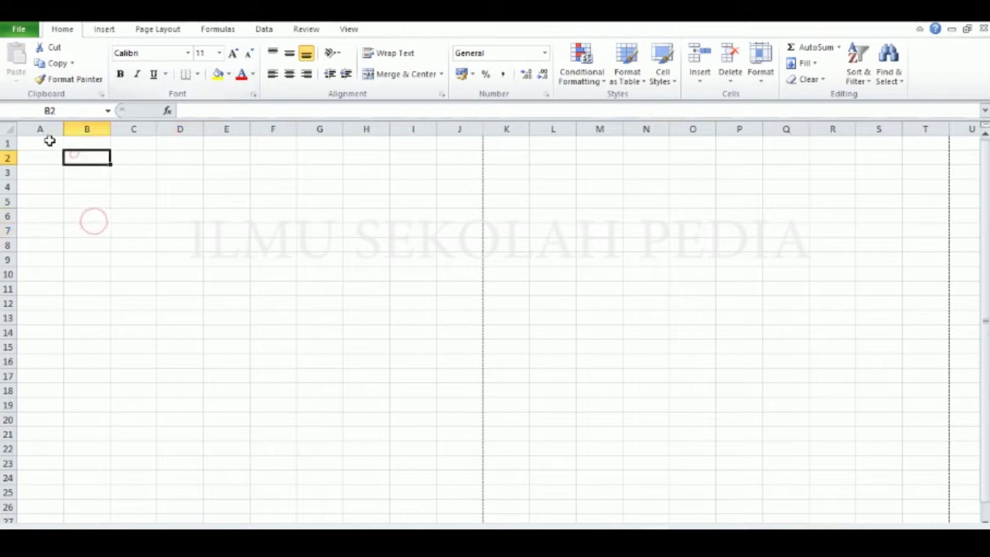
pyautogui.click(49, 141)
pyautogui.write('DA')
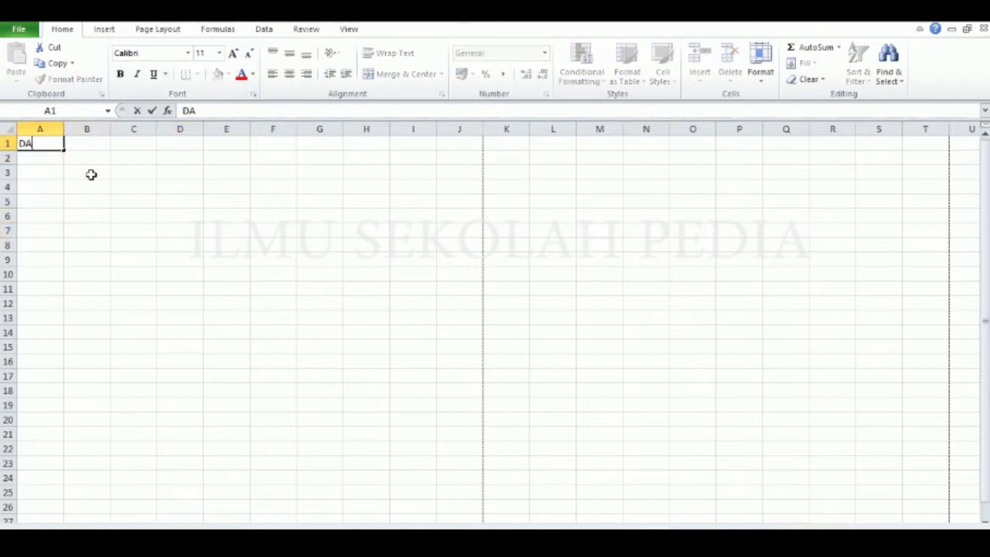
pyautogui.write('FTAR MEN')
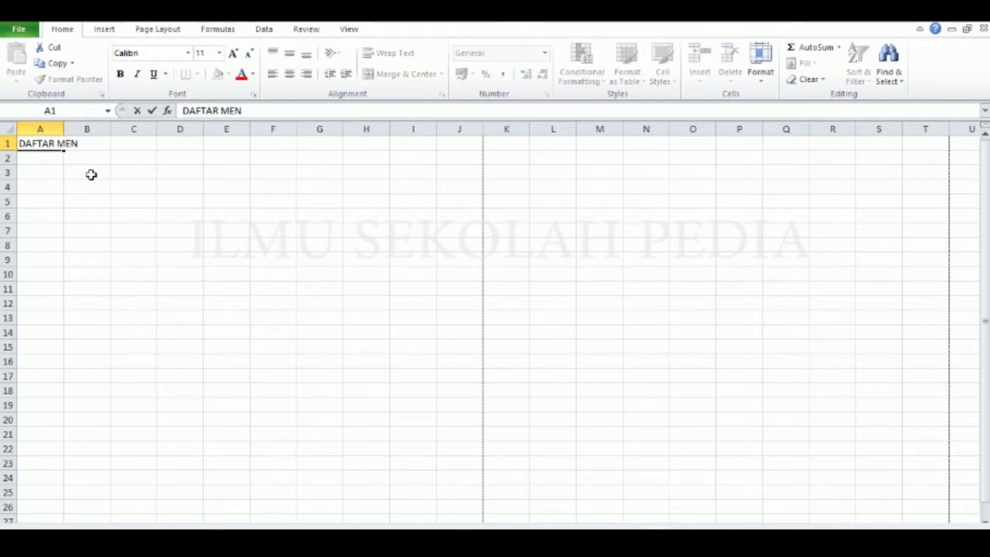
pyautogui.write('U MAKANAN')
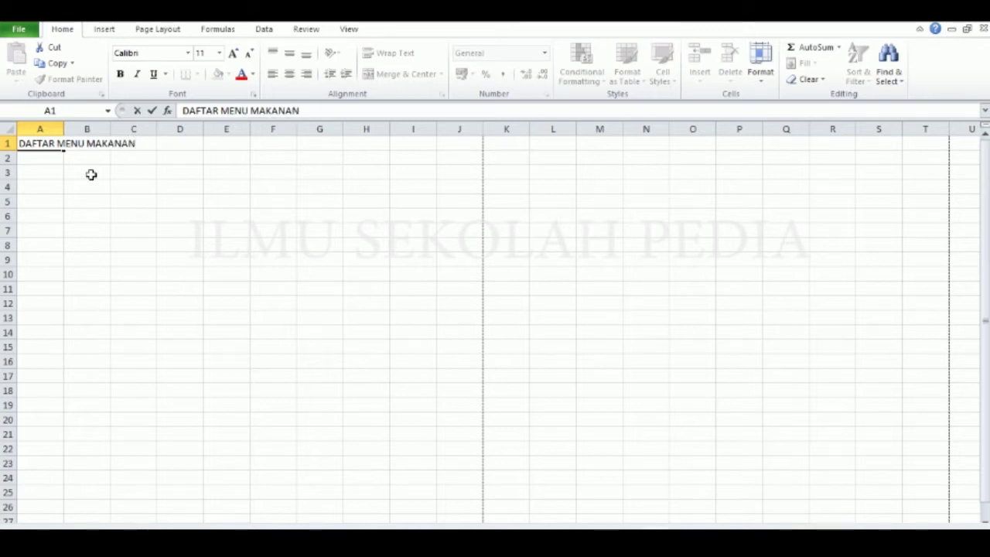
pyautogui.click(325, 245)
pyautogui.press('Left')
pyautogui.press('Left')
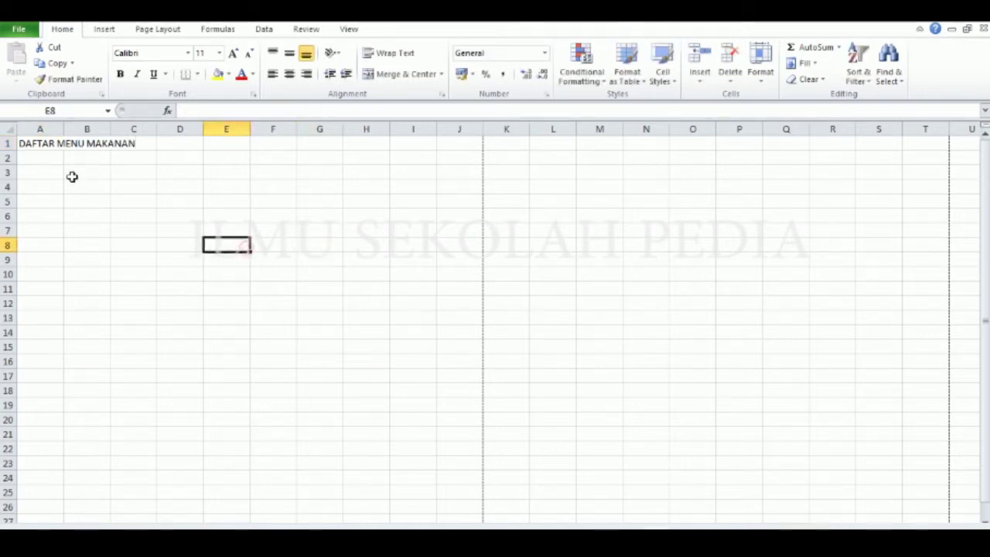
# Merge and center the title across cells A1 to J1.
pyautogui.moveTo(22, 144); pyautogui.dragTo(445, 144)
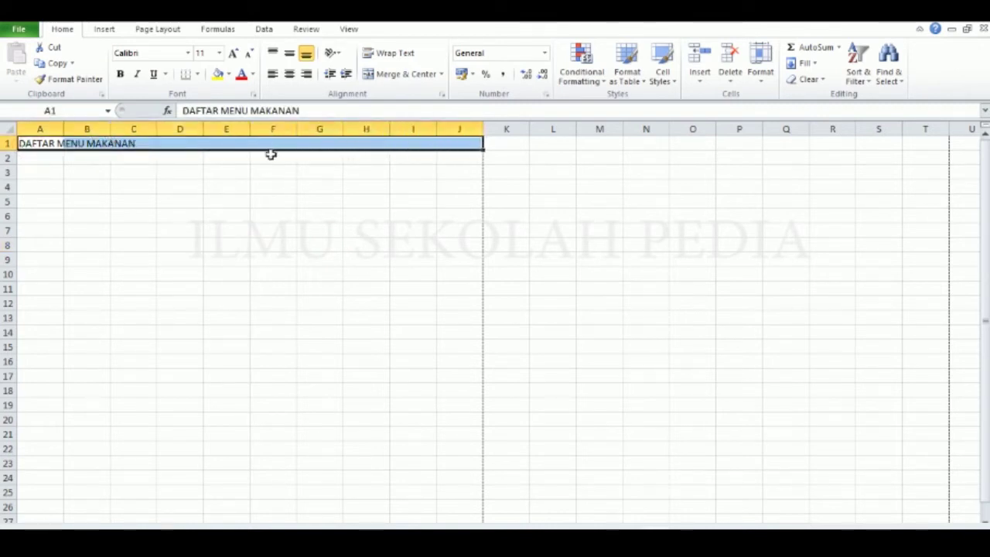
pyautogui.click(400, 74)
pyautogui.click(227, 185)
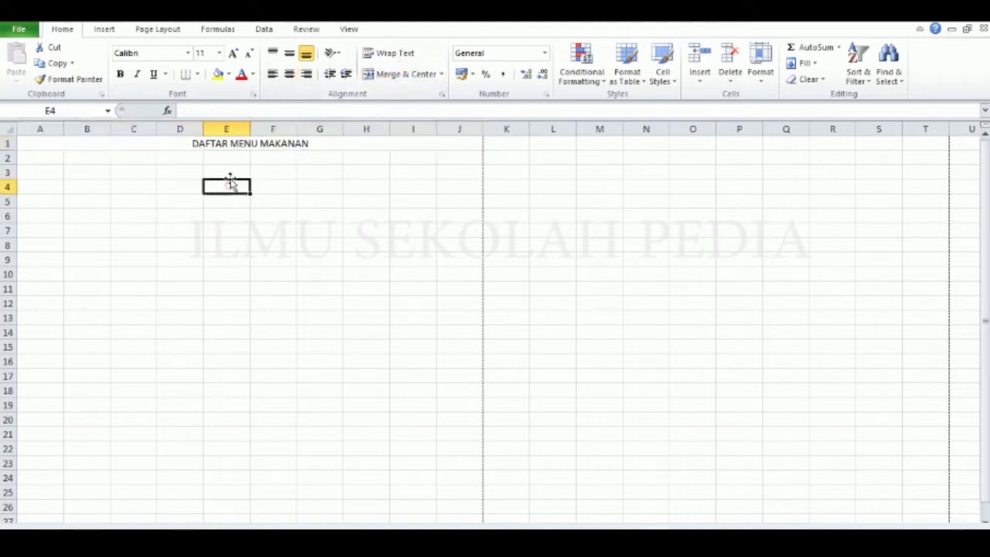
pyautogui.click(228, 145)
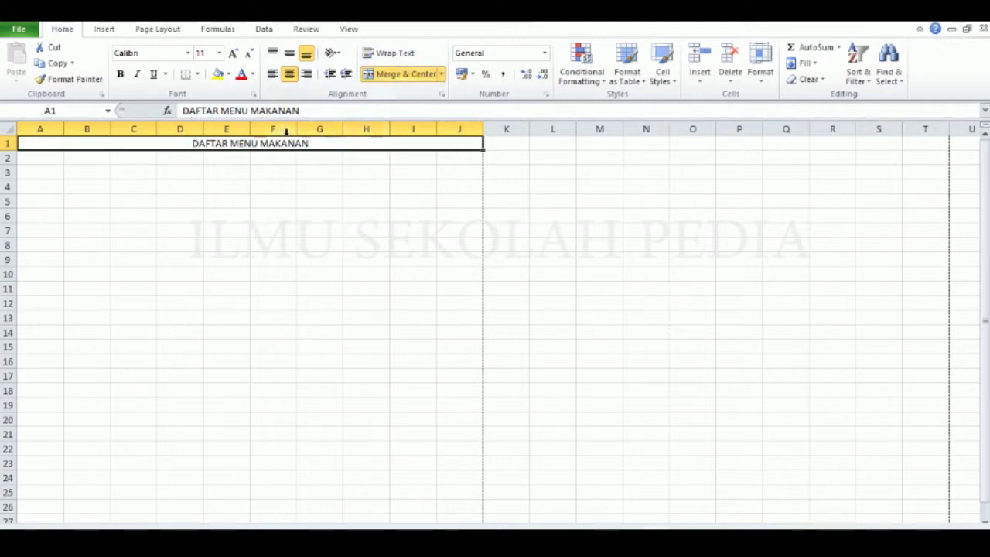
pyautogui.click(282, 174)
# Set the font size of the merged title in row 1 to 20.
pyautogui.click(265, 144)
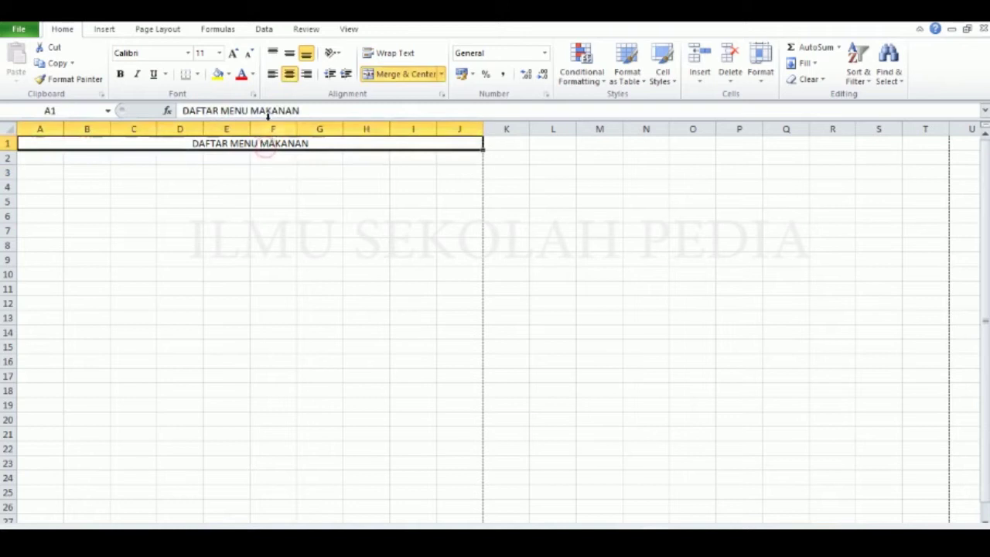
pyautogui.click(219, 53)
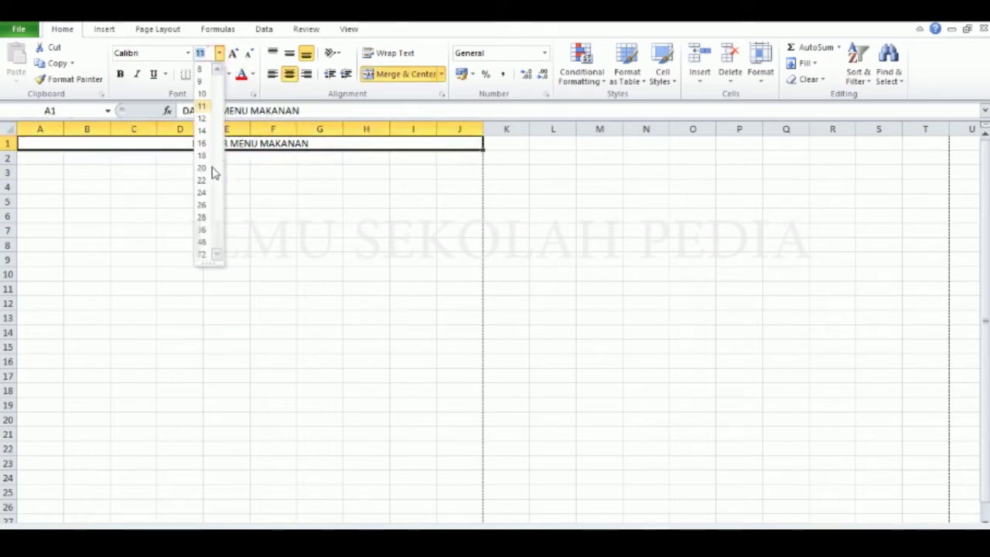
pyautogui.click(203, 167)
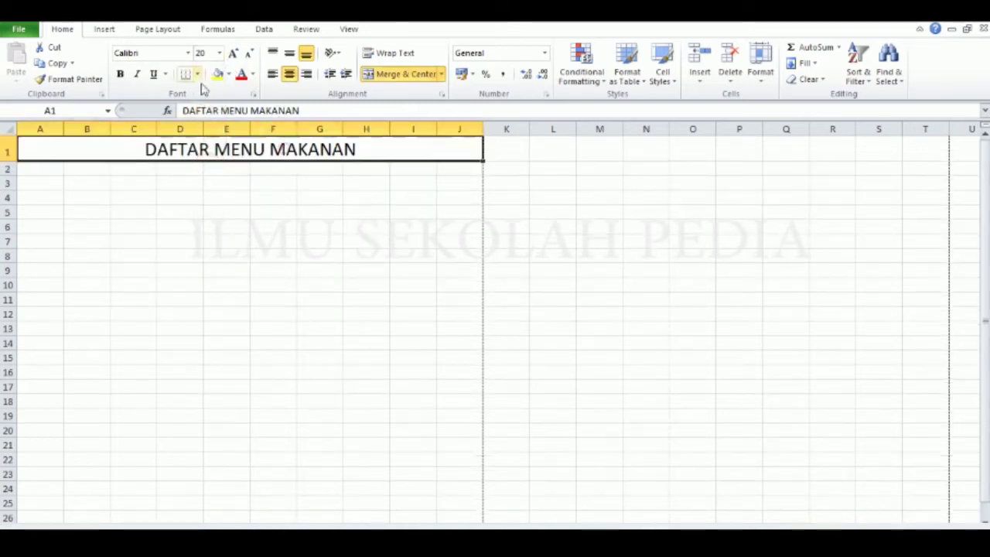
pyautogui.click(188, 52)
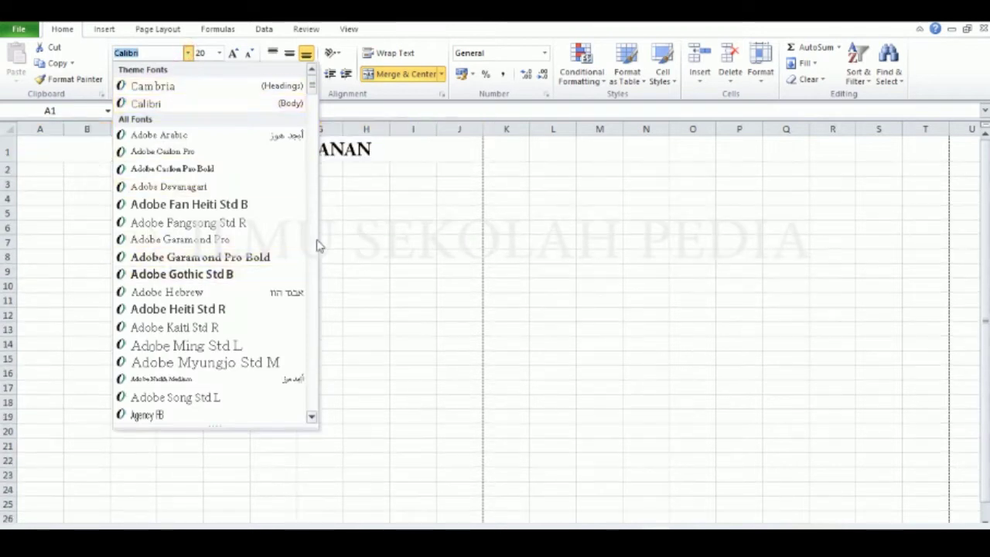
pyautogui.click(354, 221)
pyautogui.click(210, 342)
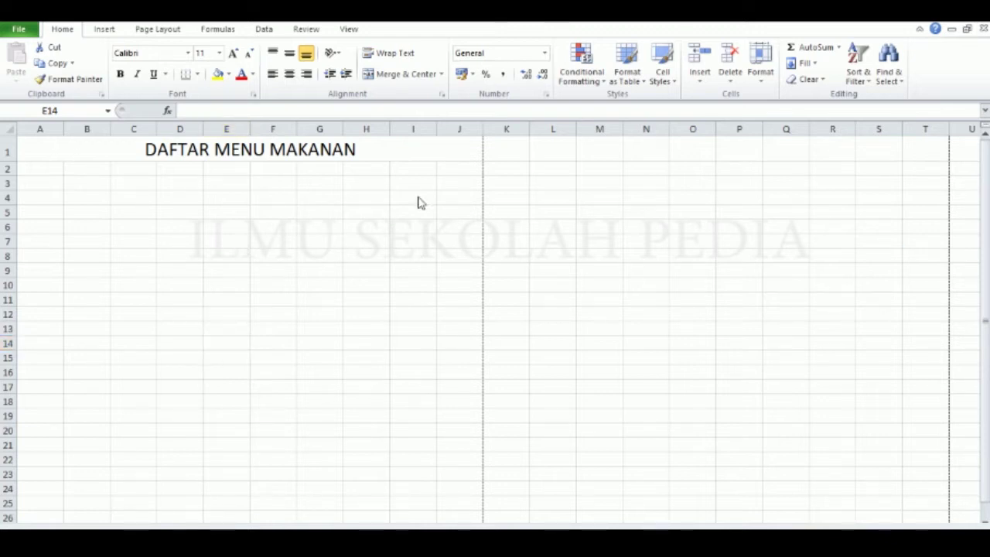
# Enter the heading "MAKANAN" in cell A4.
pyautogui.click(44, 195)
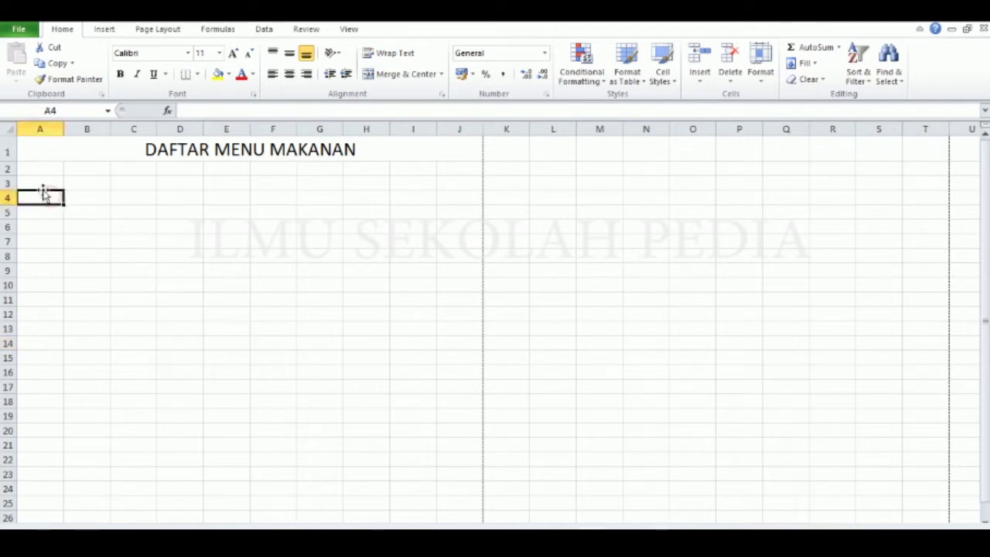
pyautogui.write('MAKANAN')
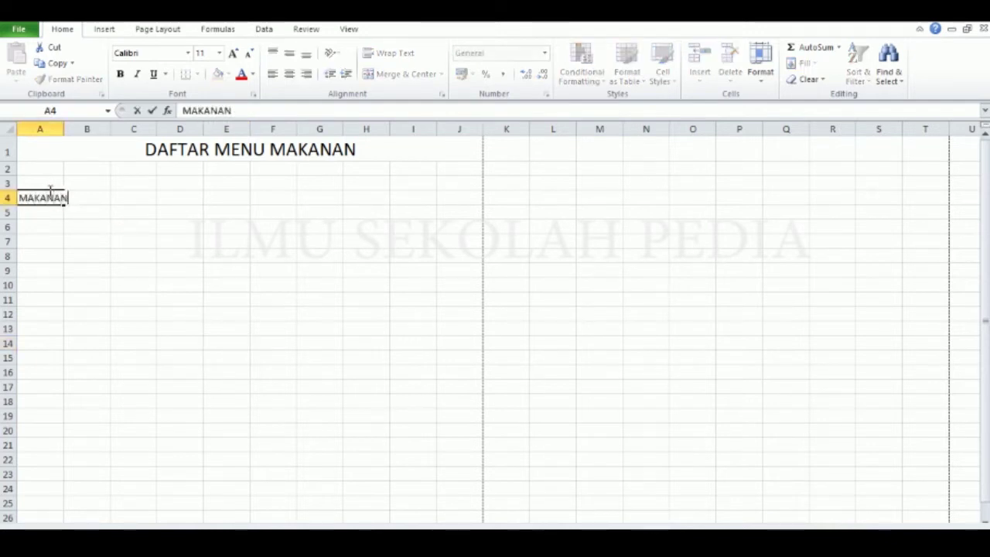
pyautogui.click(116, 299)
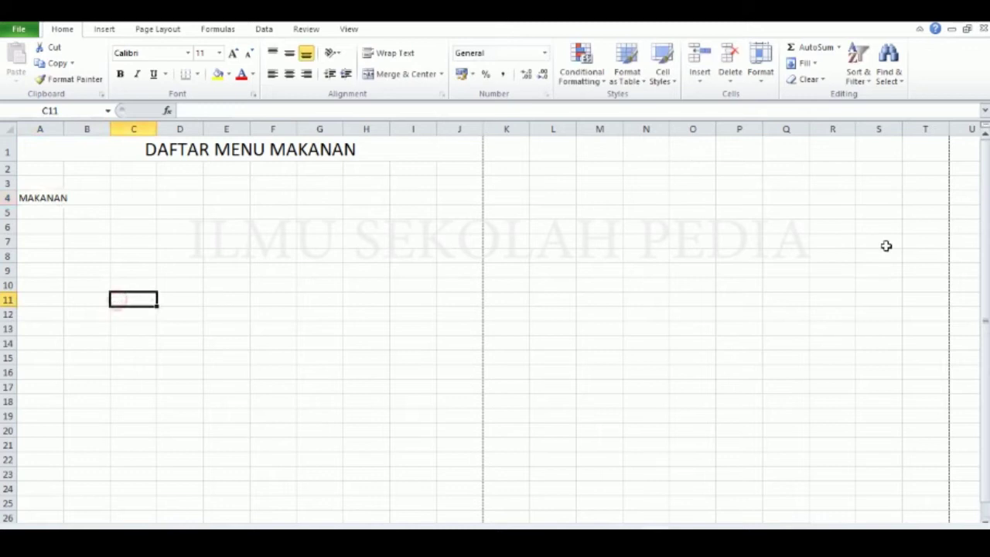
pyautogui.scroll(-11, 886, 246)
pyautogui.scroll(11, 428, 351)
pyautogui.click(101, 196)
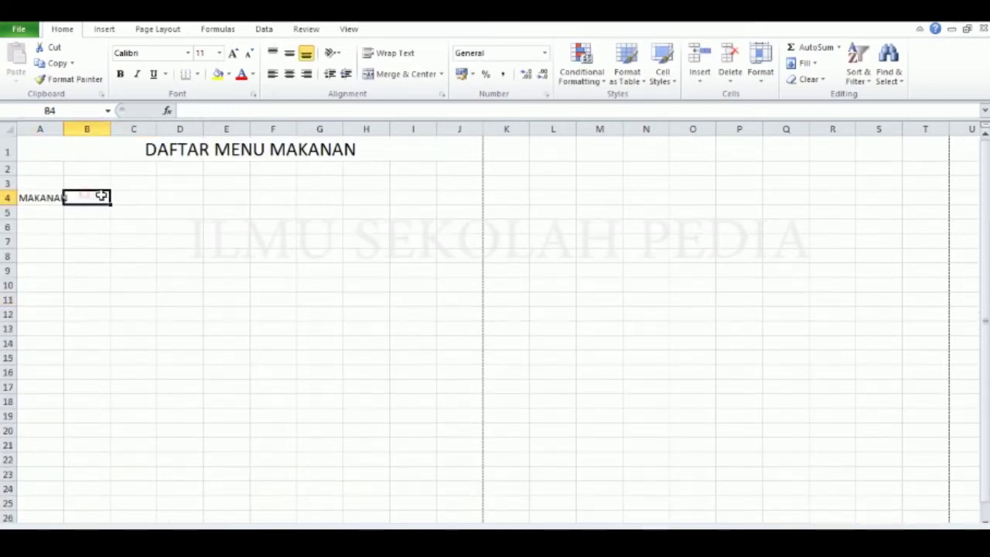
# Number the first two menu rows by entering 1 in cell A6 and 2 in A7.
pyautogui.click(34, 223)
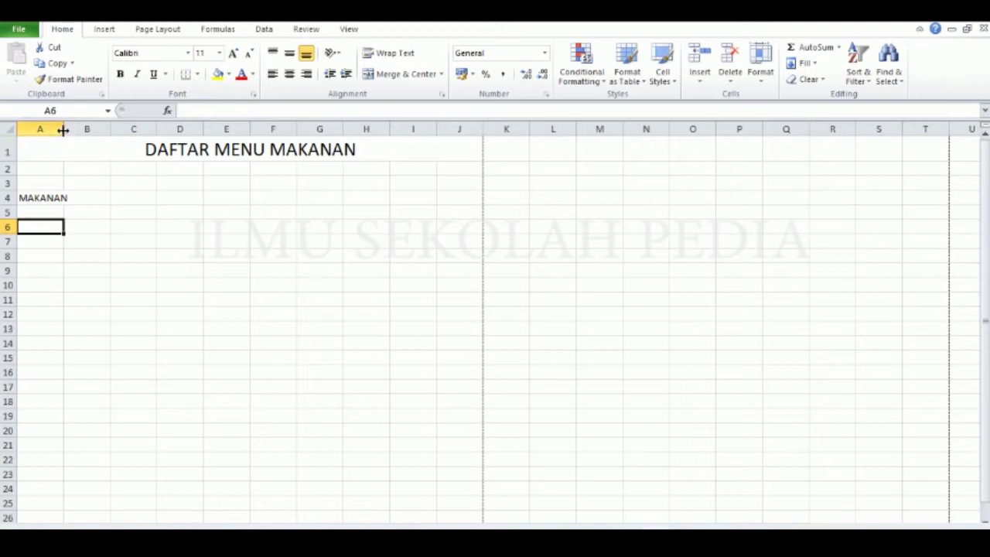
pyautogui.write('1')
pyautogui.click(73, 225)
pyautogui.click(40, 244)
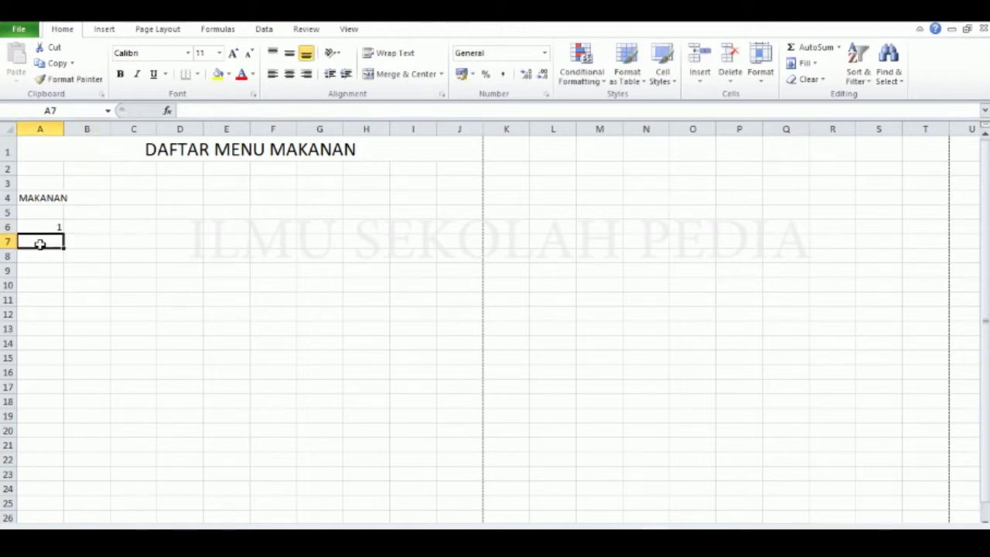
pyautogui.write('2')
pyautogui.click(80, 241)
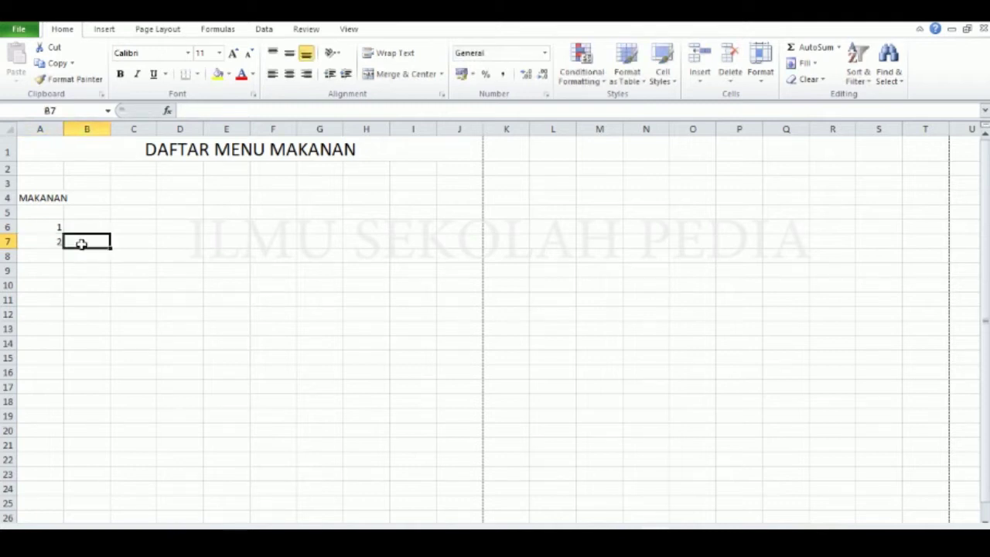
pyautogui.click(82, 226)
pyautogui.scroll(-1, 981, 157)
pyautogui.scroll(1, 981, 157)
pyautogui.click(719, 357)
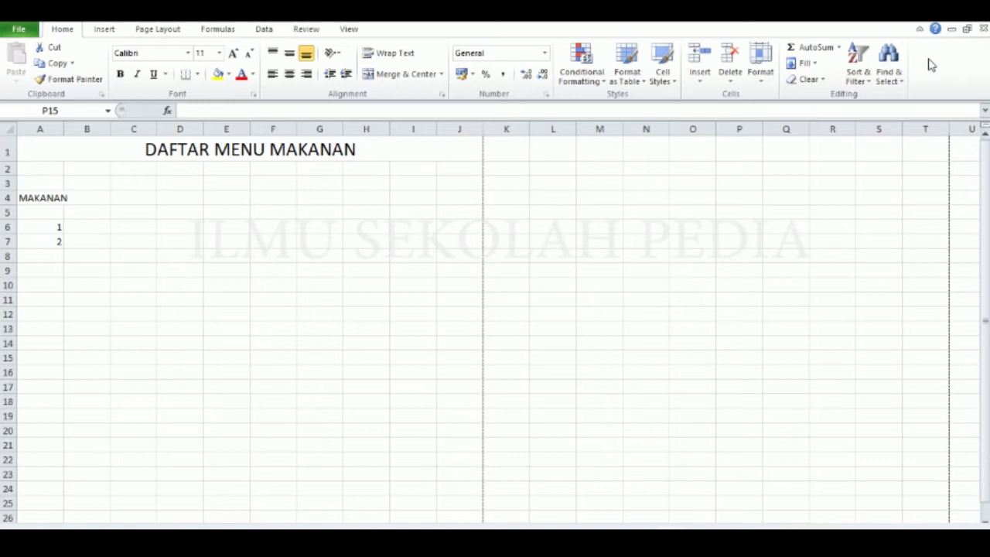
# Enter MIE GORENG in cell B6 as the first menu item.
pyautogui.click(94, 227)
pyautogui.write('MIE')
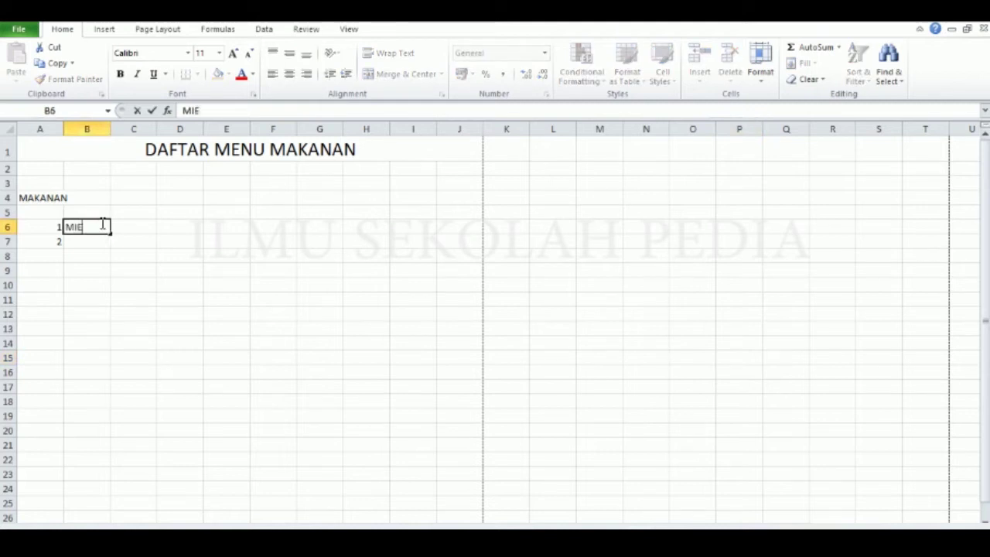
pyautogui.write(' GORENG')
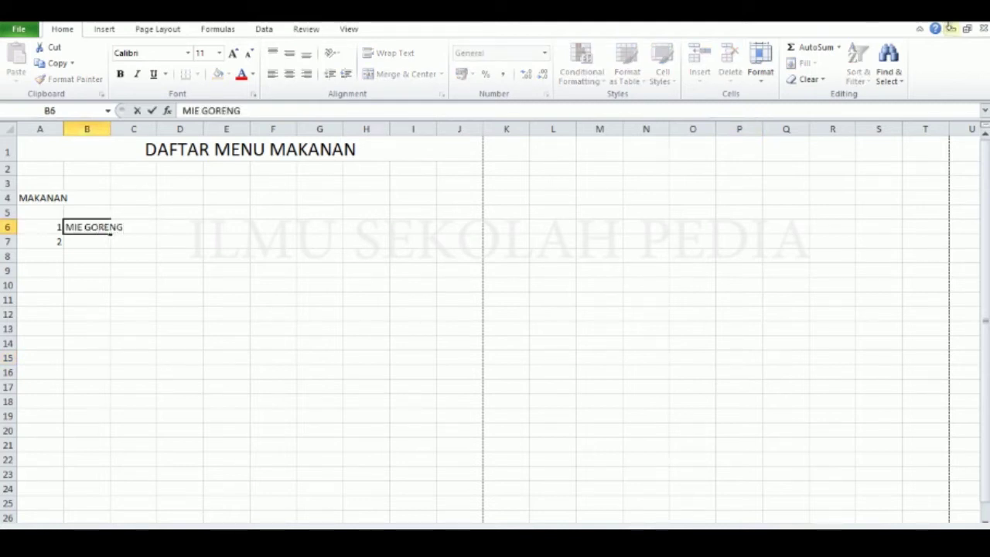
pyautogui.press('Return')
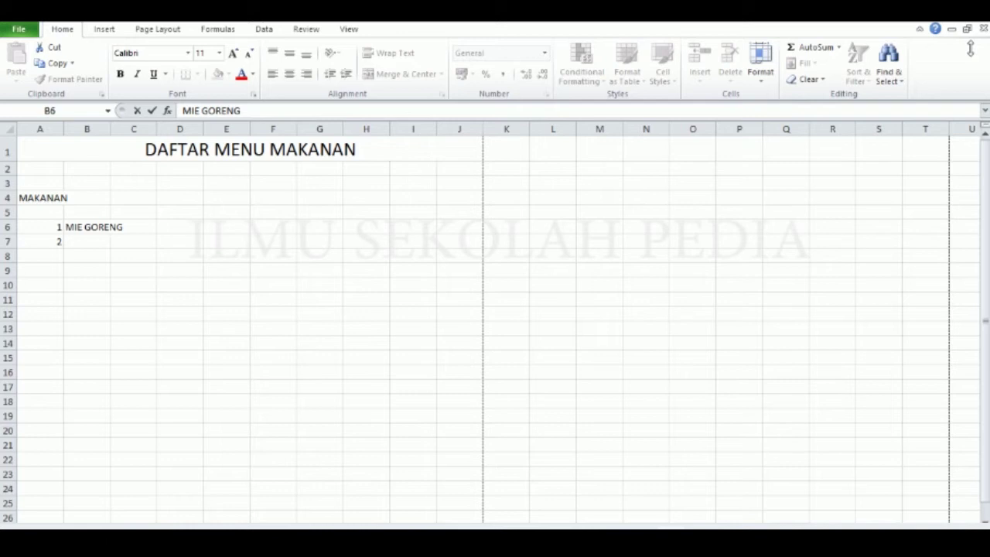
pyautogui.click(80, 245)
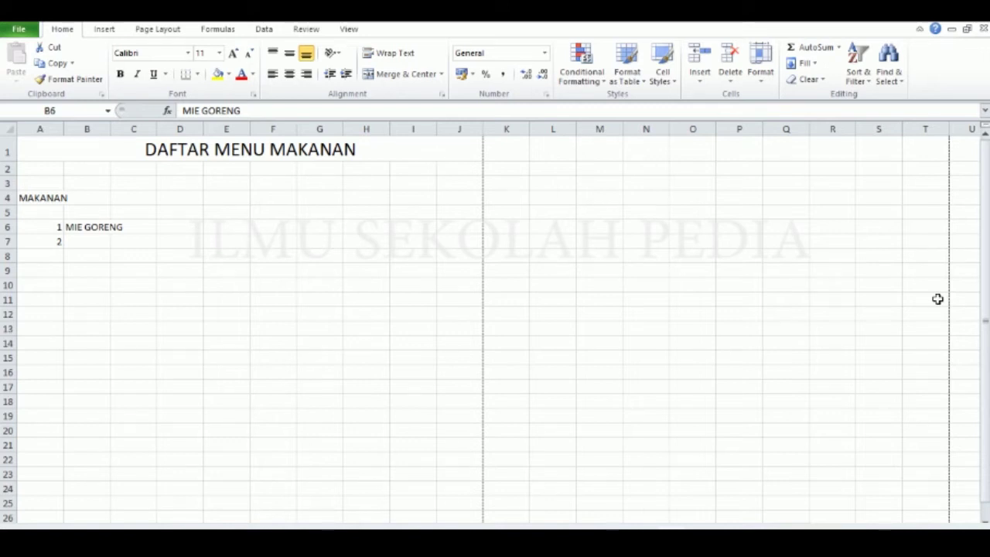
# Switch to Smart Eksplorer 2019 and review the dishes on the sample restaurant menu page.
pyautogui.moveTo(895, 214); pyautogui.dragTo(660, 92)
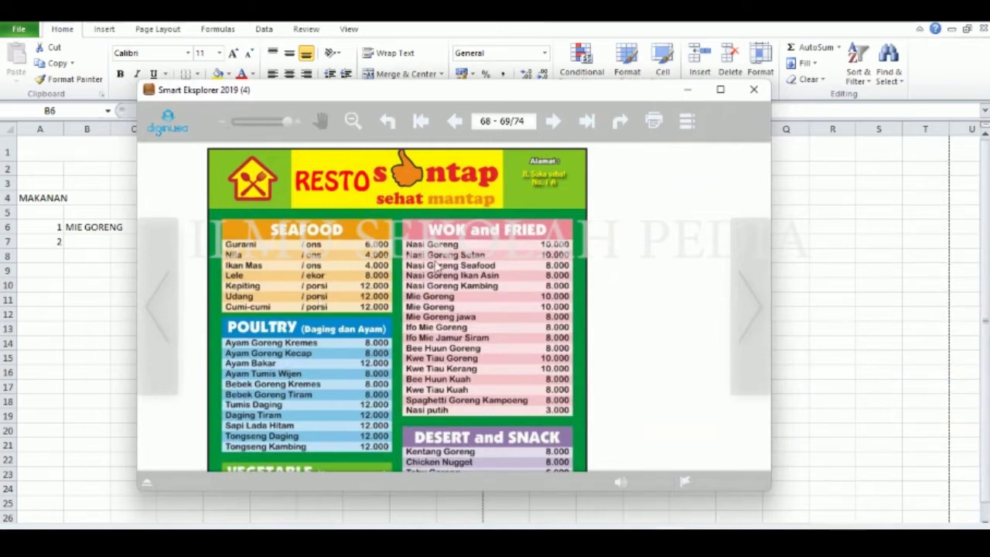
pyautogui.scroll(-3, 437, 267)
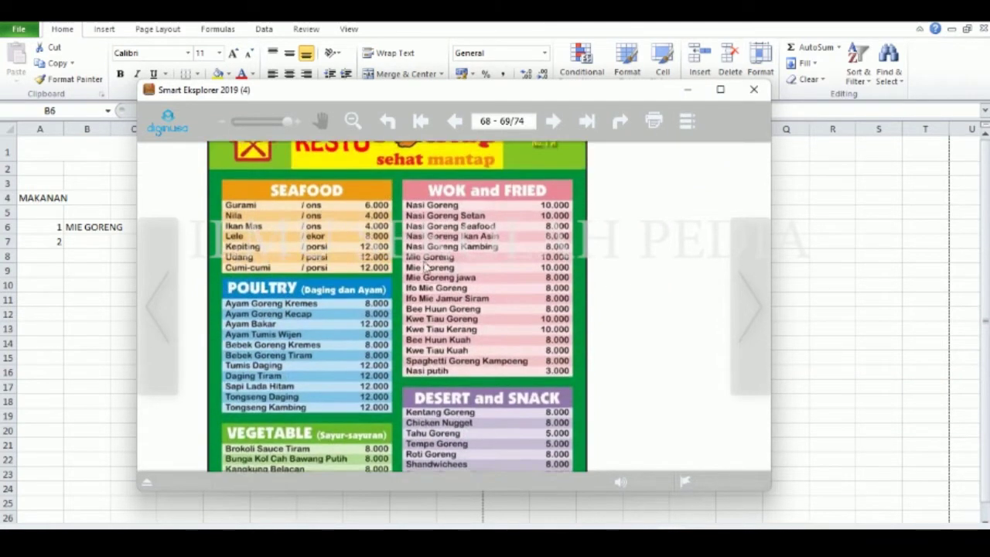
pyautogui.scroll(3, 391, 267)
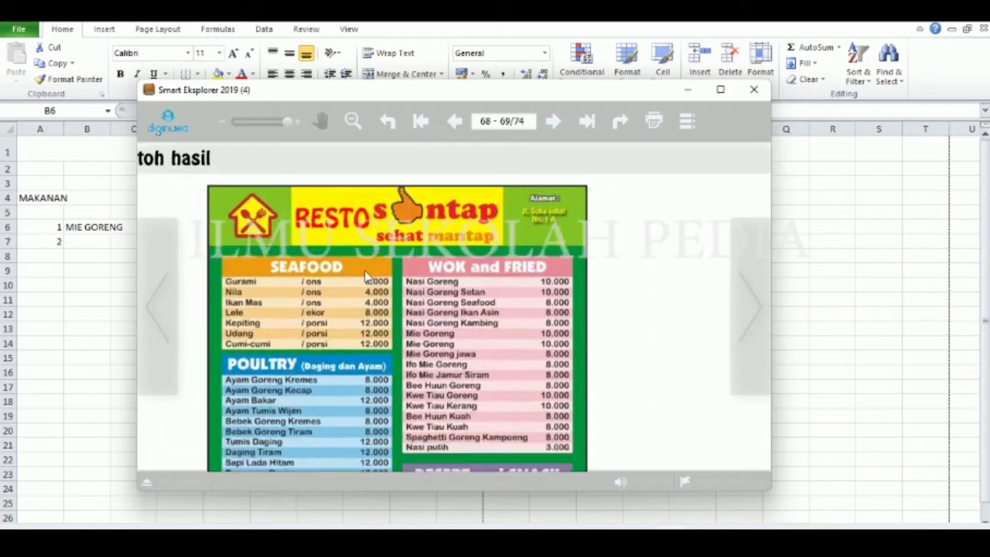
pyautogui.scroll(-3, 367, 276)
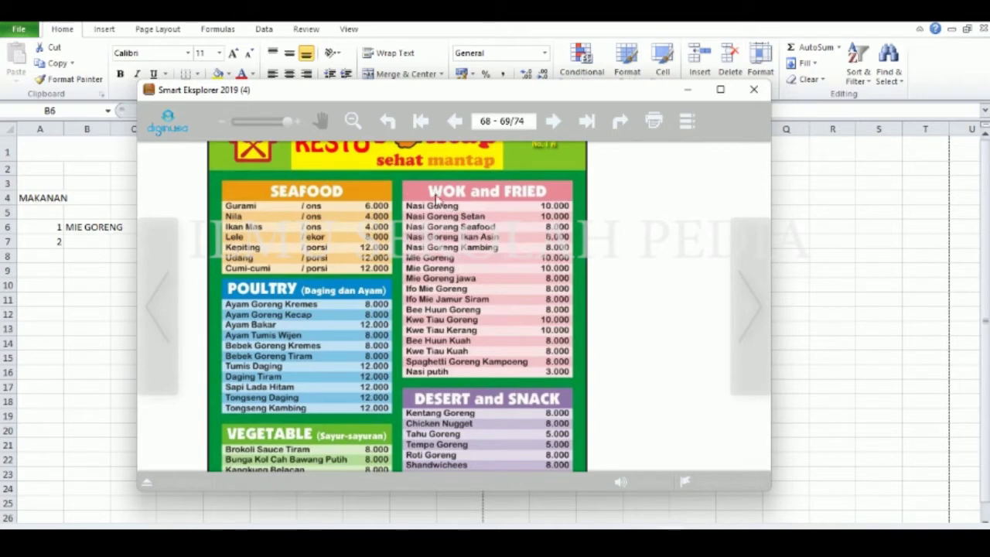
pyautogui.scroll(2, 517, 292)
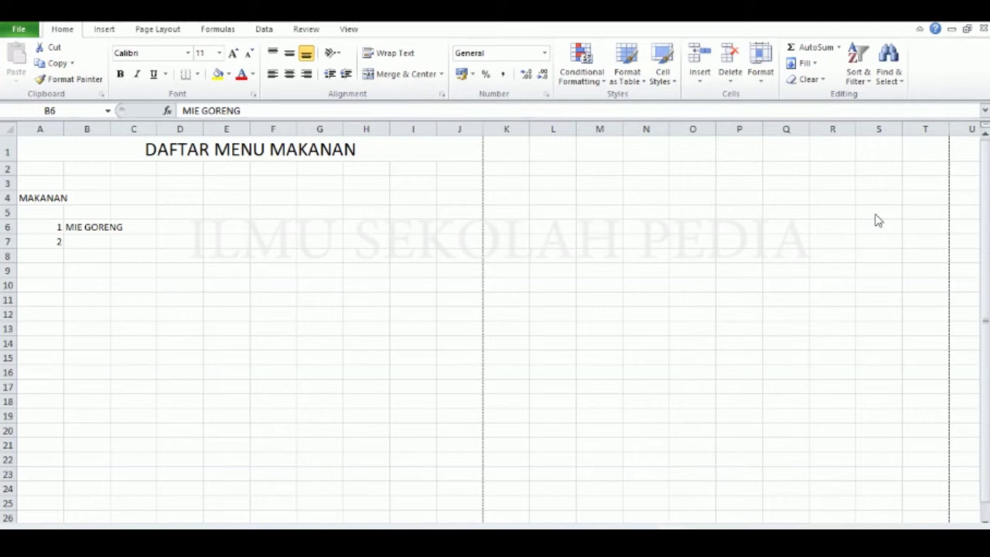
# Return to the Excel sheet and enter IKAN MAS in cell B7 as the second menu item.
pyautogui.click(76, 242)
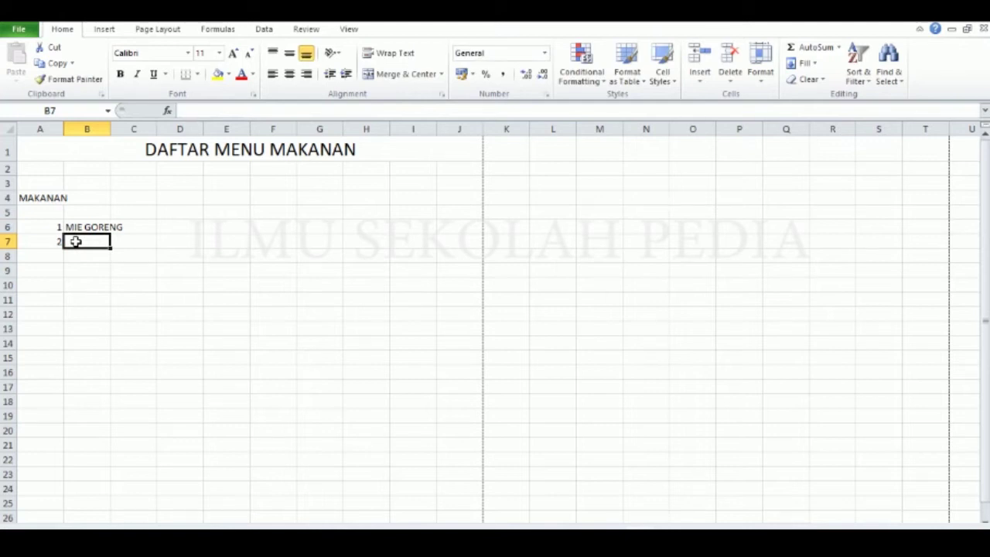
pyautogui.write('IKAN MAS')
pyautogui.rightClick(76, 243)
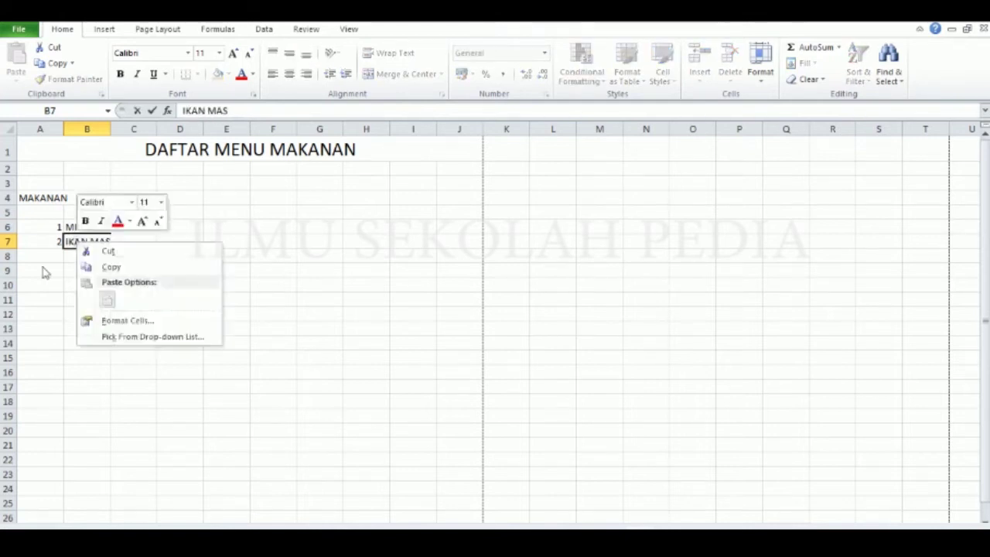
# Add the third menu row with 3 in cell A8 and AYAM BAKAR in B8.
pyautogui.click(51, 256)
pyautogui.write('3')
pyautogui.click(73, 260)
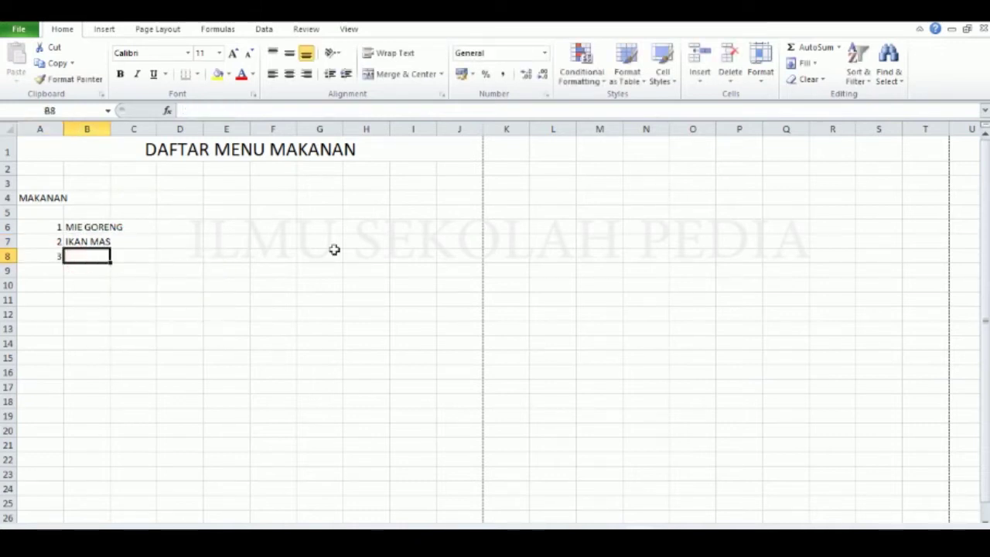
pyautogui.write('AYAM')
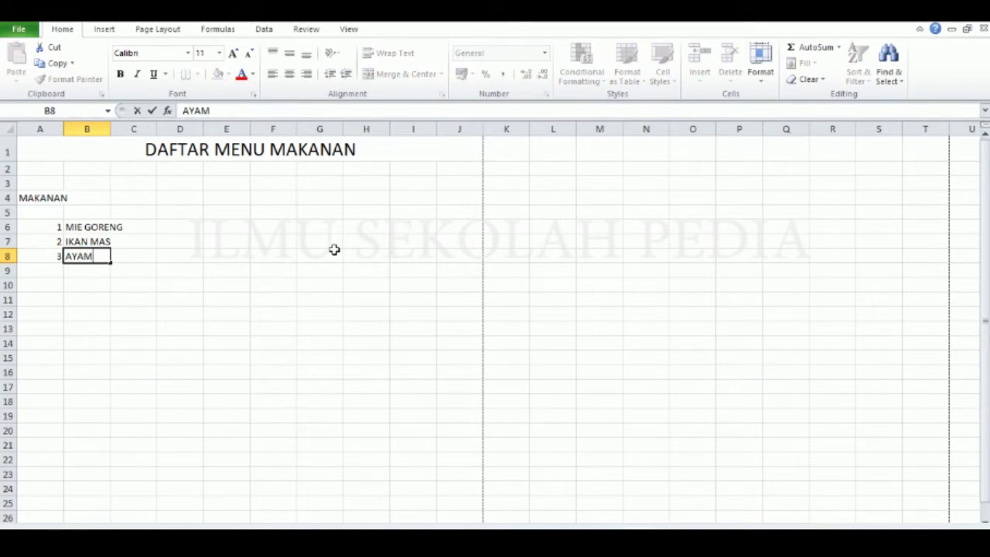
pyautogui.write('N')
pyautogui.press('BackSpace')
pyautogui.write('N')
pyautogui.press('BackSpace')
pyautogui.write('BAKAR')
# Add the fourth menu row with 4 in cell A9 and UDANG in B9.
pyautogui.click(54, 270)
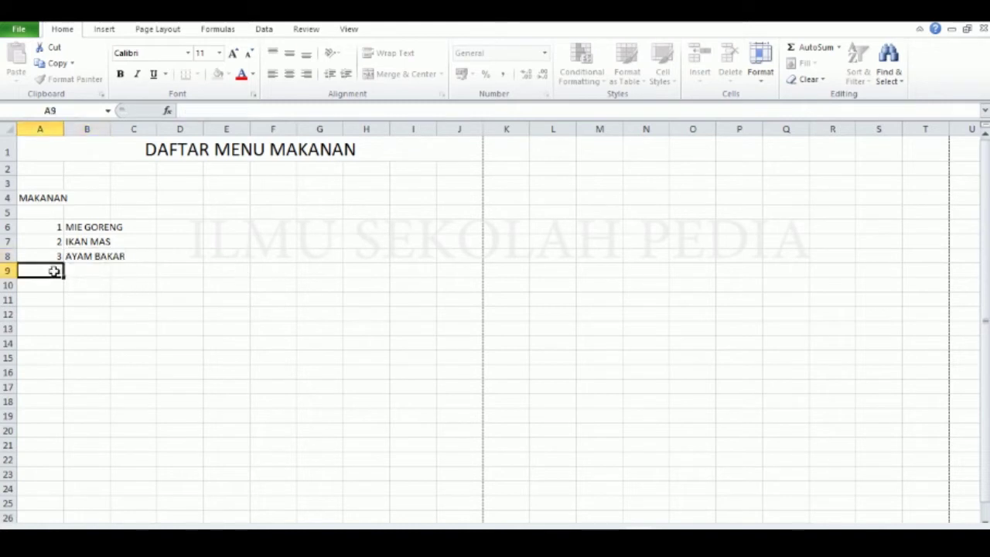
pyautogui.write('4')
pyautogui.click(92, 270)
pyautogui.write('UDANG')
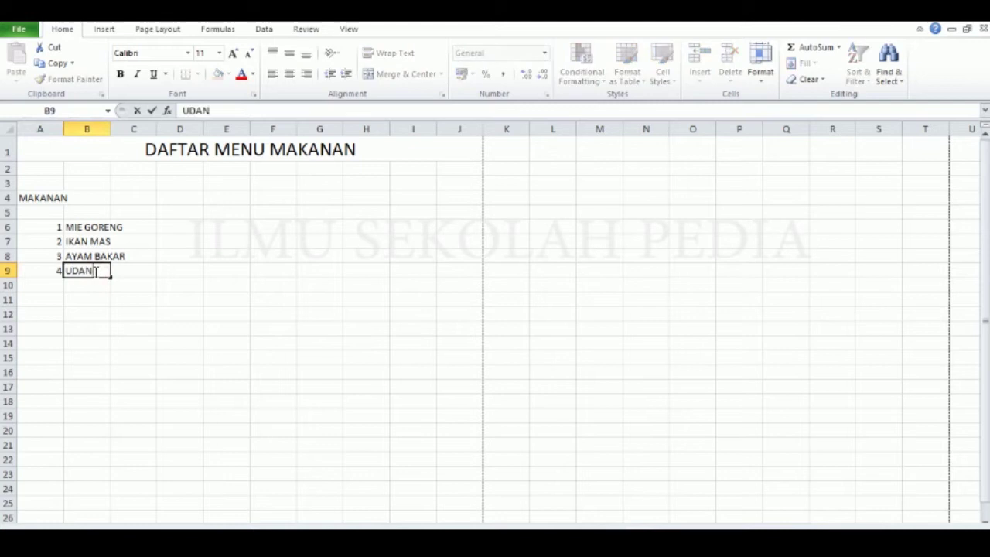
# Add the fifth menu row with 5 in cell A10 and BEBEK GORENG in B10.
pyautogui.click(51, 289)
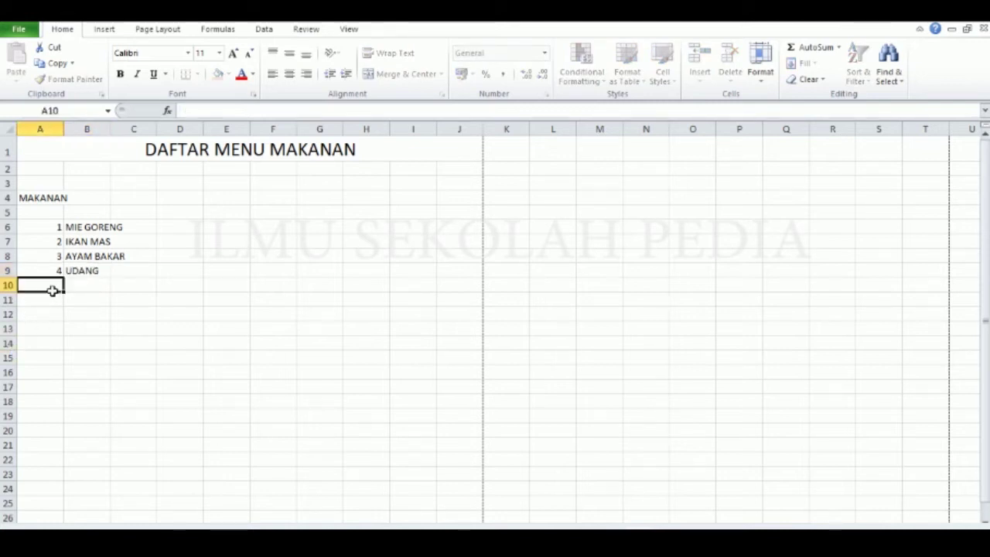
pyautogui.write('5')
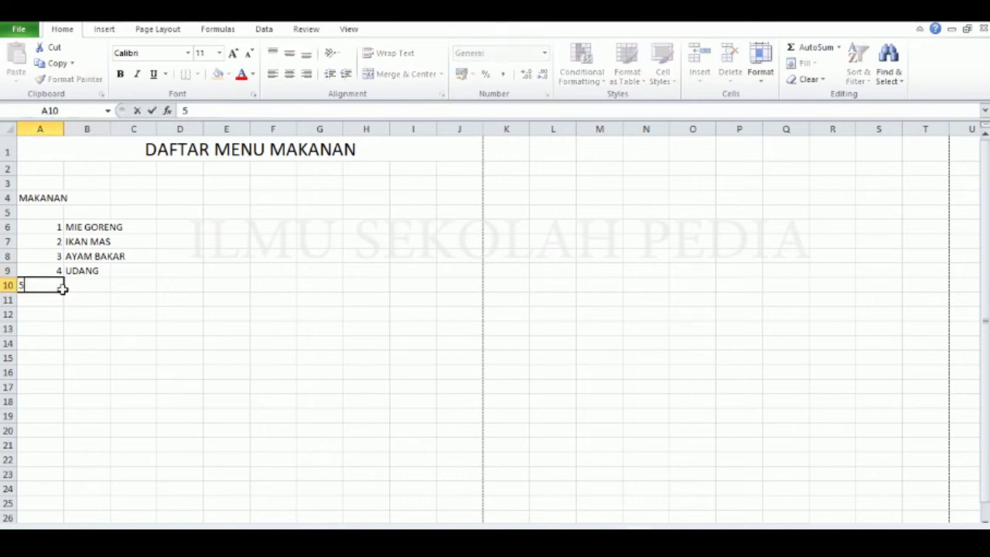
pyautogui.click(93, 286)
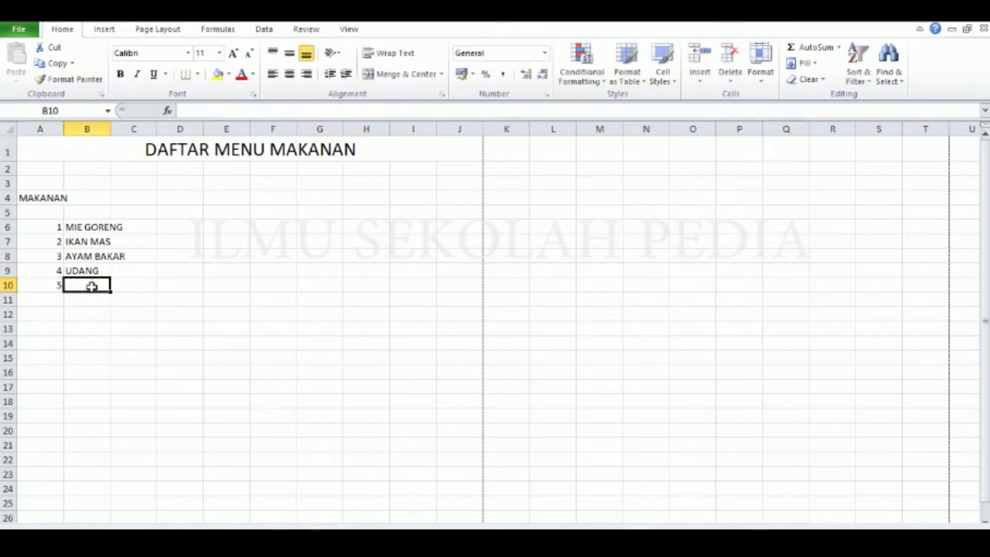
pyautogui.write('BEBEL')
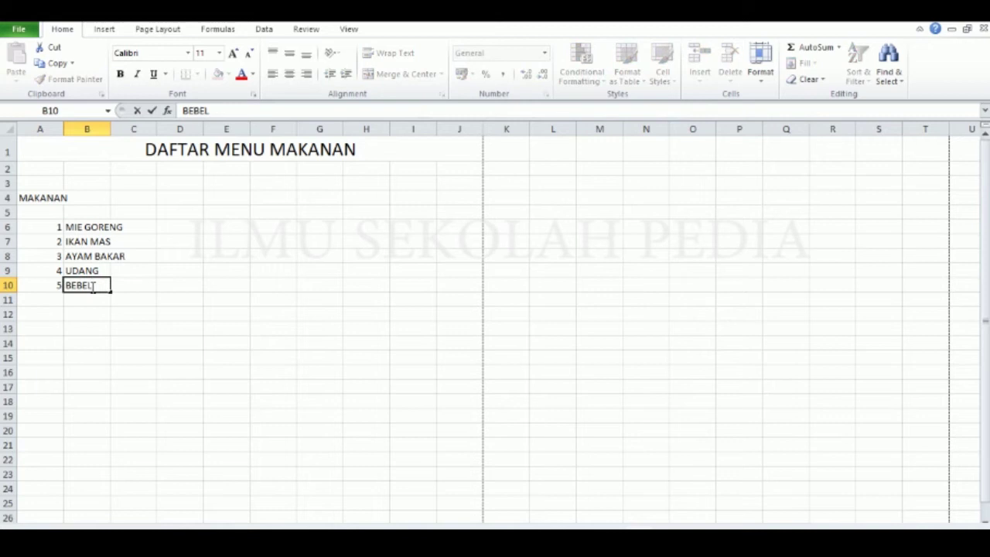
pyautogui.press('BackSpace')
pyautogui.write('K GORENG')
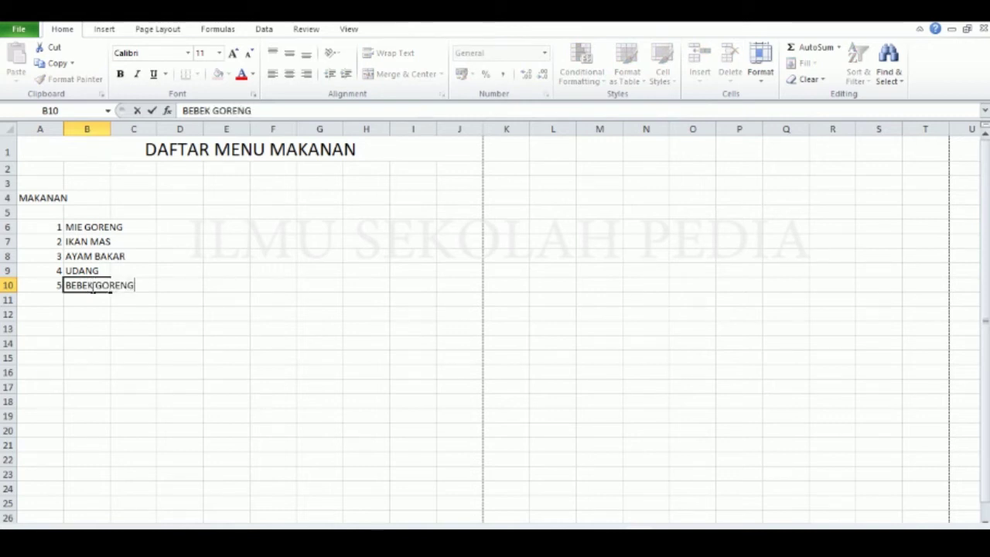
pyautogui.click(89, 227)
pyautogui.click(89, 241)
pyautogui.click(93, 256)
# Number the sixth menu row by entering 6 in cell A11.
pyautogui.click(54, 305)
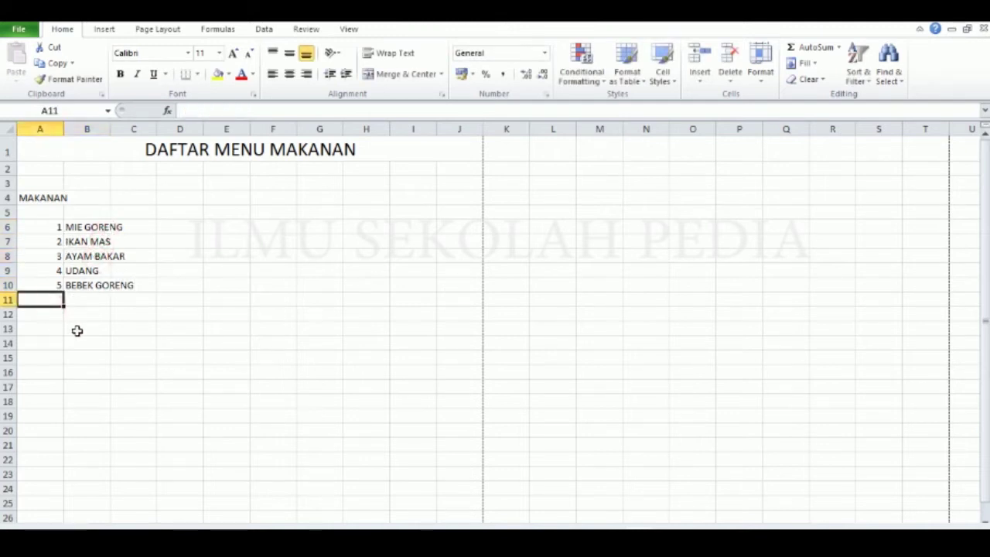
pyautogui.write('6')
pyautogui.click(75, 299)
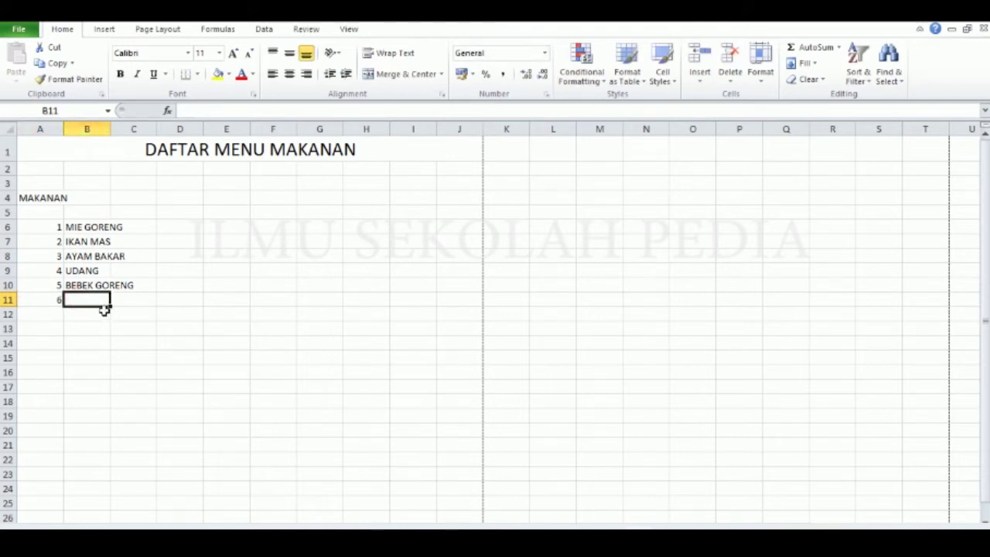
pyautogui.write('dagin')
pyautogui.press('BackSpace')
pyautogui.press('BackSpace')
pyautogui.press('BackSpace')
pyautogui.write('Dag')
pyautogui.write('inh')
pyautogui.write('g Tiram')
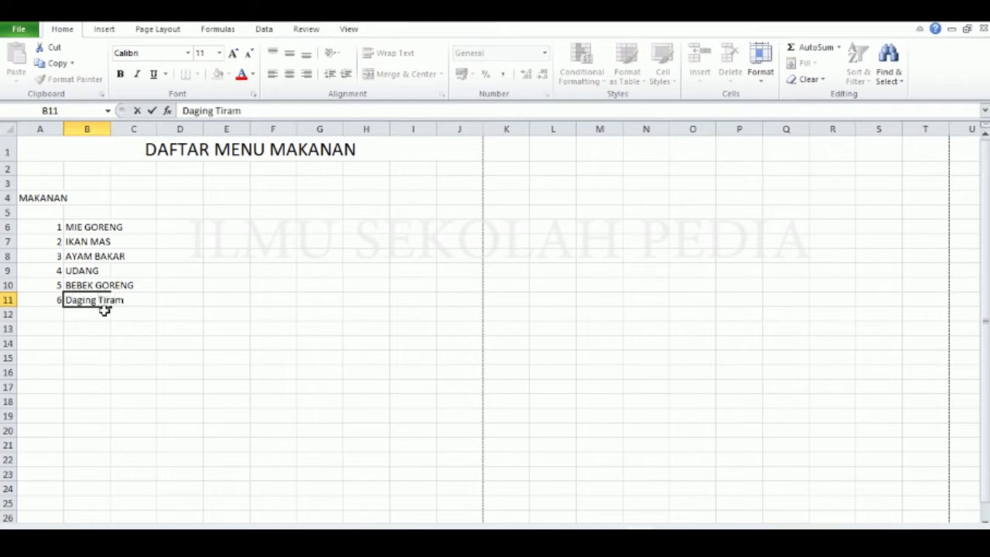
pyautogui.press('BackSpace')
pyautogui.press('BackSpace')
pyautogui.press('BackSpace')
pyautogui.press('BackSpace')
pyautogui.press('BackSpace')
pyautogui.press('BackSpace')
pyautogui.press('BackSpace')
pyautogui.press('BackSpace')
pyautogui.press('BackSpace')
pyautogui.press('BackSpace')
pyautogui.press('BackSpace')
# Enter DAGING TIRAM in capital letters in cell B11 as the sixth menu item.
pyautogui.press('capslock')
pyautogui.write('D')
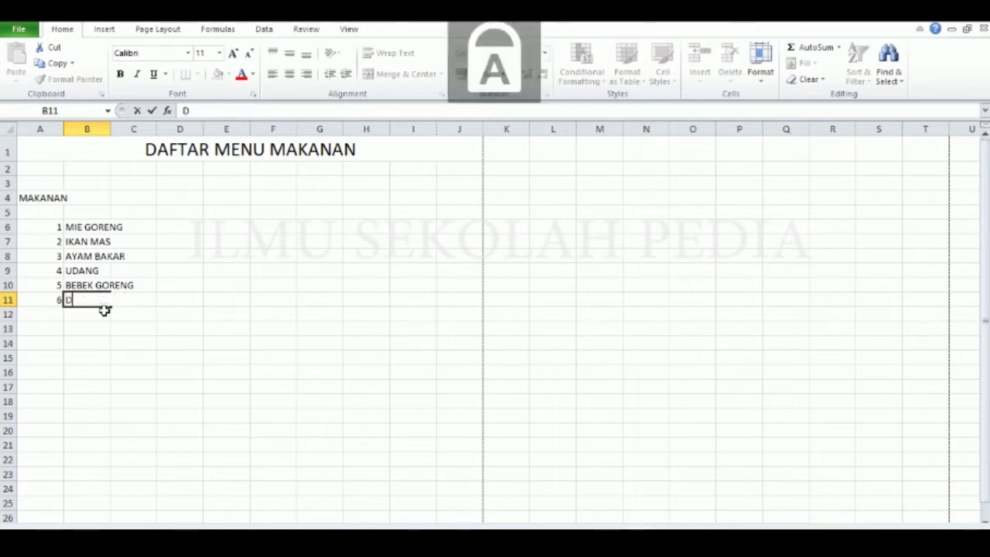
pyautogui.write('AGINH')
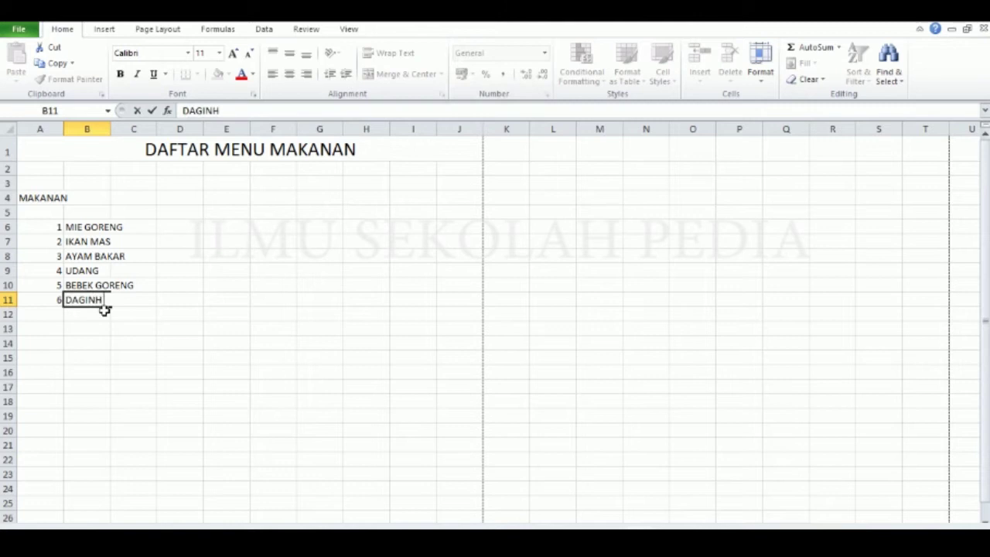
pyautogui.press('BackSpace')
pyautogui.write('G TIRAM')
pyautogui.scroll(-1, 898, 265)
pyautogui.scroll(1, 898, 265)
# Add the seventh menu row with 7 in cell A12 and SAPI LADA HITAM in B12.
pyautogui.click(44, 318)
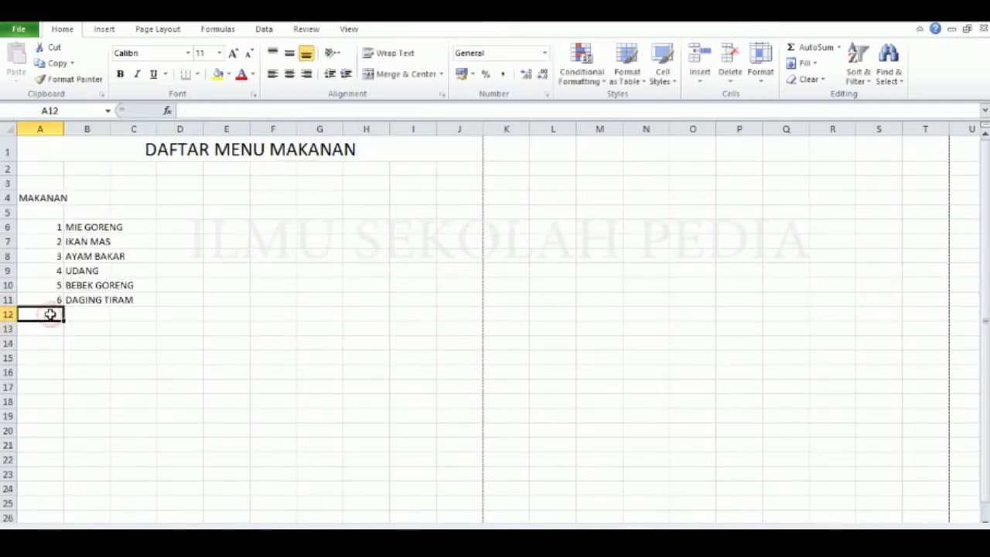
pyautogui.write('7')
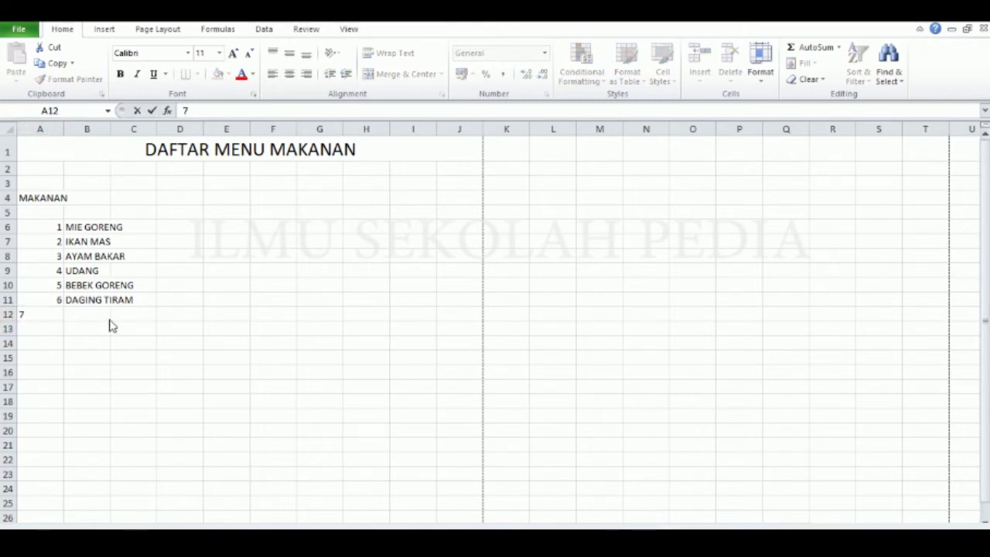
pyautogui.click(83, 313)
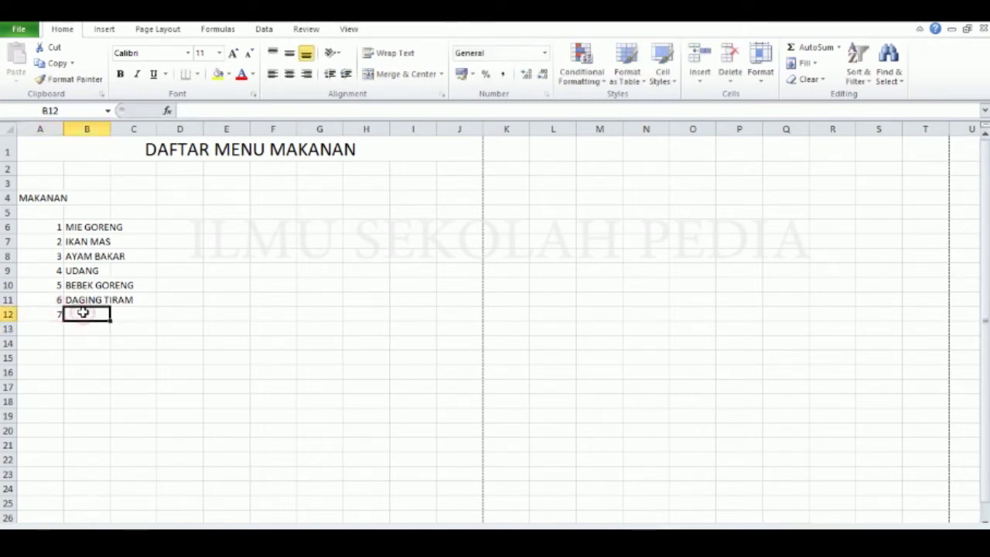
pyautogui.write('SAPI LADA HITAM')
pyautogui.press('Return')
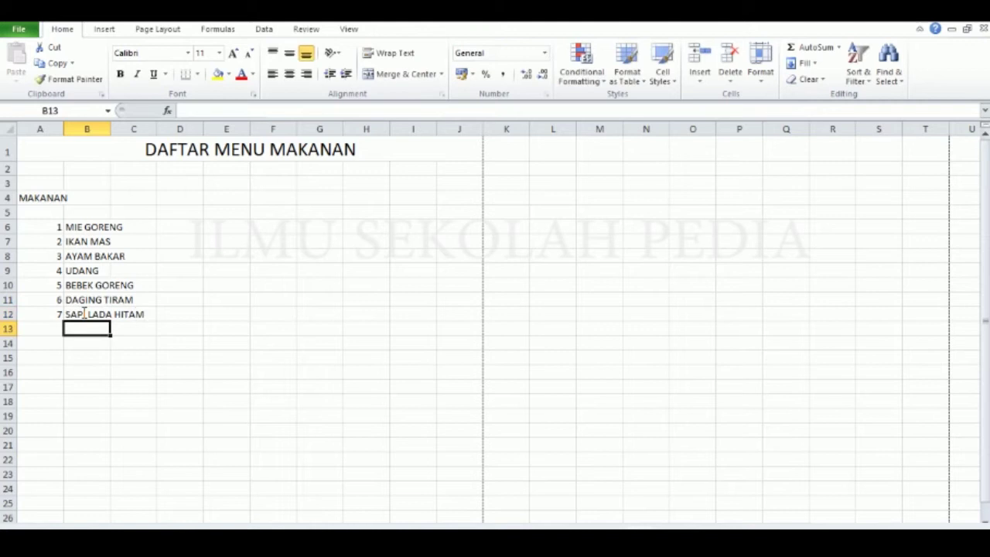
# Add the eighth menu row with 8 in cell A13 and KEPITING in B13.
pyautogui.click(54, 326)
pyautogui.write('8')
pyautogui.click(90, 328)
pyautogui.write('KEPITING')
pyautogui.press('BackSpace')
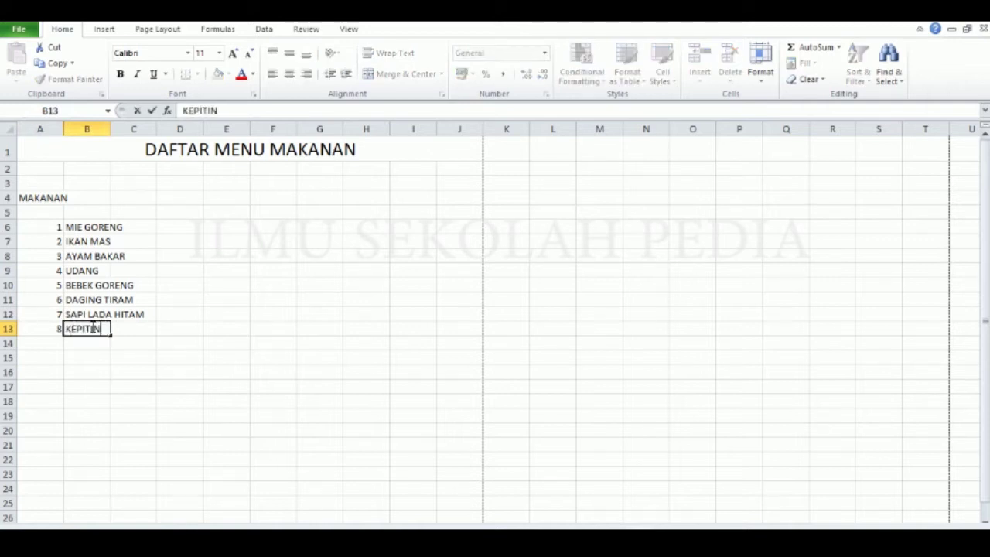
pyautogui.write('G')
pyautogui.scroll(-3, 117, 338)
pyautogui.scroll(3, 199, 315)
pyautogui.click(198, 315)
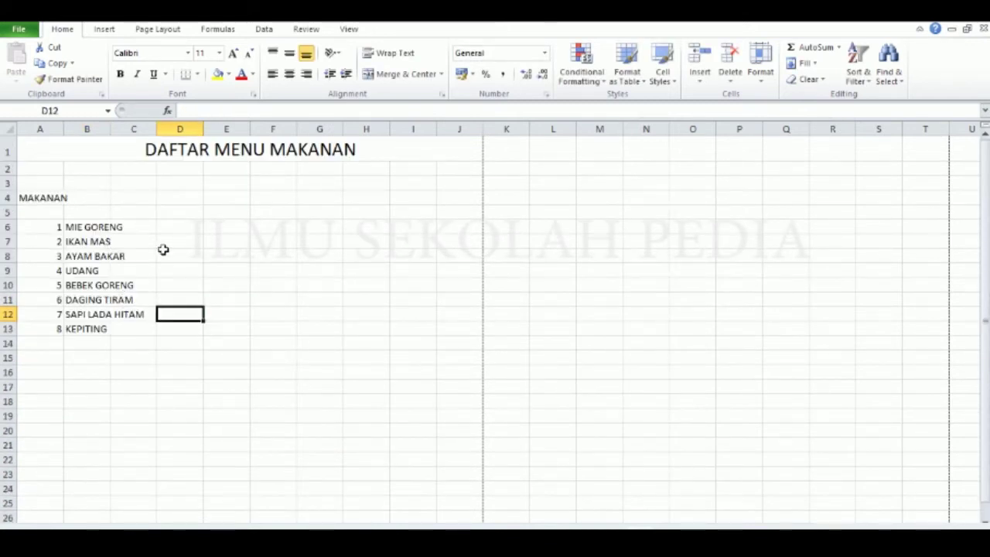
# Number the ninth menu row by entering 9 in cell A14.
pyautogui.scroll(-12, 74, 201)
pyautogui.scroll(8, 93, 228)
pyautogui.scroll(4, 99, 233)
pyautogui.click(56, 342)
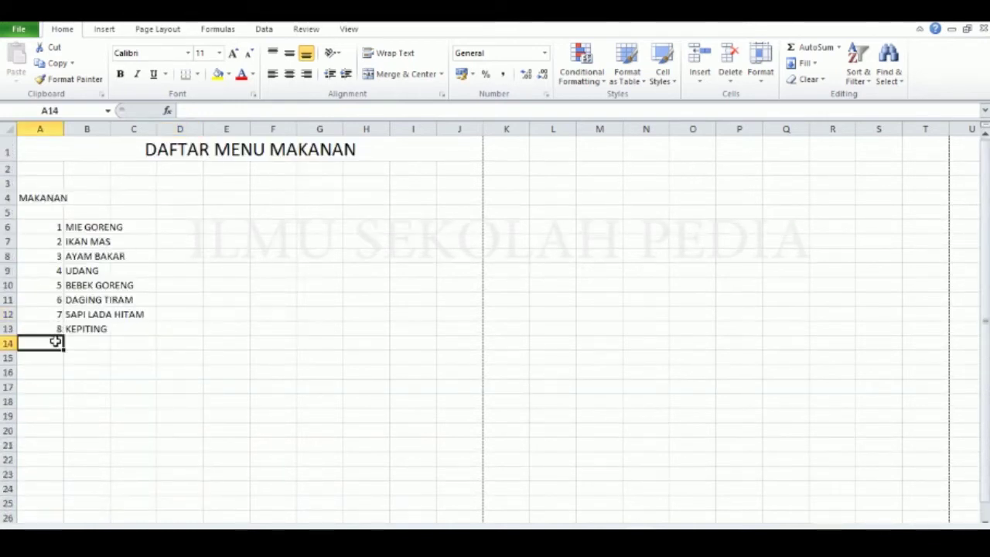
pyautogui.write('9')
pyautogui.click(85, 341)
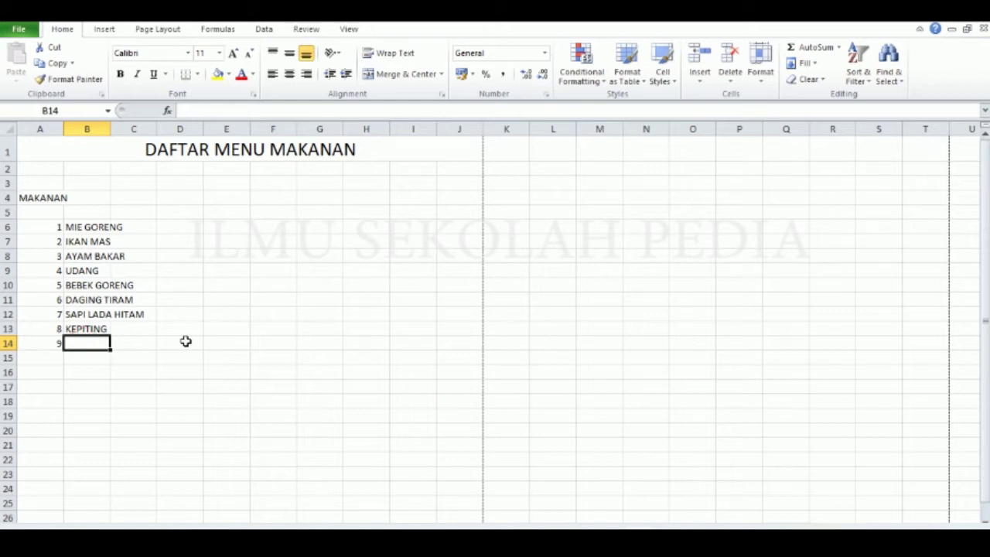
pyautogui.write('tg')
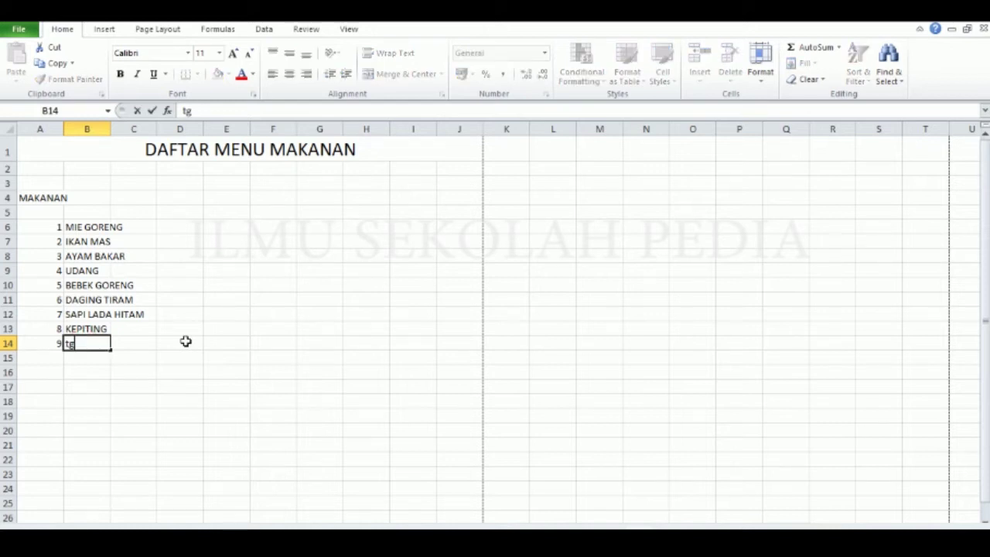
pyautogui.press('BackSpace')
pyautogui.press('BackSpace')
pyautogui.write('TON')
pyautogui.press('BackSpace')
pyautogui.press('BackSpace')
# Enter MIE KUAH in capital letters in cell B14 as the ninth menu item.
pyautogui.write('MIE KUAH')
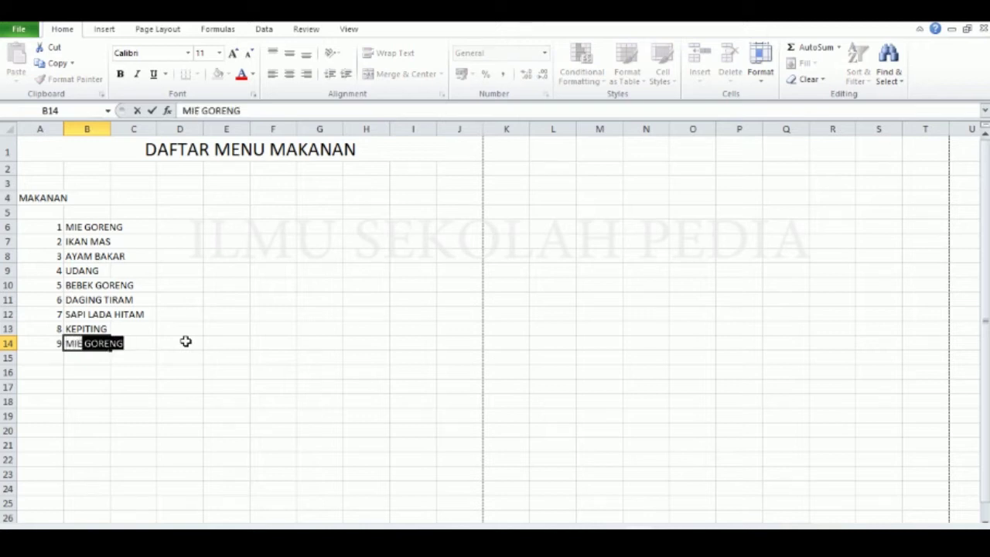
pyautogui.press('BackSpace')
pyautogui.press('BackSpace')
pyautogui.press('BackSpace')
pyautogui.write('I')
pyautogui.press('BackSpace')
pyautogui.write('UAH')
pyautogui.press('Return')
# Add the tenth menu row with 10 in cell A15 and CAPCAY in B15.
pyautogui.press('Left')
pyautogui.write('10')
pyautogui.press('Tab')
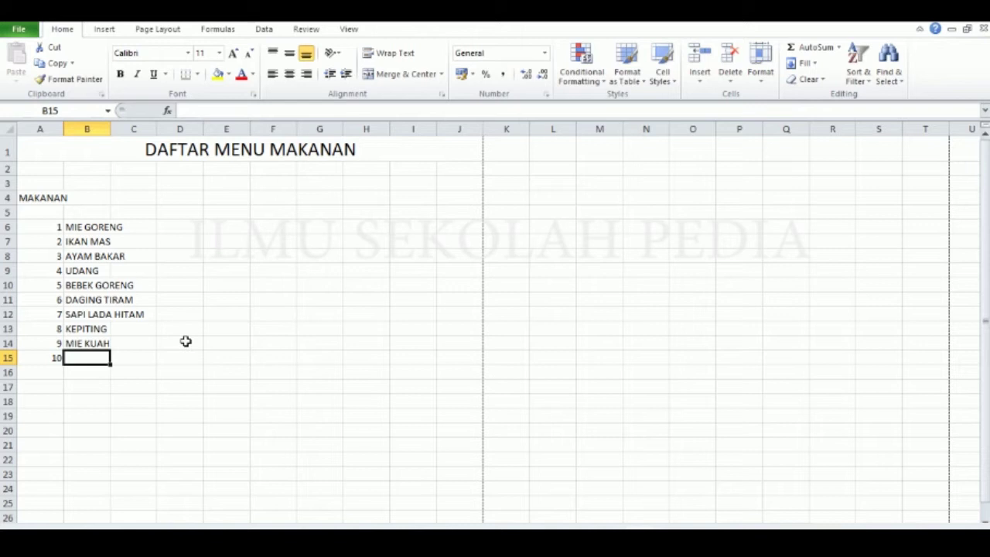
pyautogui.write('CAPCAY')
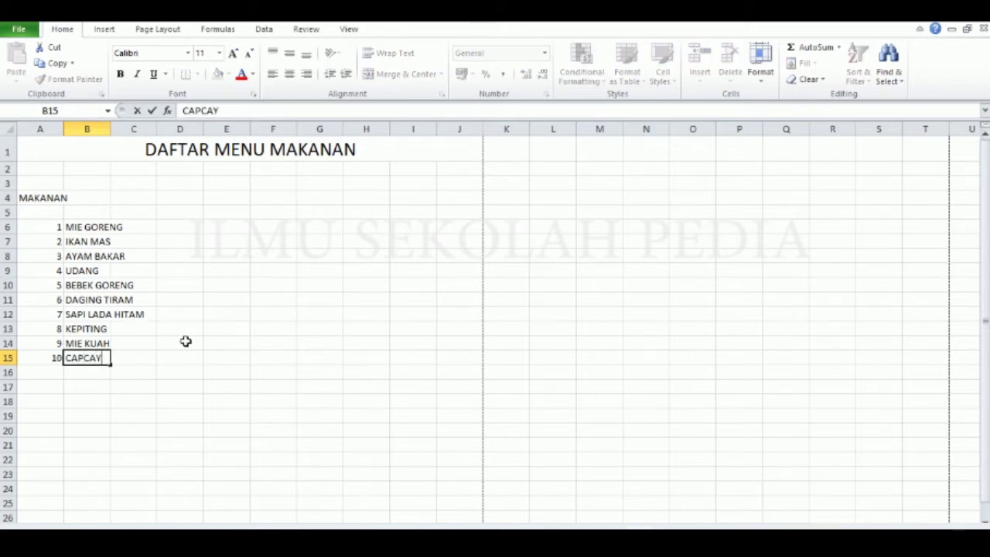
pyautogui.press('Return')
# Add the eleventh menu row with 11 in cell A16 and MIE AYAM in B16.
pyautogui.press('Left')
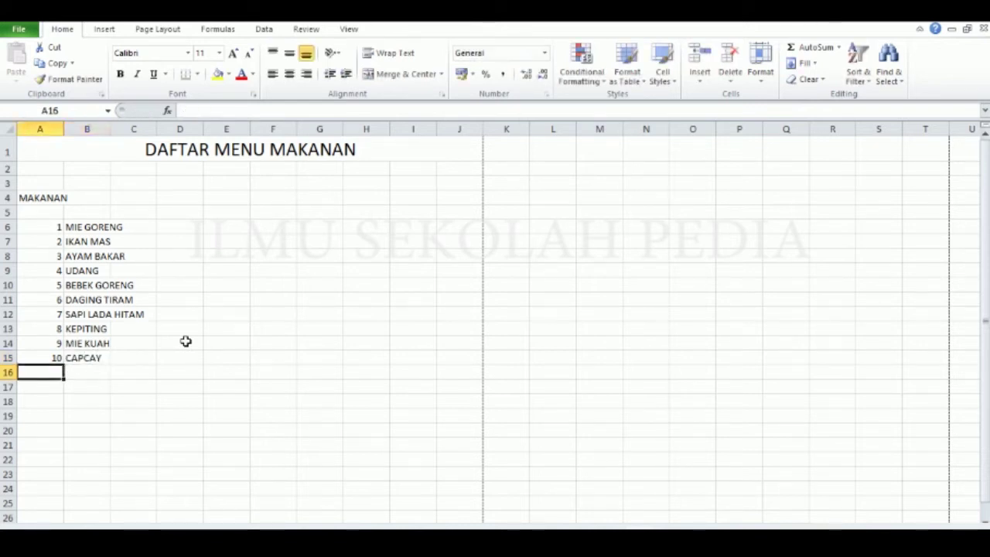
pyautogui.write('11')
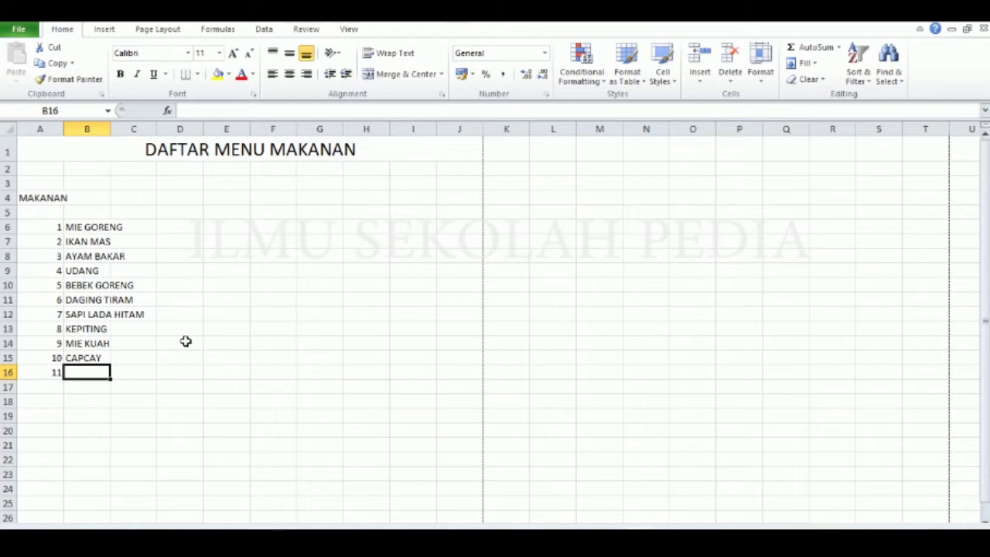
pyautogui.write('MIE')
pyautogui.press('BackSpace')
pyautogui.press('BackSpace')
pyautogui.write('IE AYAM')
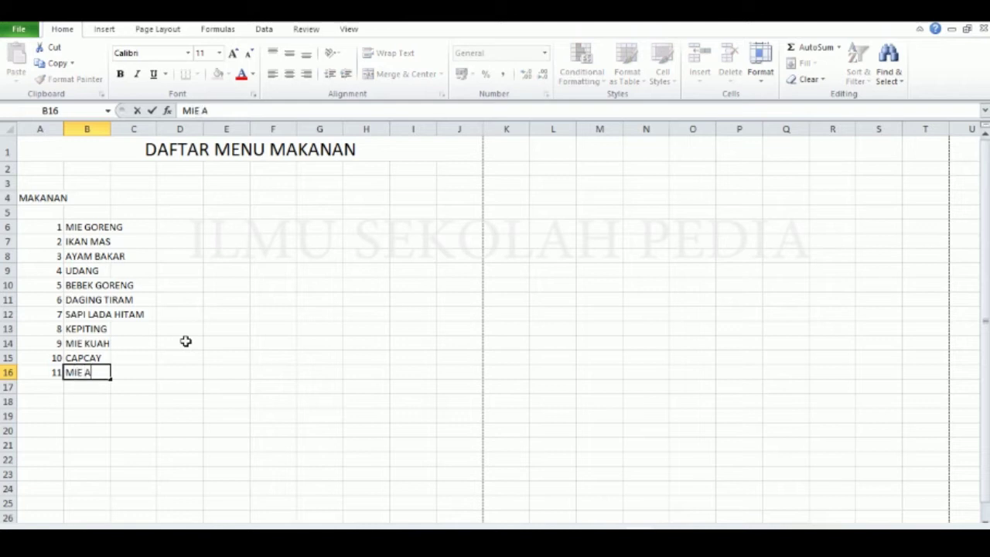
pyautogui.click(186, 341)
pyautogui.click(169, 314)
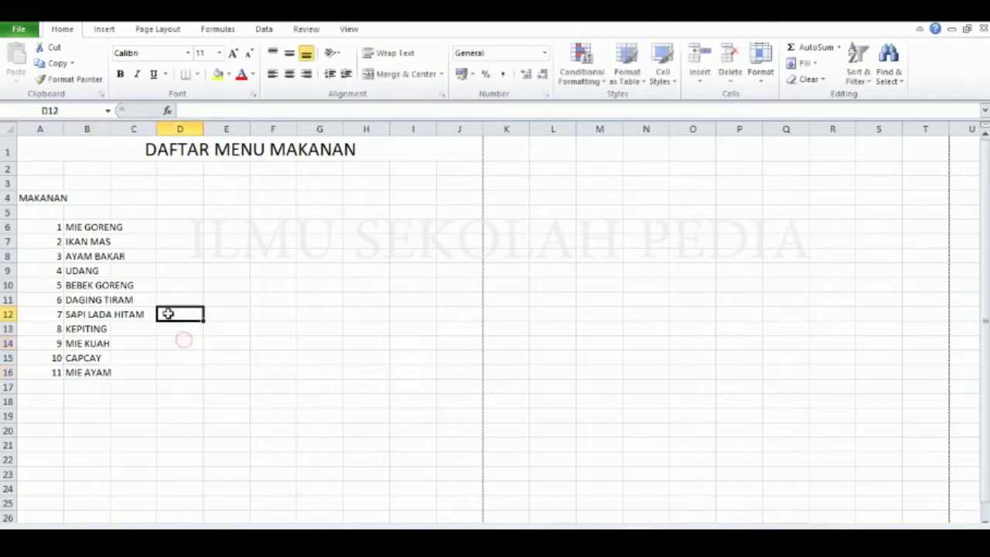
# Go through the numbered dish rows from MIE GORENG to MIE AYAM to check the numbers and names.
pyautogui.click(54, 226)
pyautogui.press('Right')
pyautogui.click(45, 241)
pyautogui.press('Right')
pyautogui.click(42, 255)
pyautogui.press('Right')
pyautogui.click(29, 272)
pyautogui.press('Right')
pyautogui.click(46, 285)
pyautogui.press('Right')
pyautogui.click(53, 299)
pyautogui.click(55, 315)
pyautogui.click(57, 329)
pyautogui.click(55, 344)
pyautogui.click(53, 358)
pyautogui.click(89, 372)
pyautogui.click(85, 256)
pyautogui.click(79, 209)
pyautogui.moveTo(63, 130)
pyautogui.mouseDown()
pyautogui.moveTo(43, 132)
pyautogui.moveTo(61, 132)
pyautogui.mouseUp()
pyautogui.click(52, 216)
pyautogui.write('nO')
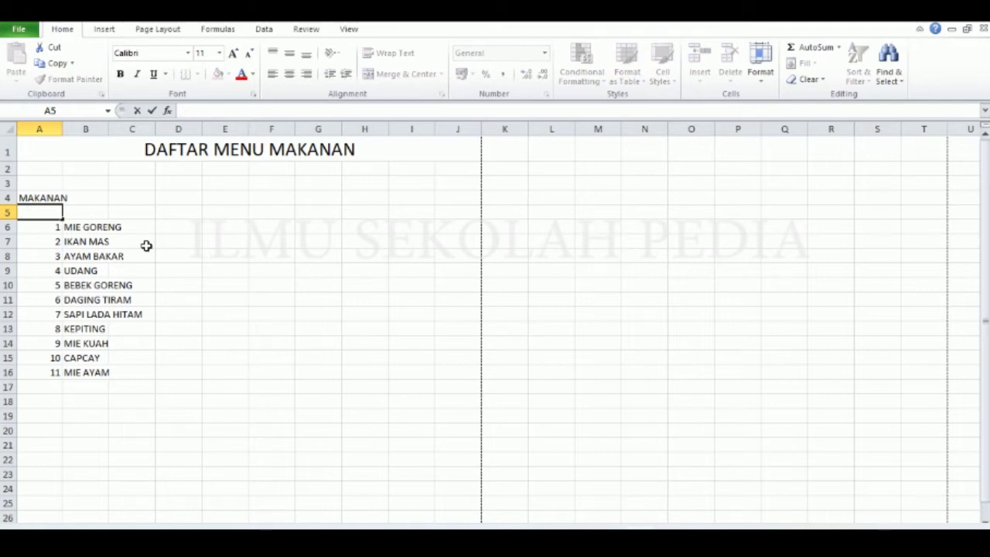
pyautogui.write('O')
pyautogui.press('BackSpace')
pyautogui.press('BackSpace')
pyautogui.press('Tab')
pyautogui.write('nO')
pyautogui.press('BackSpace')
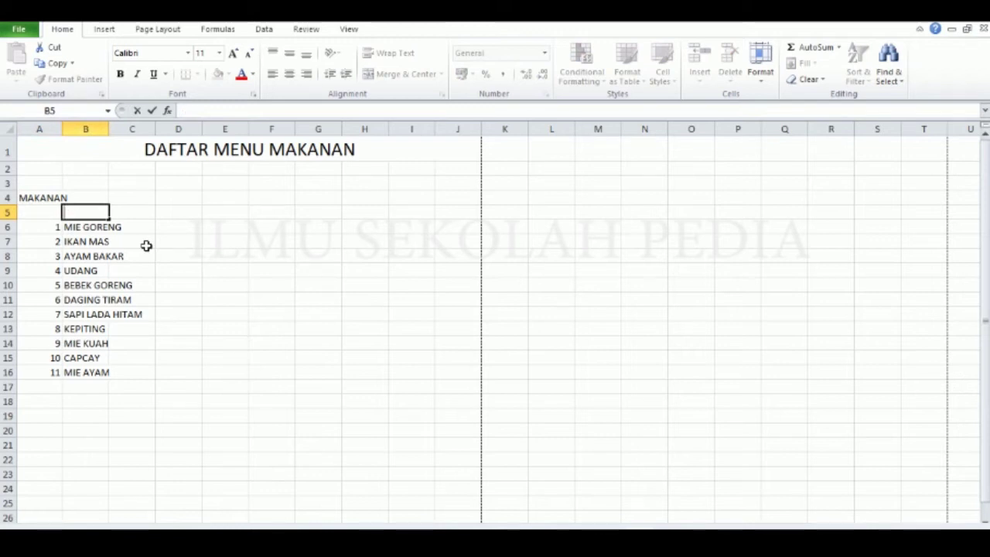
# Add the column headers above the dish list, with Jenis Makanan in cell B5 and No in A5.
pyautogui.press('capslock')
pyautogui.write('Jenis M')
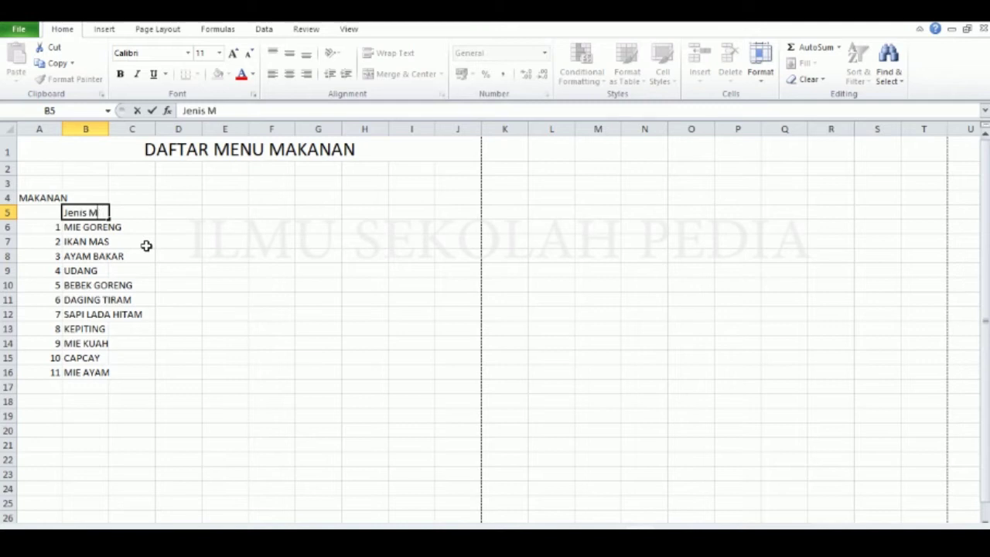
pyautogui.write('akanan')
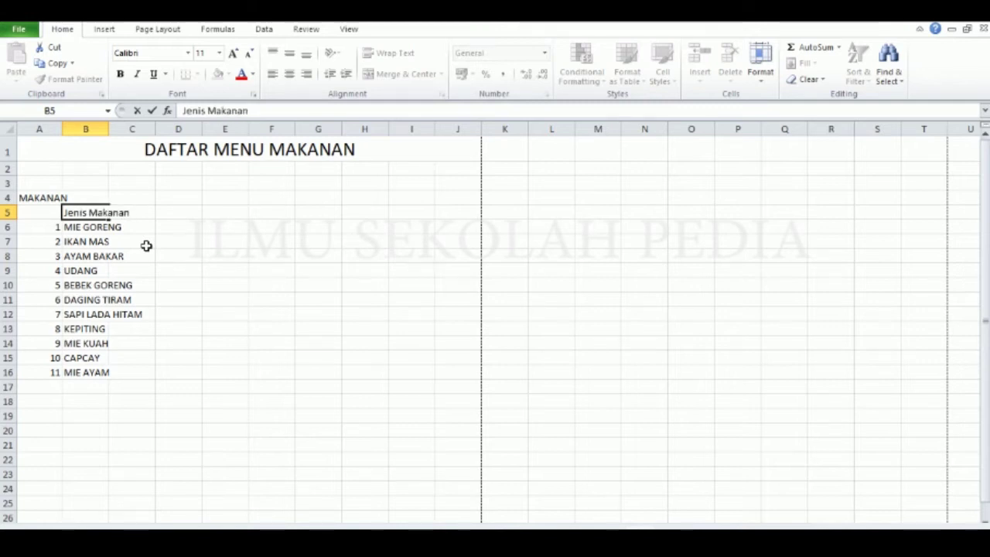
pyautogui.click(40, 211)
pyautogui.write('N')
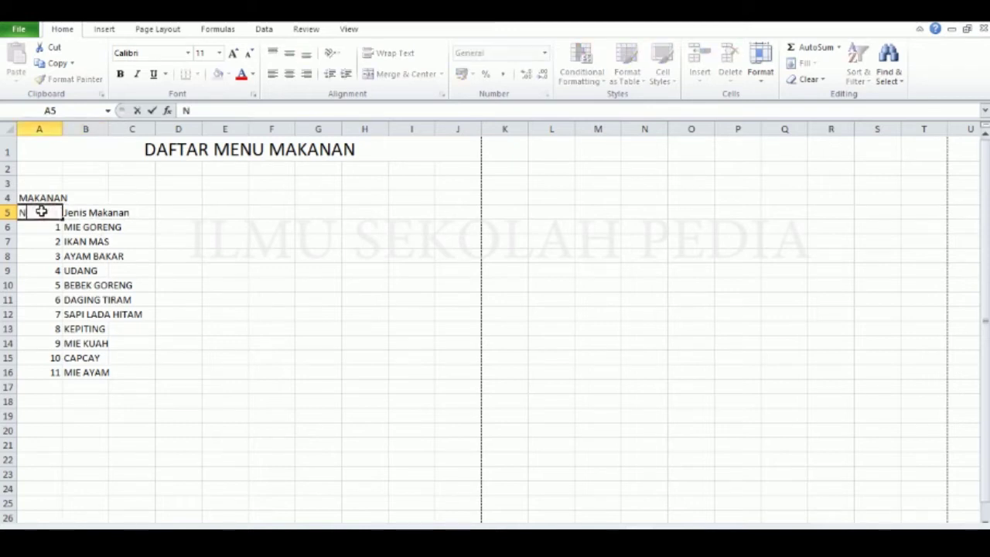
pyautogui.write('o')
# Move the MAKANAN heading up one row by clearing it from A4 and entering it in cell A3.
pyautogui.moveTo(83, 195); pyautogui.dragTo(55, 195)
pyautogui.press('Delete')
pyautogui.click(36, 184)
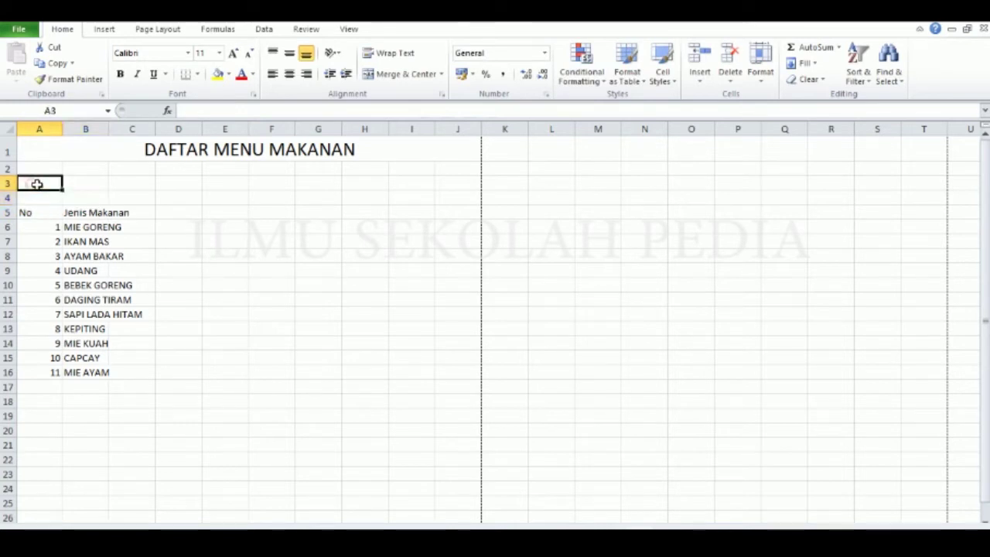
pyautogui.write('MAKANA')
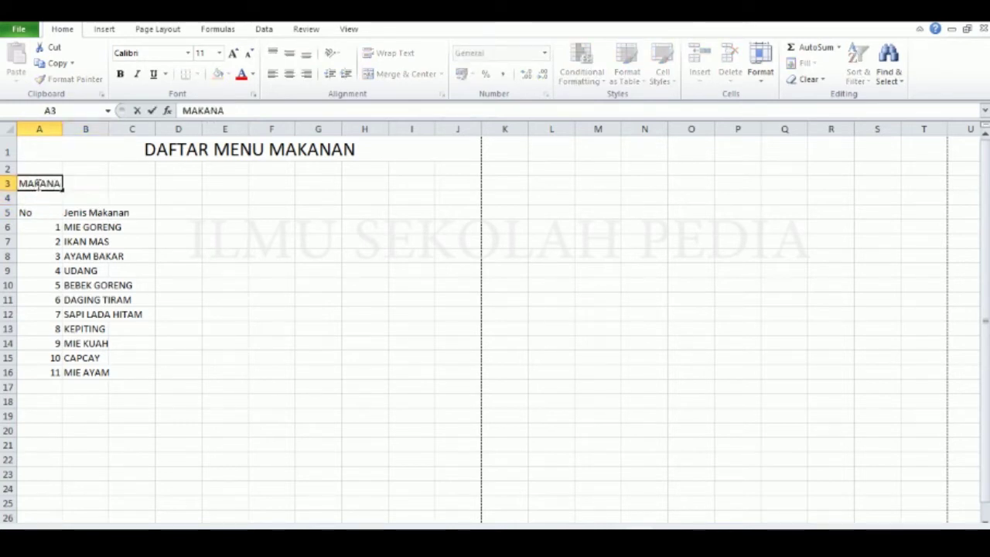
pyautogui.write('N')
pyautogui.click(193, 371)
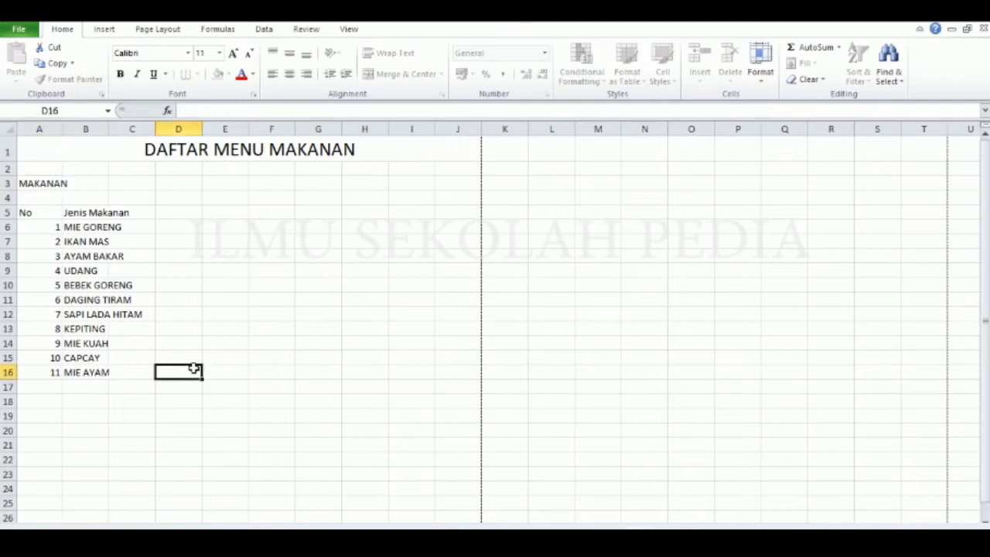
# Narrow column A so that it closely fits the No header and the row numbers.
pyautogui.moveTo(62, 128); pyautogui.dragTo(40, 127)
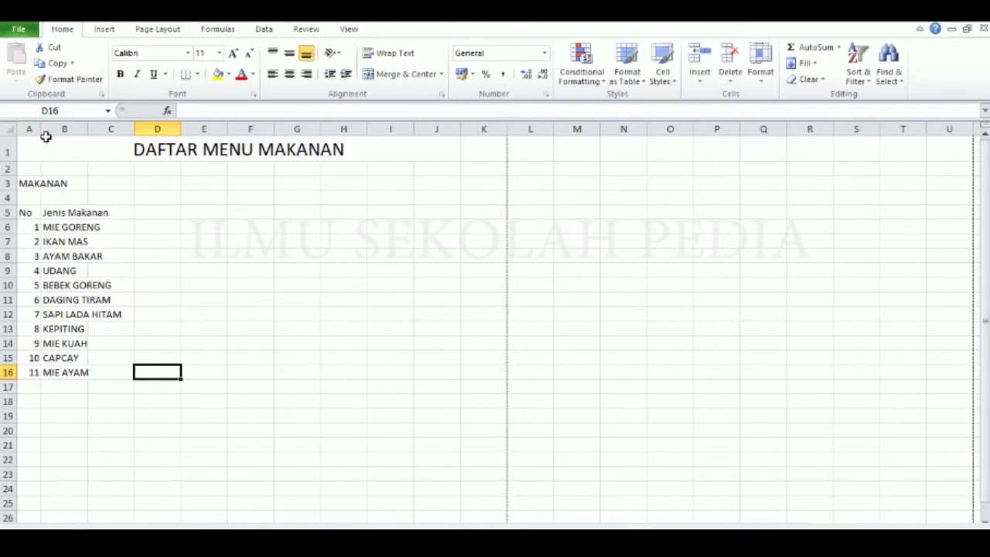
pyautogui.moveTo(40, 130); pyautogui.dragTo(39, 130)
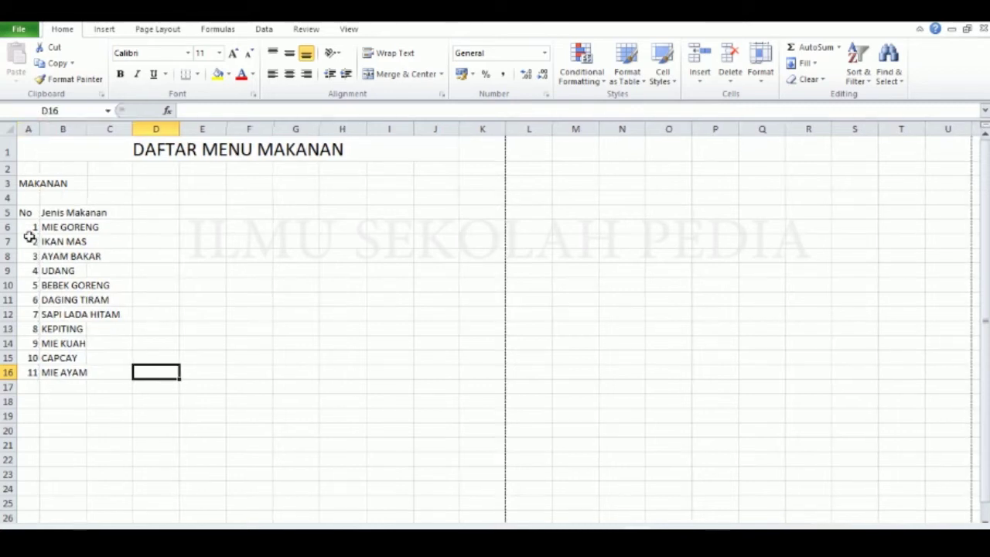
pyautogui.moveTo(24, 214); pyautogui.dragTo(31, 371)
pyautogui.click(71, 241)
pyautogui.click(70, 213)
pyautogui.click(29, 212)
# Set the font size of the dish table in A5:C16 to 24.
pyautogui.moveTo(29, 212); pyautogui.dragTo(97, 370)
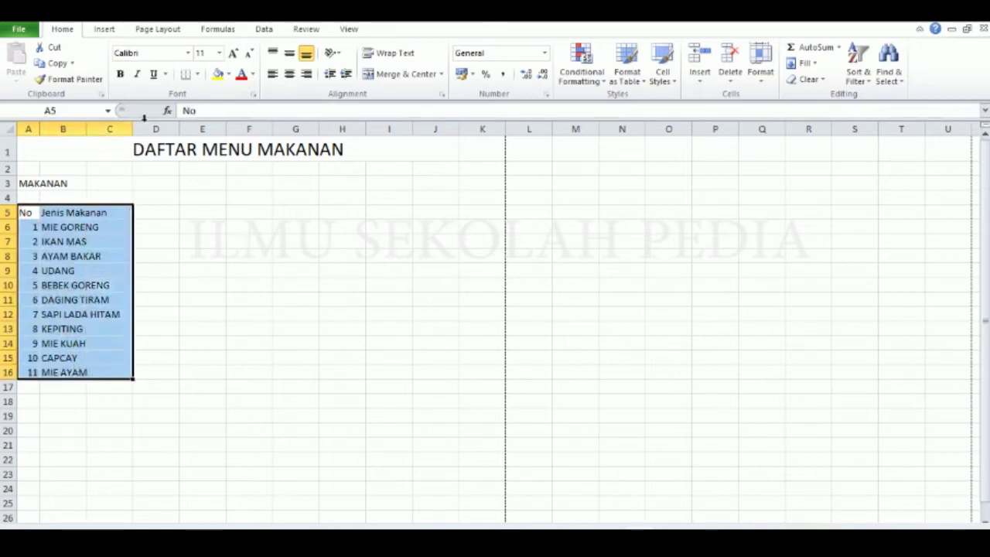
pyautogui.click(219, 53)
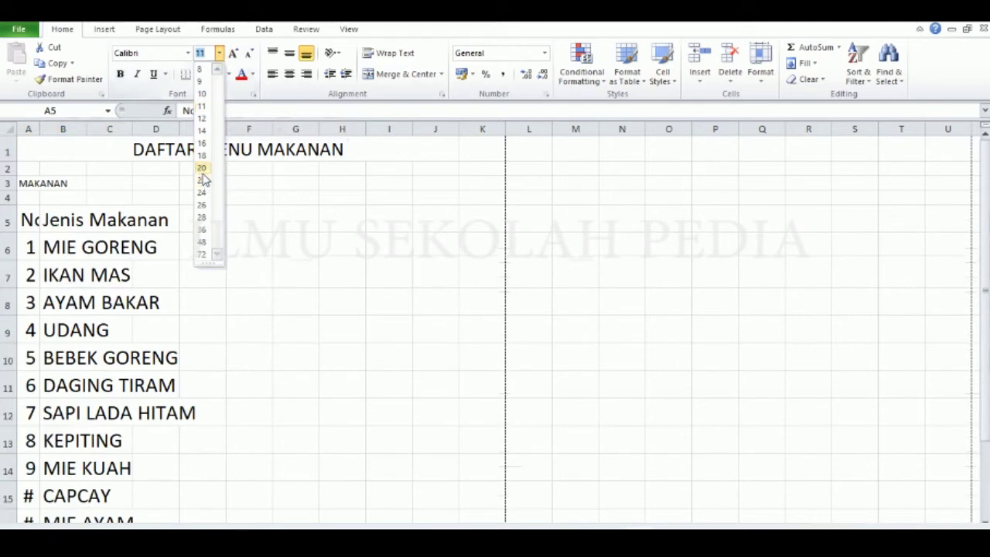
pyautogui.click(202, 169)
pyautogui.scroll(-4, 230, 248)
pyautogui.scroll(3, 241, 256)
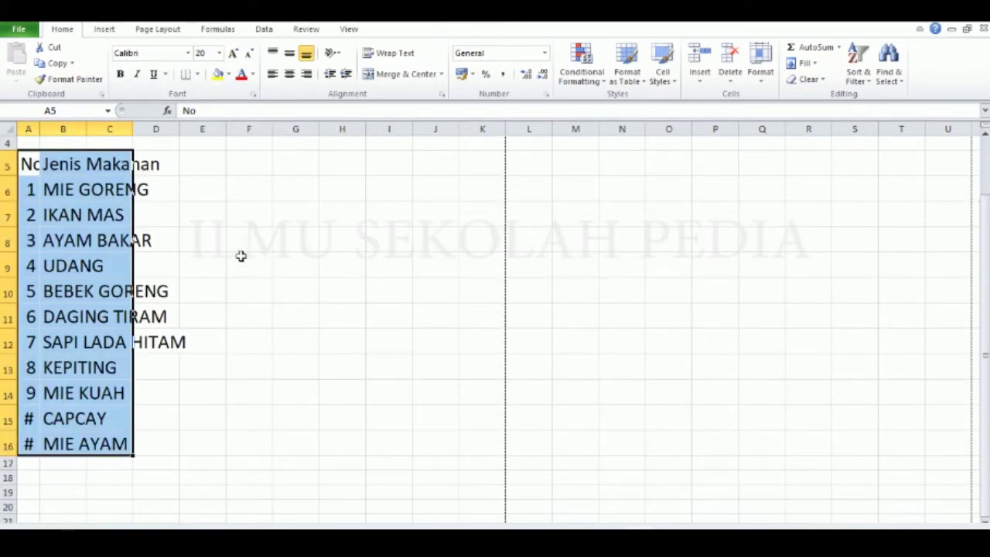
pyautogui.scroll(1, 241, 256)
pyautogui.click(219, 53)
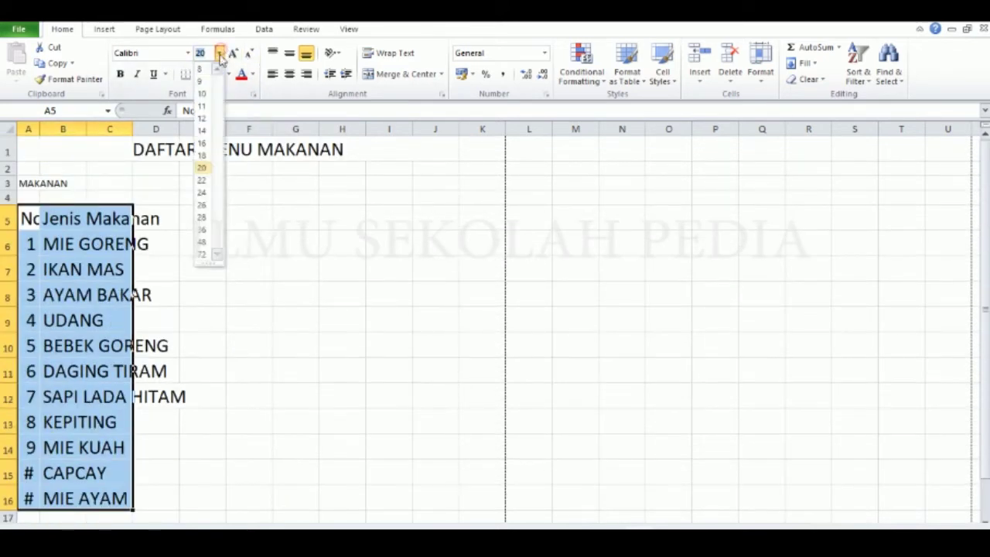
pyautogui.click(206, 195)
pyautogui.scroll(-6, 235, 286)
pyautogui.click(84, 344)
pyautogui.scroll(6, 155, 325)
pyautogui.click(177, 273)
# Enlarge the MAKANAN heading in row 3 to font size 36.
pyautogui.moveTo(22, 183); pyautogui.dragTo(80, 183)
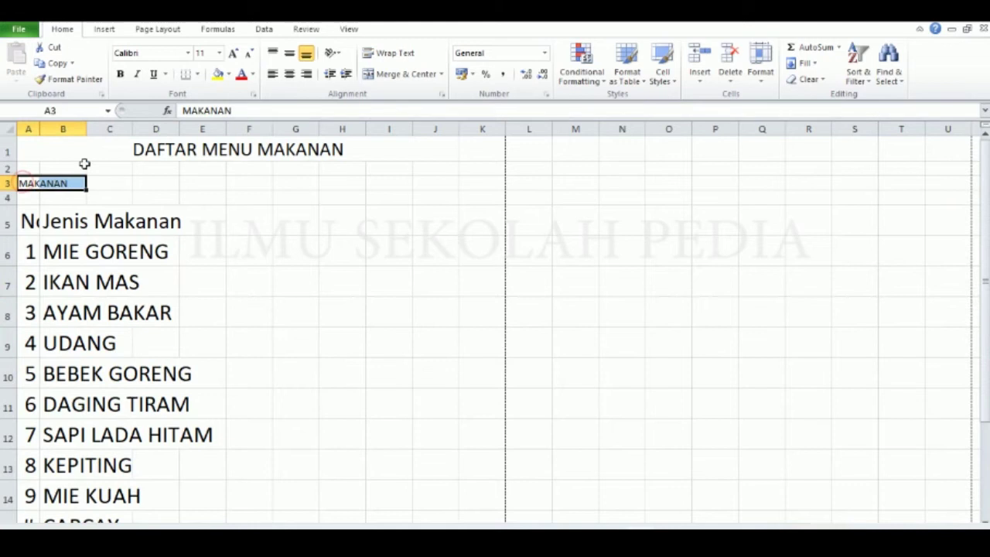
pyautogui.click(219, 52)
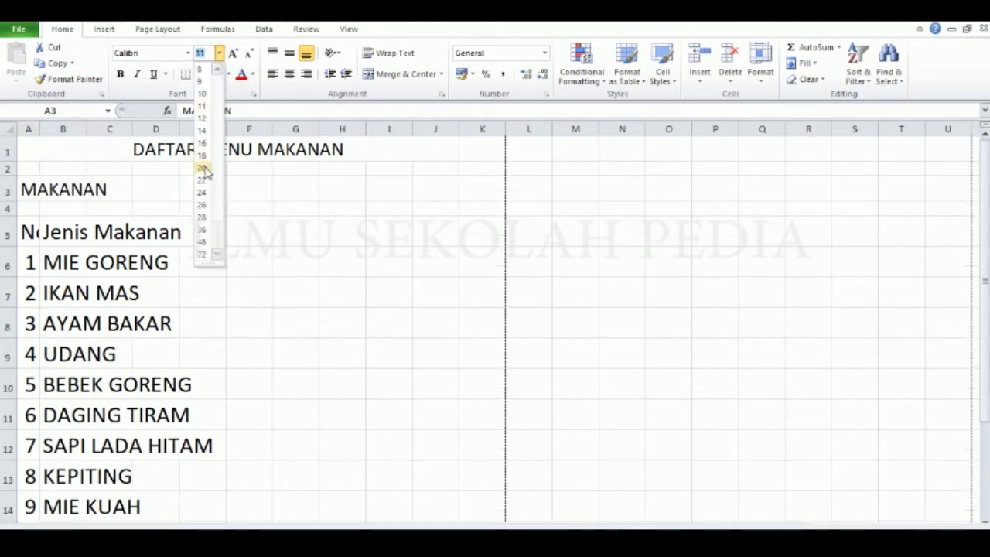
pyautogui.click(203, 227)
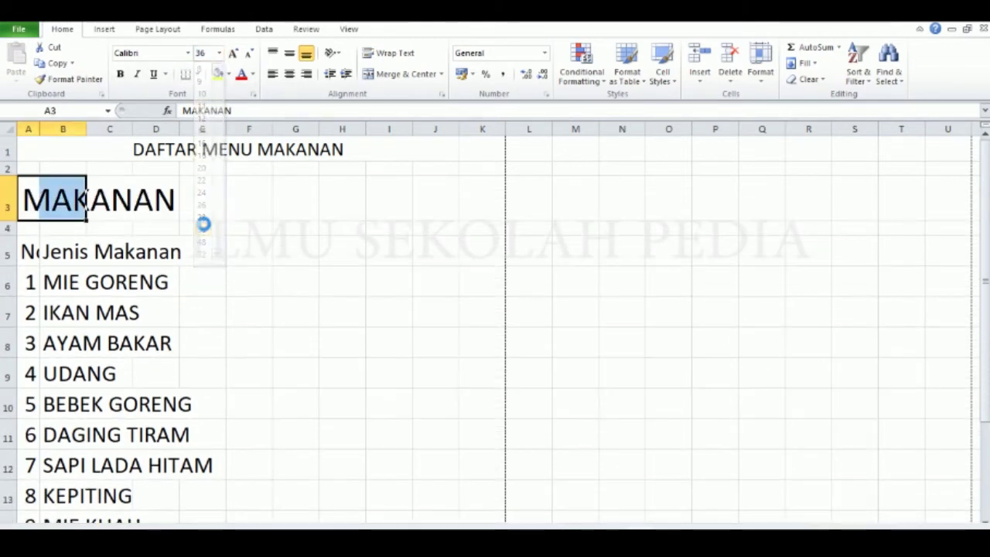
pyautogui.scroll(-5, 217, 256)
pyautogui.scroll(5, 217, 256)
pyautogui.click(226, 259)
pyautogui.moveTo(197, 348); pyautogui.dragTo(190, 364)
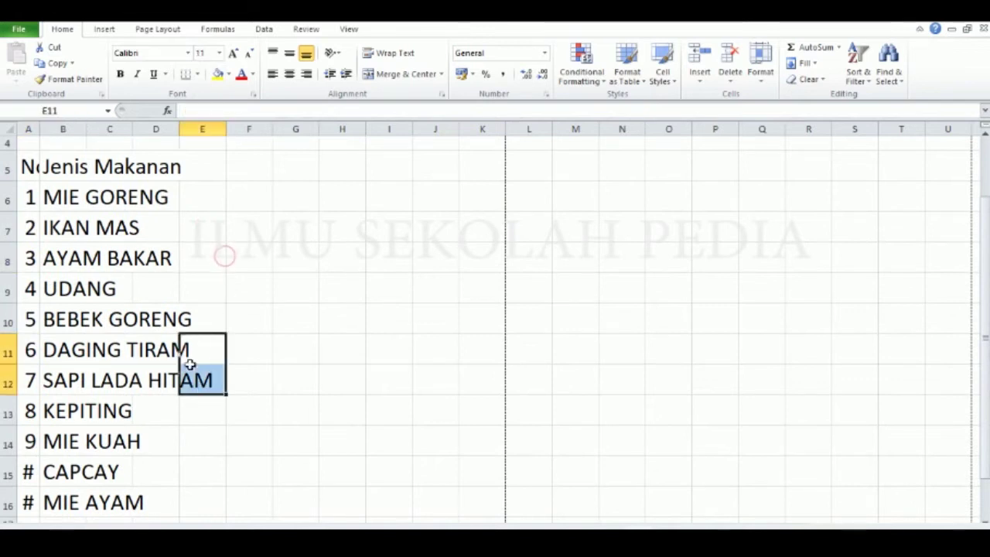
pyautogui.scroll(1, 186, 349)
pyautogui.click(240, 306)
pyautogui.click(294, 217)
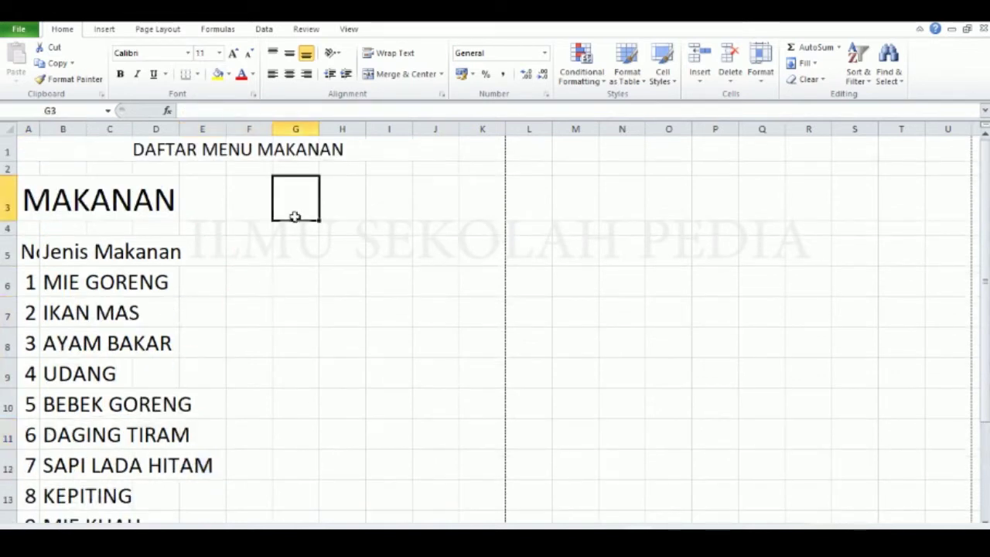
pyautogui.click(296, 250)
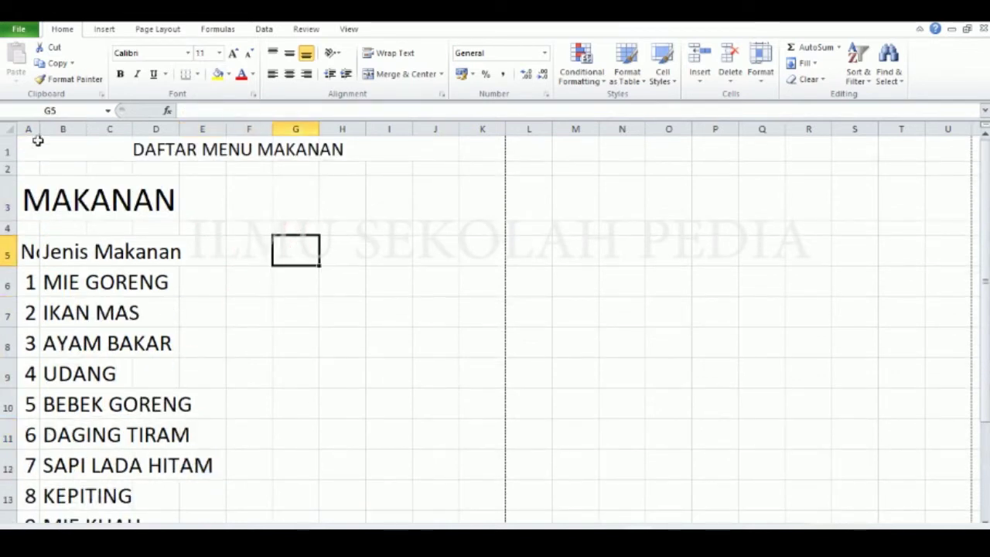
# Widen column A until the No header and the two-digit row numbers fit fully.
pyautogui.moveTo(40, 128); pyautogui.dragTo(54, 127)
pyautogui.scroll(-7, 213, 293)
pyautogui.scroll(5, 214, 293)
pyautogui.scroll(-2, 222, 299)
pyautogui.scroll(1, 225, 304)
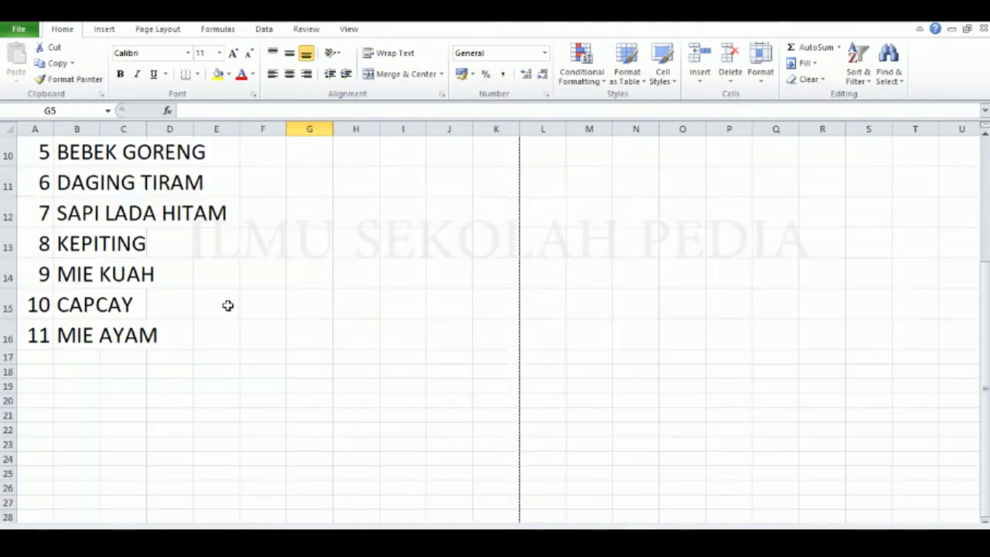
pyautogui.scroll(3, 228, 306)
# Start the drinks list with the heading MINUMAN in cell G3 and the column header No in G5.
pyautogui.click(313, 208)
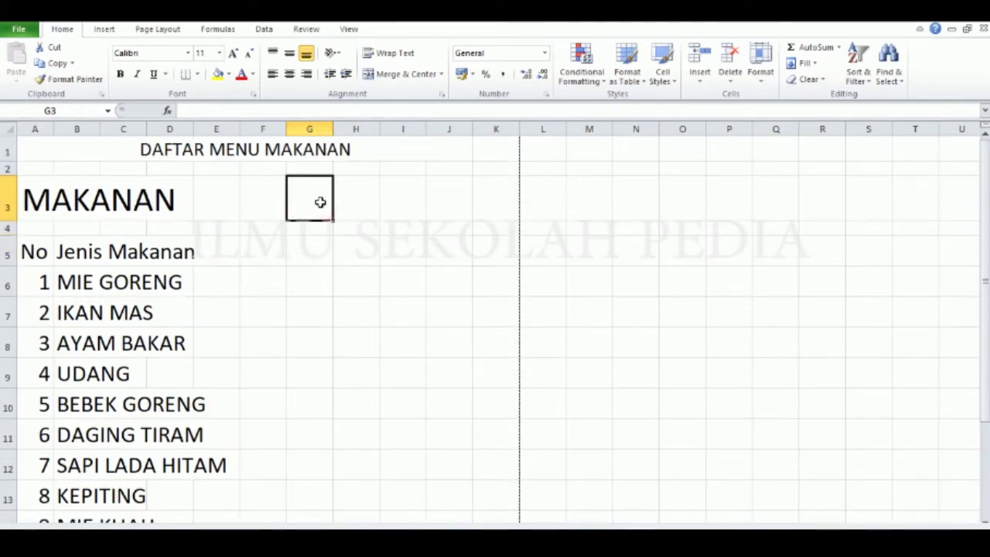
pyautogui.write('MINUMAN')
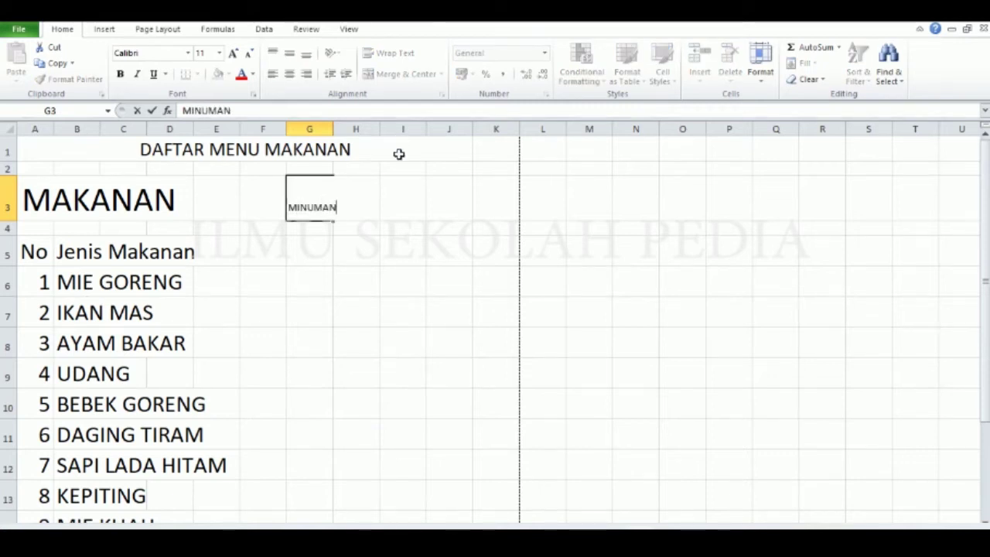
pyautogui.click(314, 258)
pyautogui.write('No')
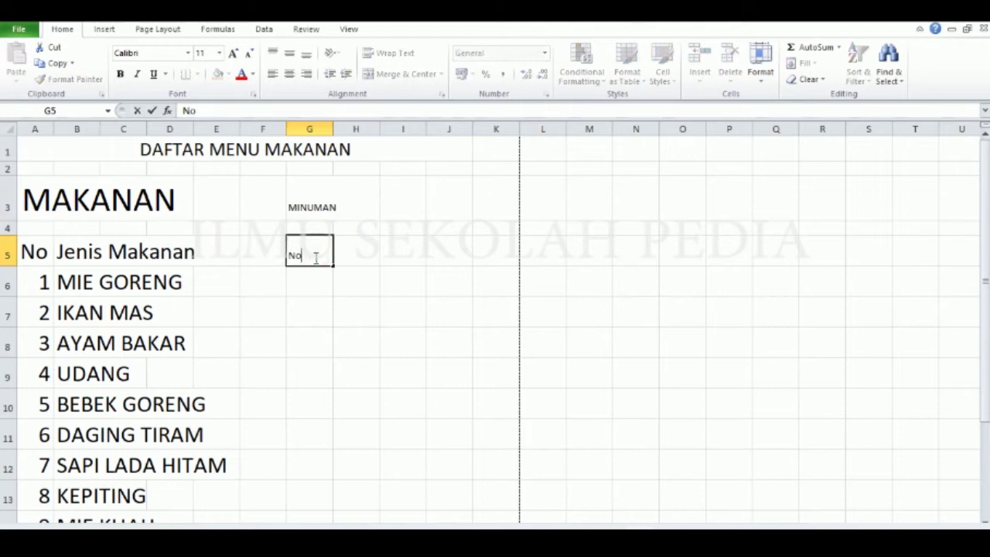
pyautogui.press('Tab')
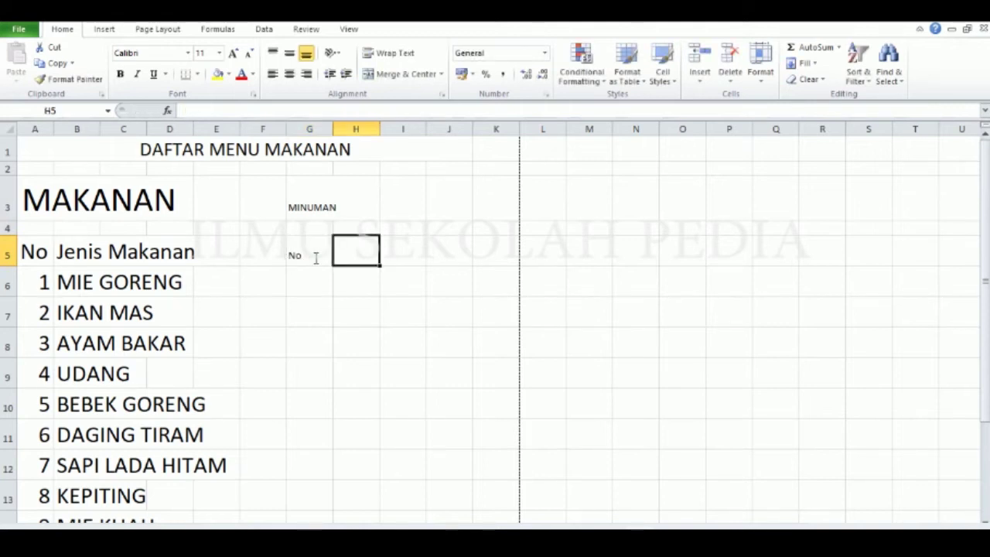
# Add the column header Jenis Makanan in H5 and number the first drink row as 1 in G6.
pyautogui.write('JENE')
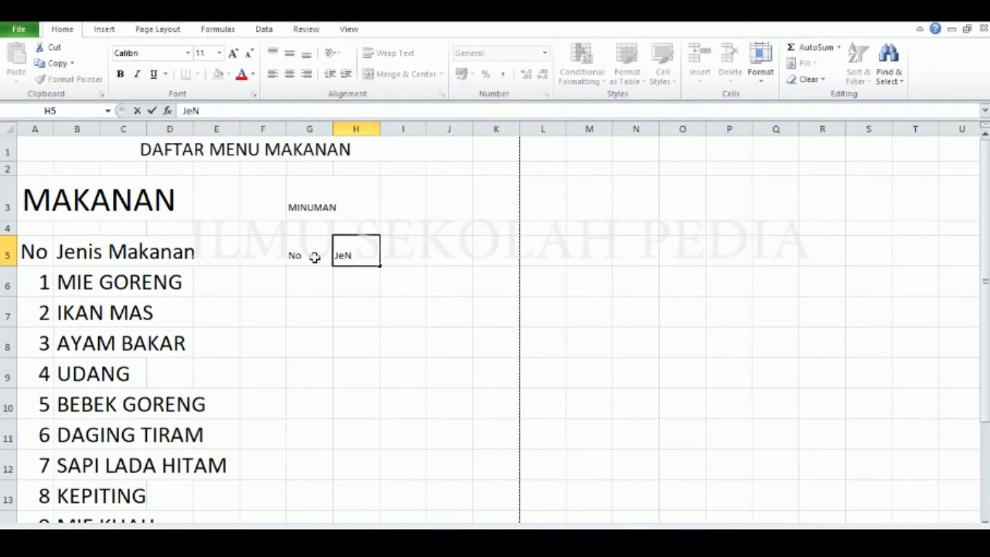
pyautogui.write('nis Makianan')
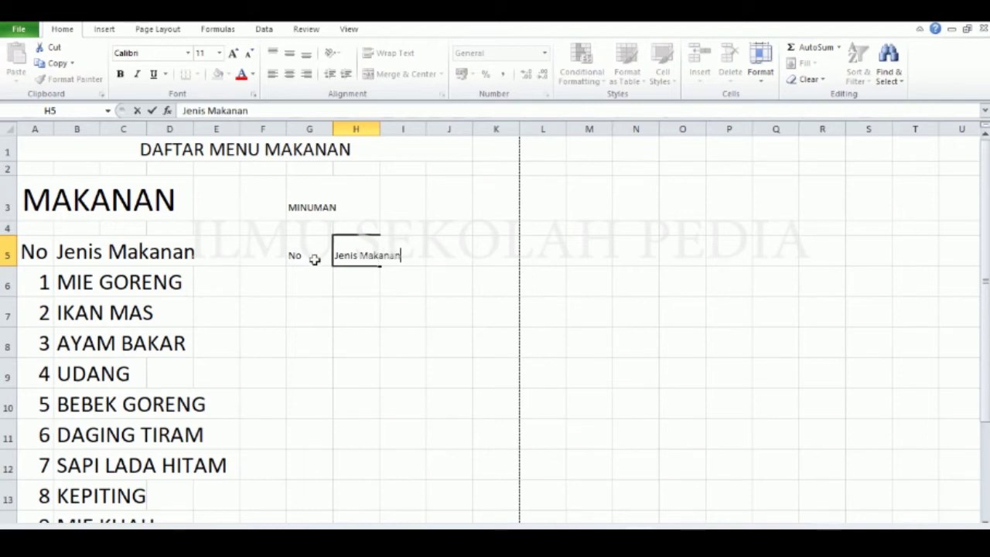
pyautogui.click(315, 271)
pyautogui.write('1')
pyautogui.click(342, 288)
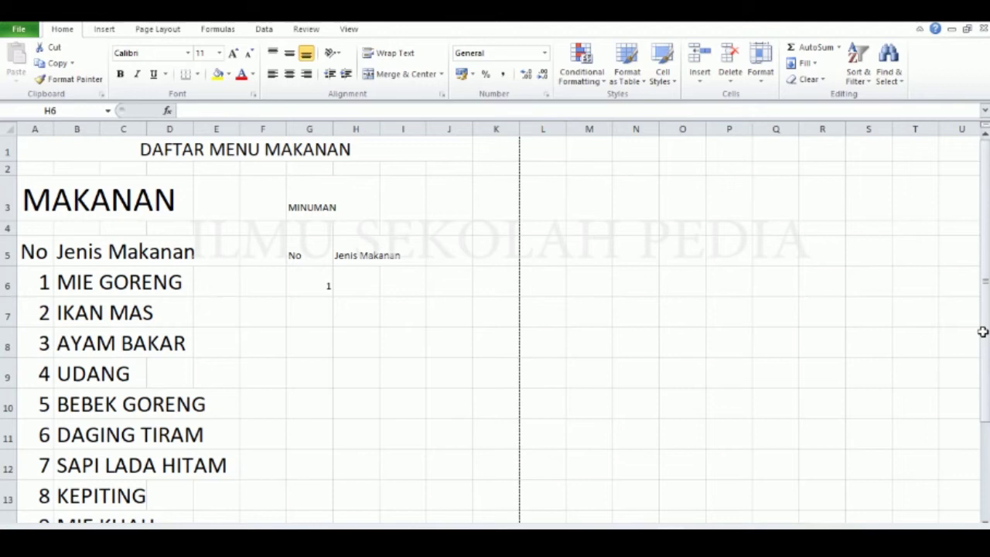
pyautogui.click(367, 291)
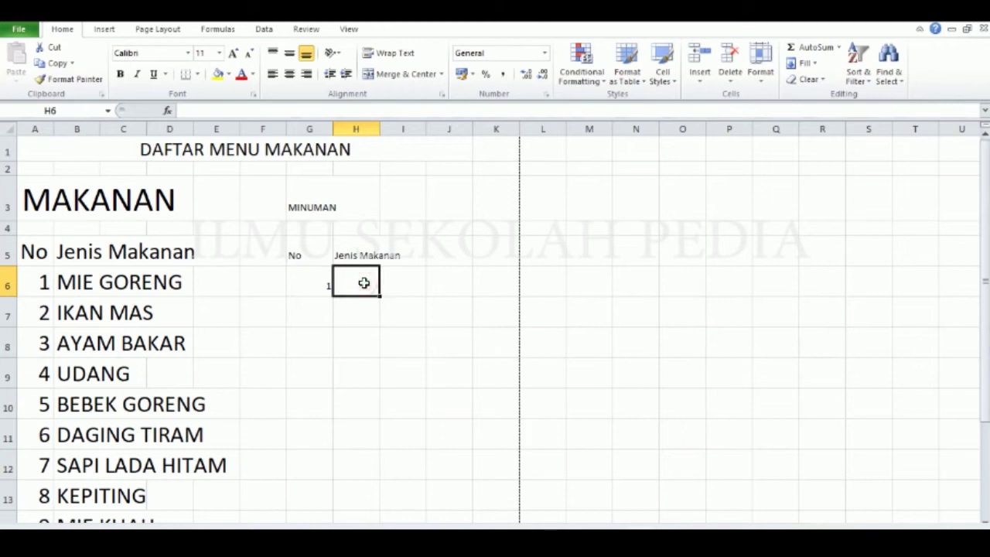
pyautogui.write('Jus')
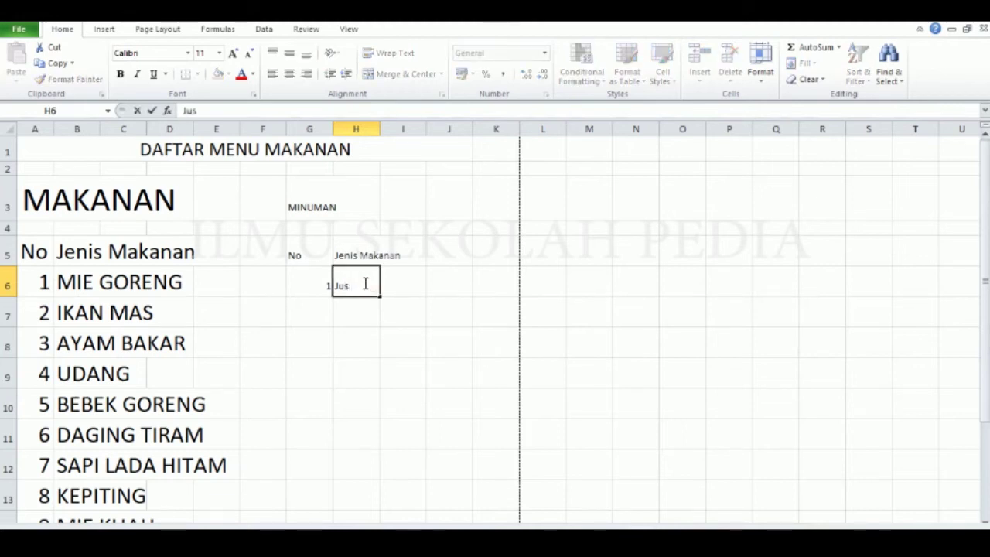
pyautogui.write(' Alpukat')
pyautogui.click(325, 307)
pyautogui.click(360, 287)
pyautogui.press('Delete')
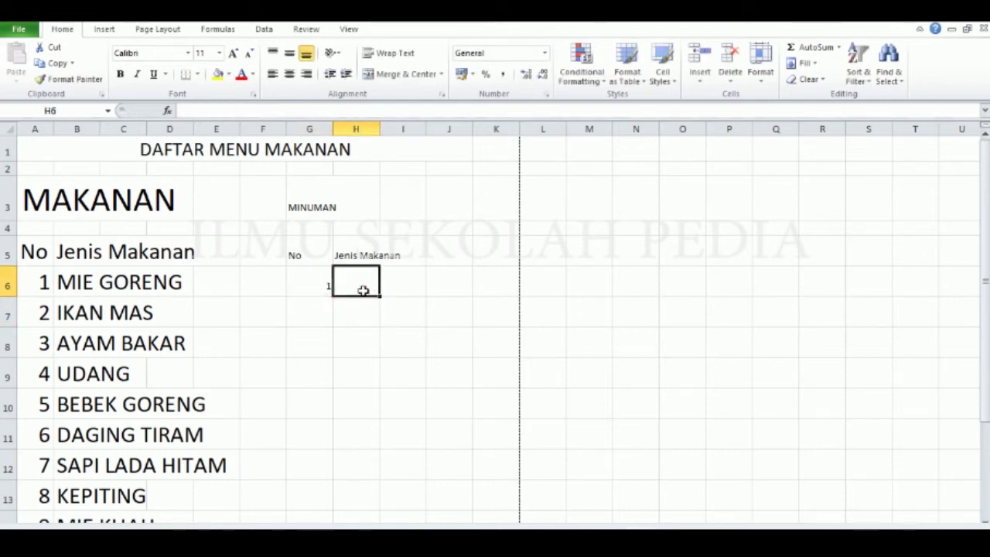
# Enter JUS ALPUKAT in capital letters as the first drink in cell H6.
pyautogui.press('capslock')
pyautogui.write('JENIS')
pyautogui.press('BackSpace')
pyautogui.press('BackSpace')
pyautogui.press('BackSpace')
pyautogui.press('BackSpace')
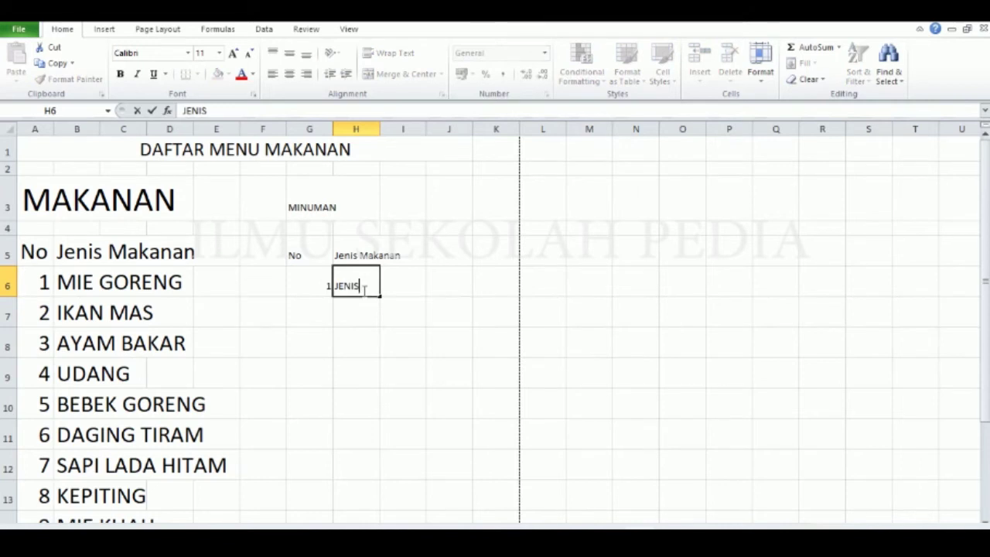
pyautogui.write('JUS AL')
pyautogui.press('BackSpace')
pyautogui.press('BackSpace')
pyautogui.press('BackSpace')
pyautogui.press('BackSpace')
pyautogui.write('US ALPUKAT')
pyautogui.click(310, 306)
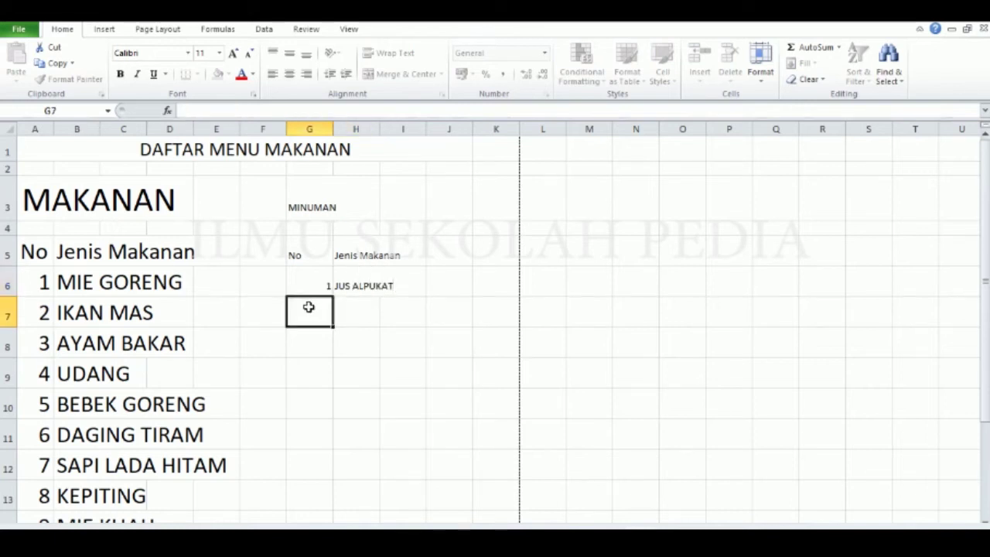
# Add drink 2, JUS APPLE, in row 7 and drink 3, ICE CREAM, in row 8 of the drinks list.
pyautogui.write('2')
pyautogui.click(357, 314)
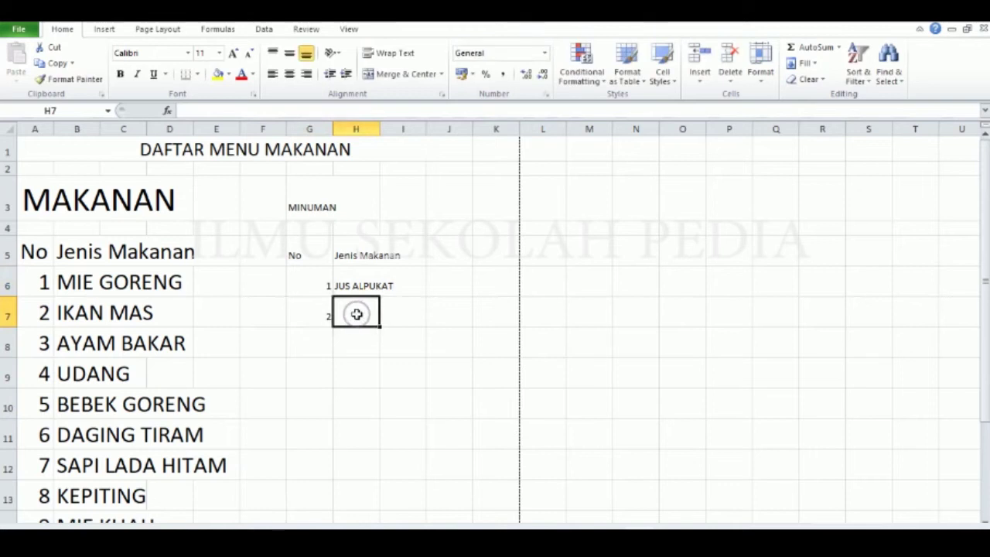
pyautogui.write('JUS ')
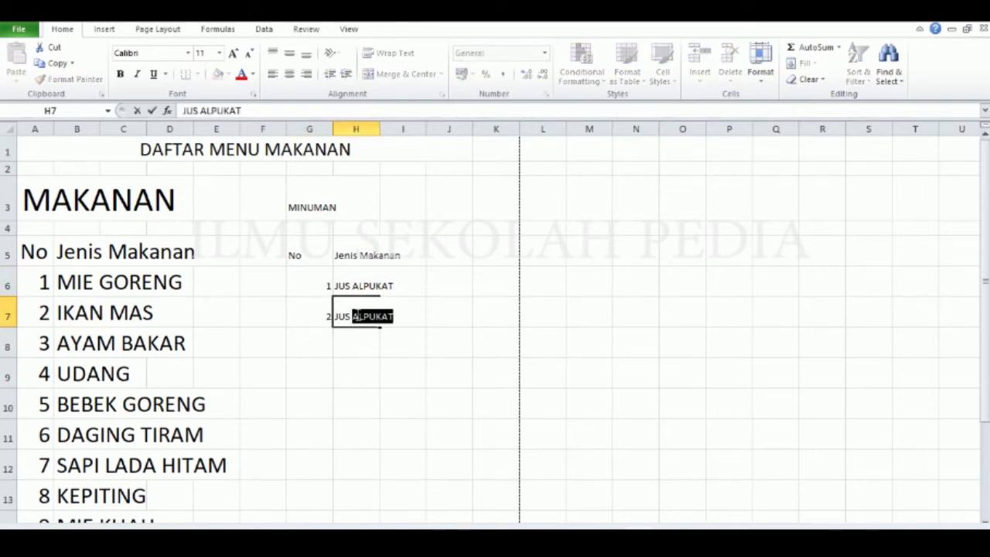
pyautogui.write('APPLE')
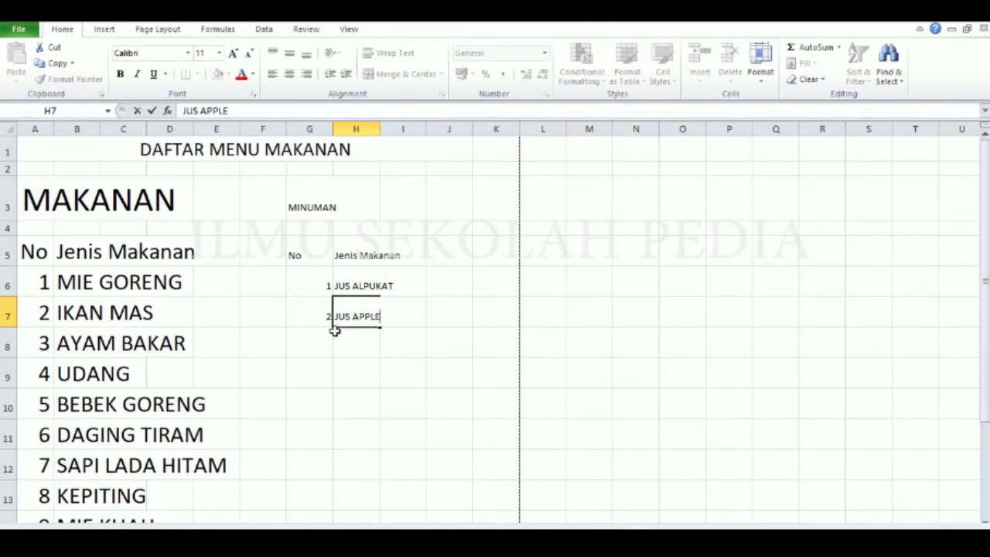
pyautogui.click(314, 342)
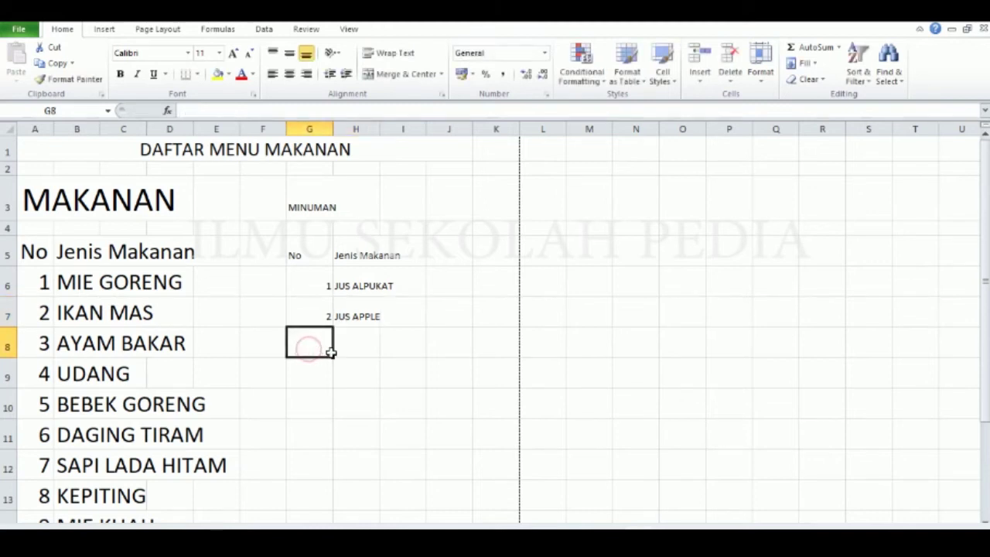
pyautogui.write('3')
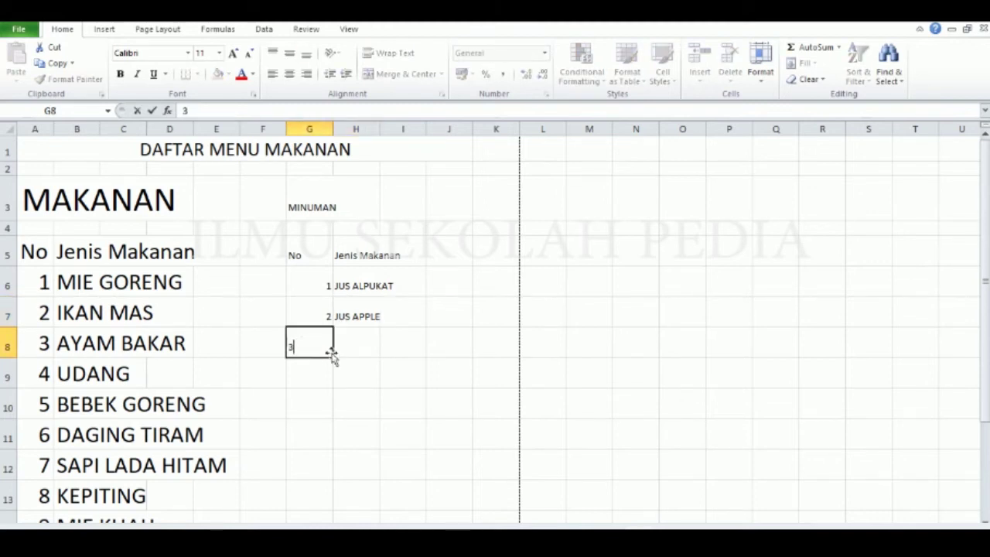
pyautogui.click(359, 343)
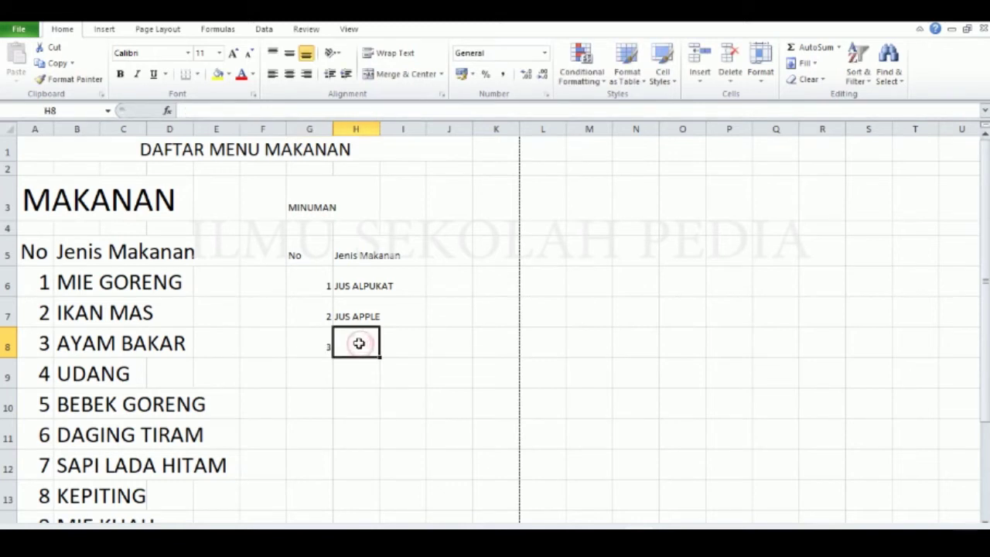
pyautogui.write('ICE CREAM')
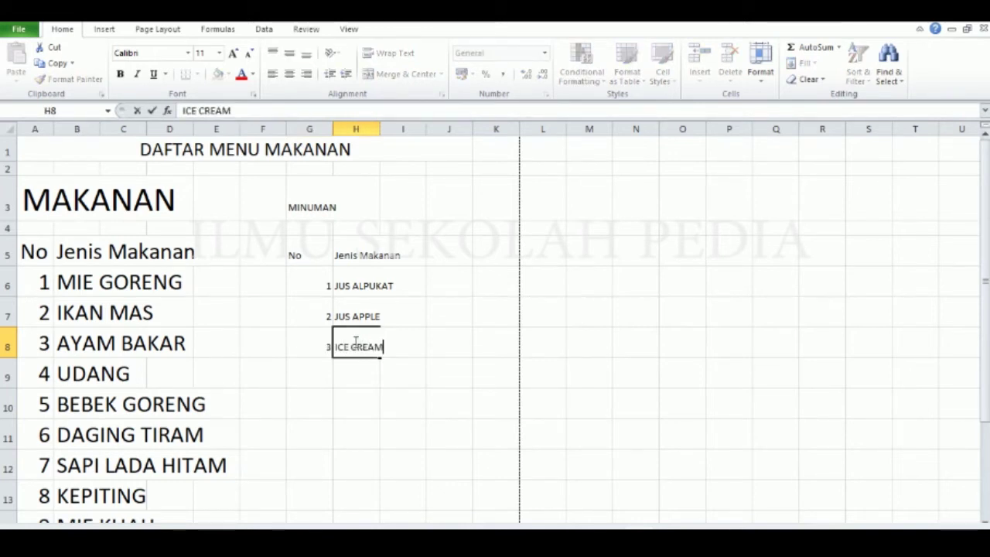
# Number the fourth drink row as 4 in G9 and enter TEHMANIS DINGIN beside it in H9.
pyautogui.click(308, 376)
pyautogui.write('4')
pyautogui.click(358, 379)
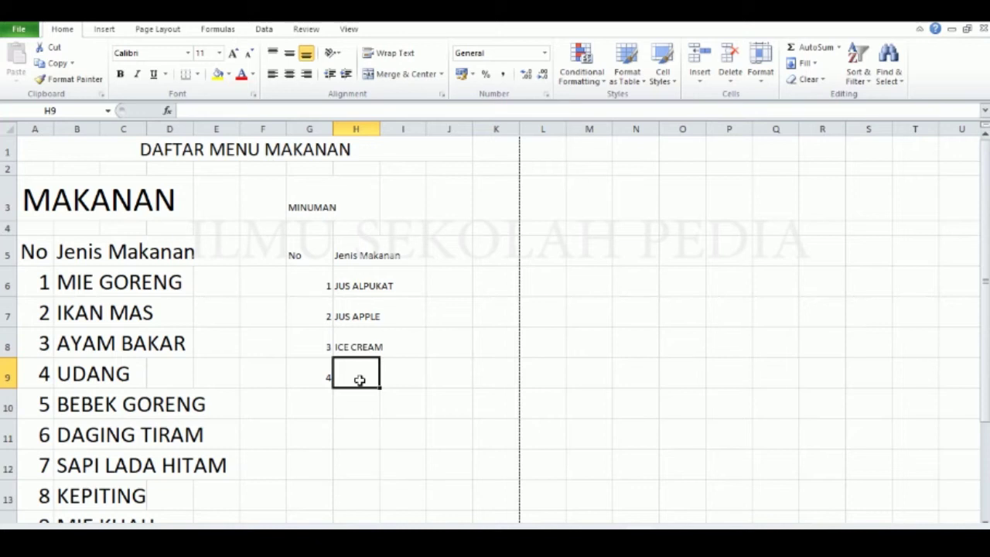
pyautogui.write('THE MAN')
pyautogui.press('BackSpace')
pyautogui.press('BackSpace')
pyautogui.press('BackSpace')
pyautogui.press('BackSpace')
pyautogui.write('HE M')
pyautogui.press('BackSpace')
pyautogui.press('BackSpace')
pyautogui.press('BackSpace')
pyautogui.press('BackSpace')
pyautogui.write('HE')
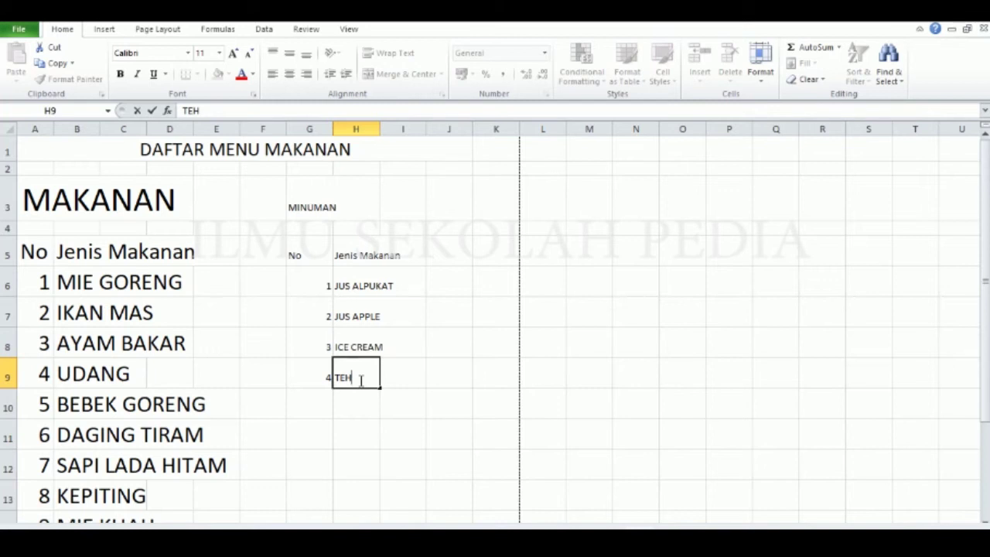
pyautogui.press('BackSpace')
pyautogui.press('BackSpace')
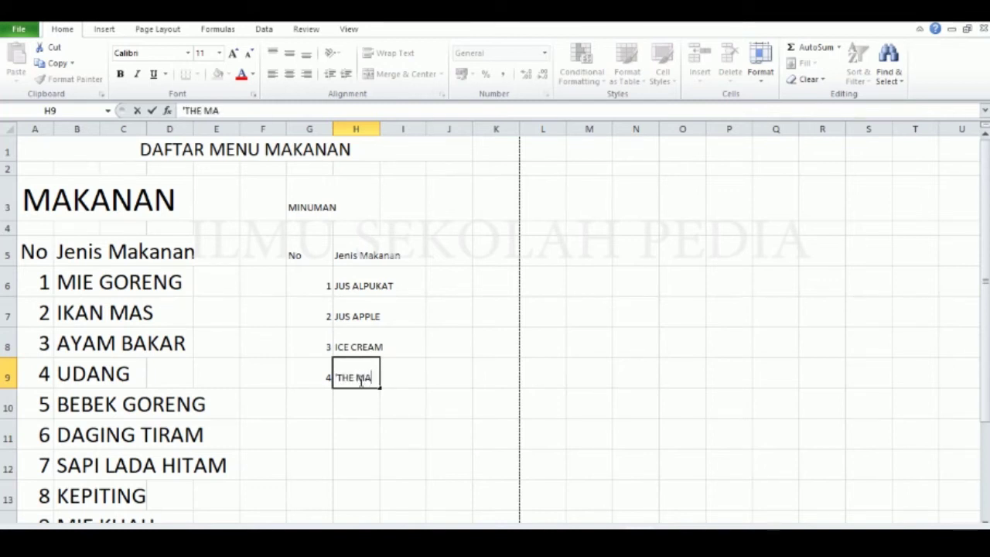
pyautogui.write('EH')
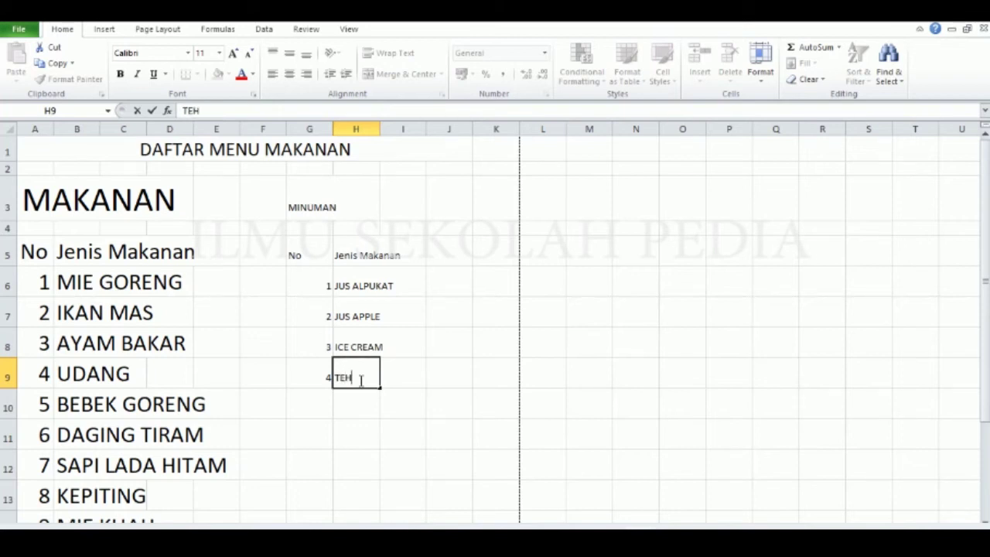
pyautogui.write('MANIS')
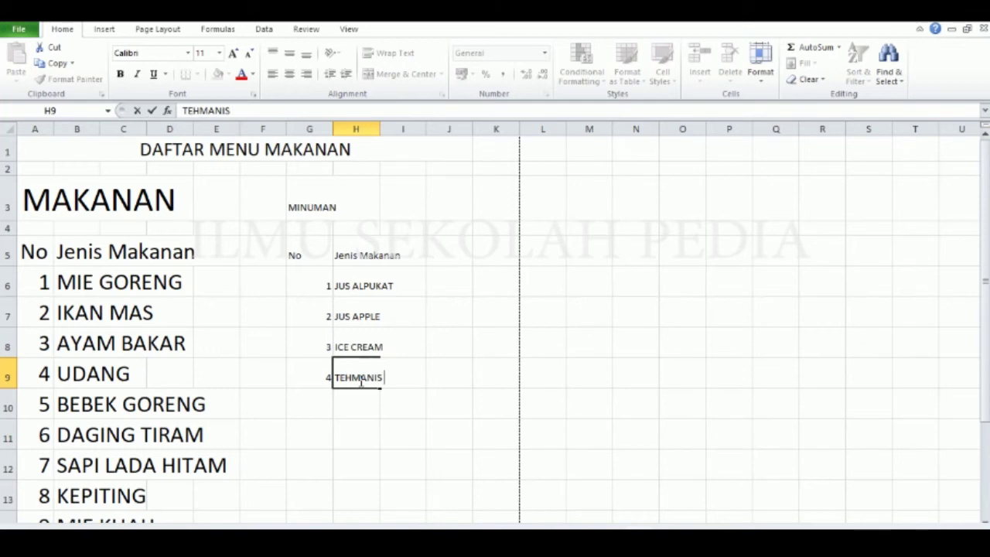
pyautogui.write(' DINGIN')
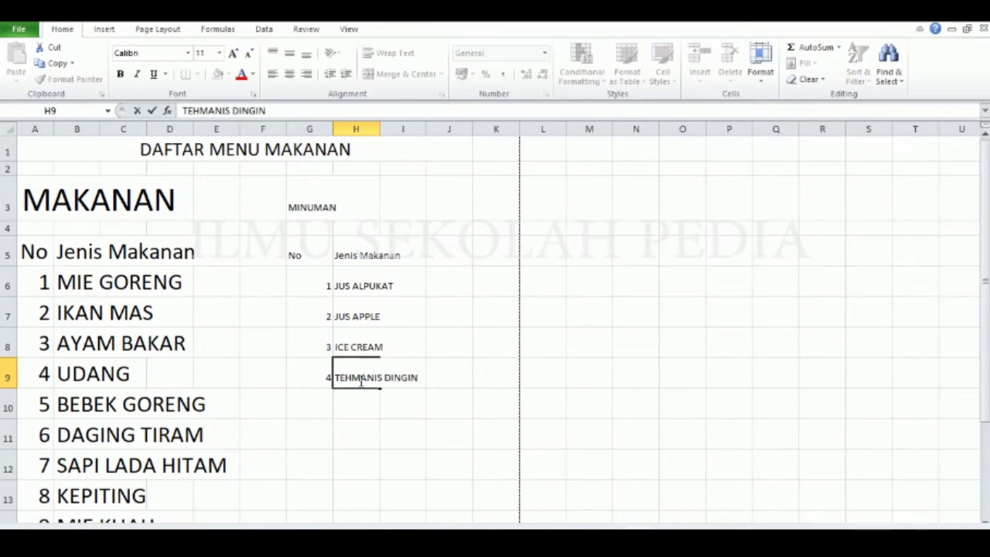
pyautogui.click(351, 379)
pyautogui.press('BackSpace')
pyautogui.press('BackSpace')
pyautogui.write('HE')
pyautogui.press('BackSpace')
pyautogui.press('BackSpace')
pyautogui.press('BackSpace')
pyautogui.write('HE')
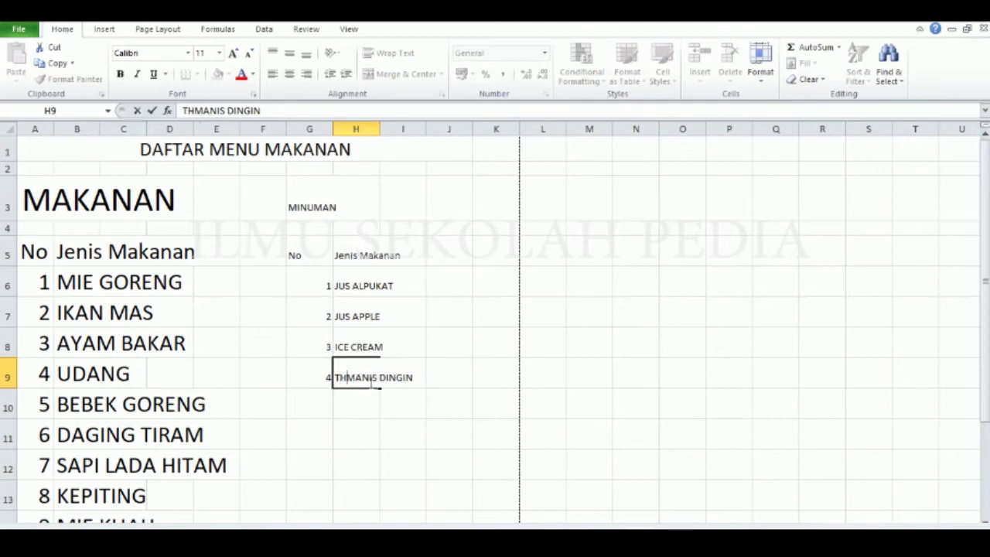
pyautogui.press('BackSpace')
pyautogui.press('BackSpace')
pyautogui.write('EH')
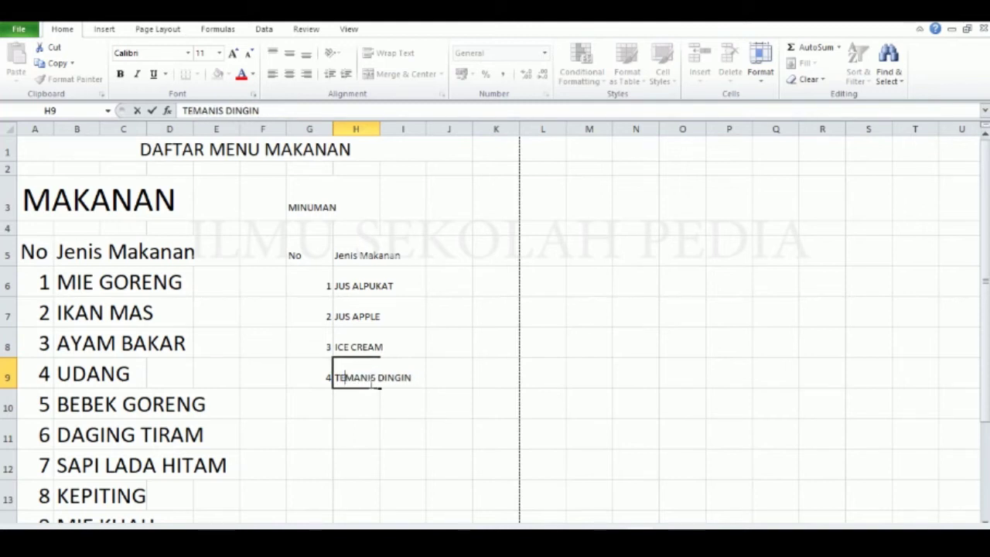
pyautogui.press('BackSpace')
pyautogui.press('BackSpace')
pyautogui.write("HE'")
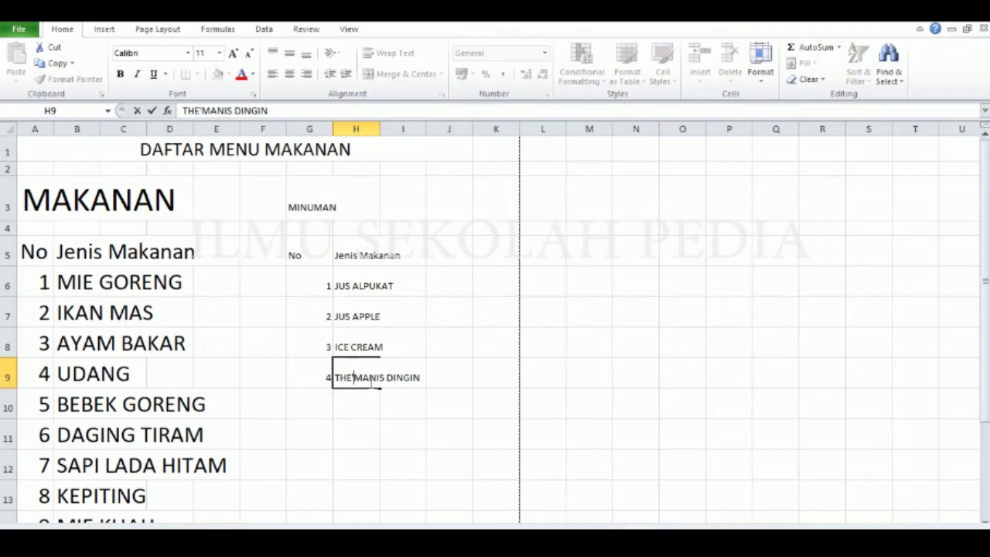
pyautogui.press('BackSpace')
pyautogui.press('BackSpace')
pyautogui.press('BackSpace')
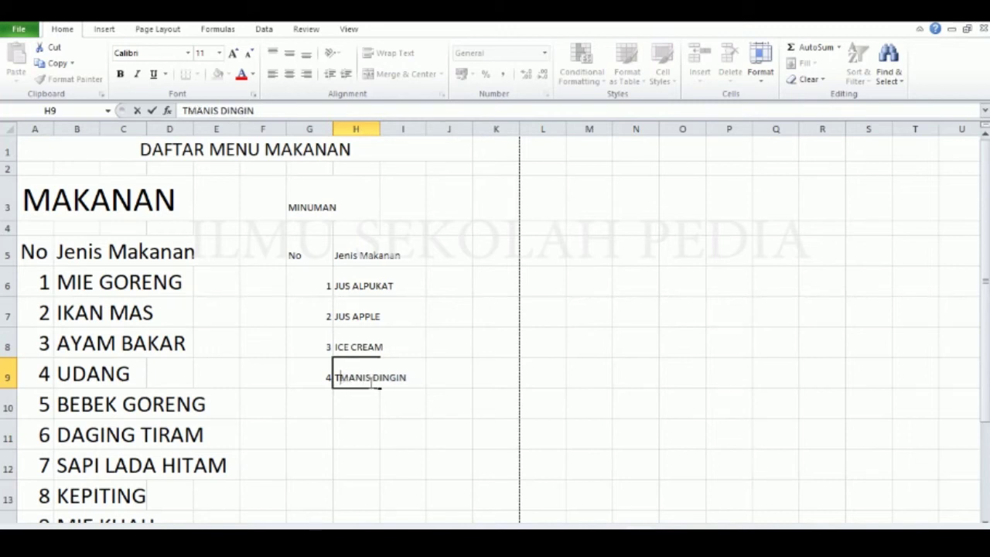
pyautogui.write('HE')
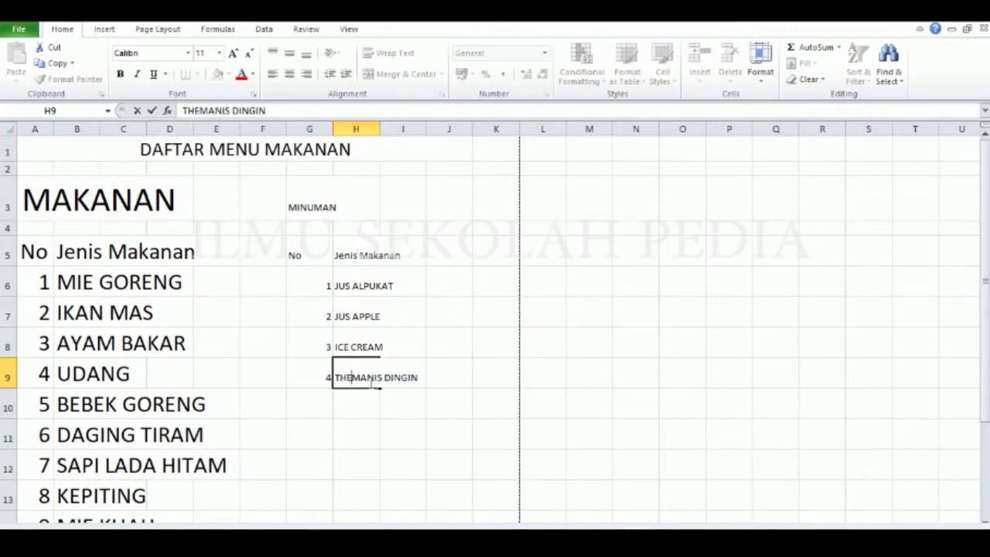
# Clear the drink name in H9 after its initial T and rewrite it as THE MANIS DINGIN.
pyautogui.press('BackSpace')
pyautogui.press('BackSpace')
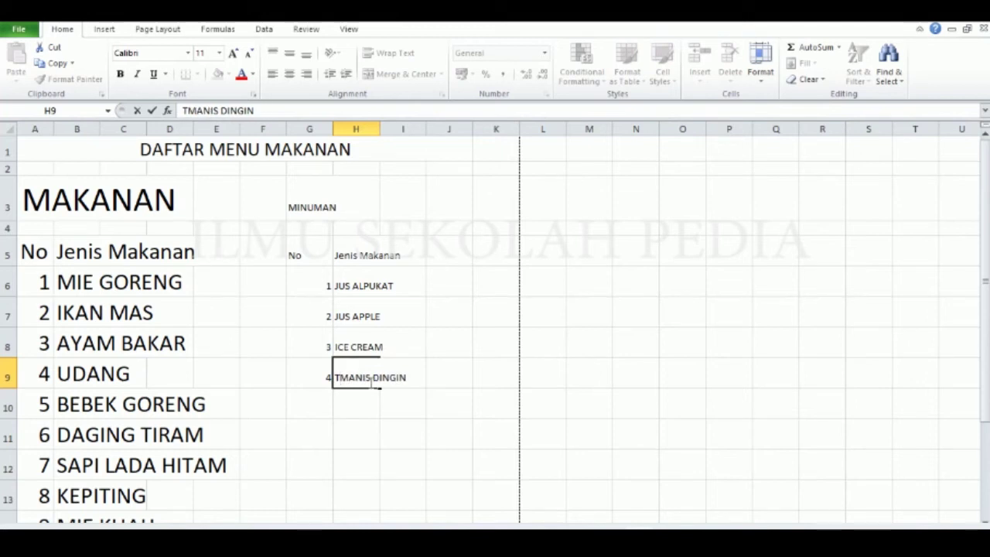
pyautogui.press('Delete')
pyautogui.press('Delete')
pyautogui.press('Delete')
pyautogui.press('Delete')
pyautogui.press('Delete')
pyautogui.press('Delete')
pyautogui.press('Delete')
pyautogui.press('Delete')
pyautogui.press('Delete')
pyautogui.press('Delete')
pyautogui.press('Delete')
pyautogui.press('Delete')
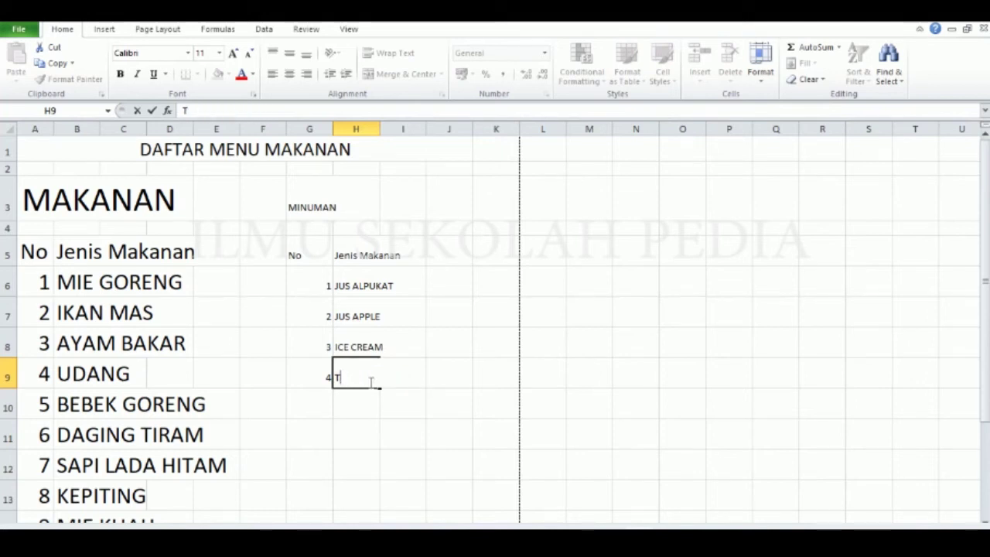
pyautogui.write('HE MANIS DINGIN')
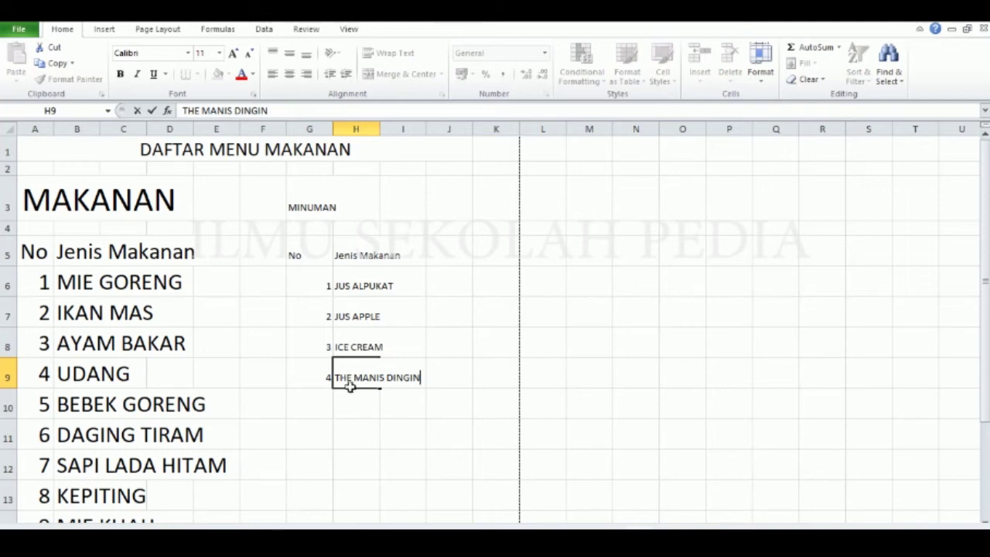
# Replace the word THE in cell H9 with 'TEH, including the leading apostrophe, so the drink reads TEH MANIS DINGIN.
pyautogui.moveTo(352, 376); pyautogui.dragTo(420, 378)
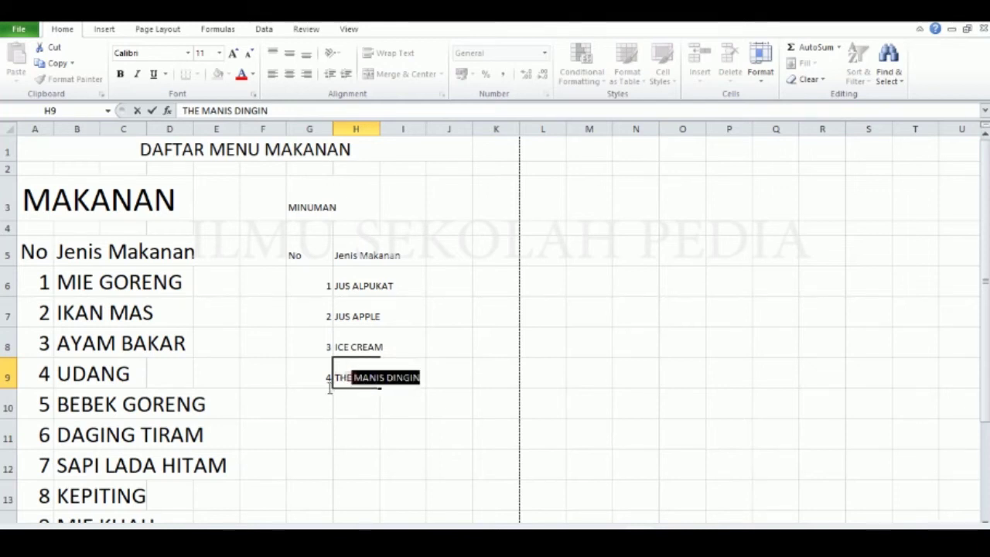
pyautogui.moveTo(352, 377); pyautogui.dragTo(324, 381)
pyautogui.press('BackSpace')
pyautogui.write("'TH")
pyautogui.press('BackSpace')
pyautogui.press('BackSpace')
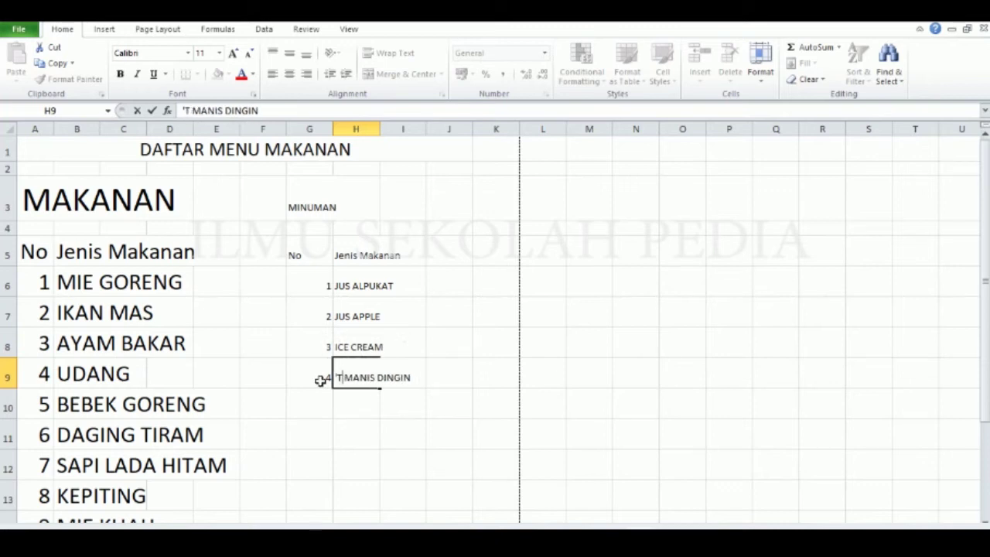
pyautogui.write('TEH')
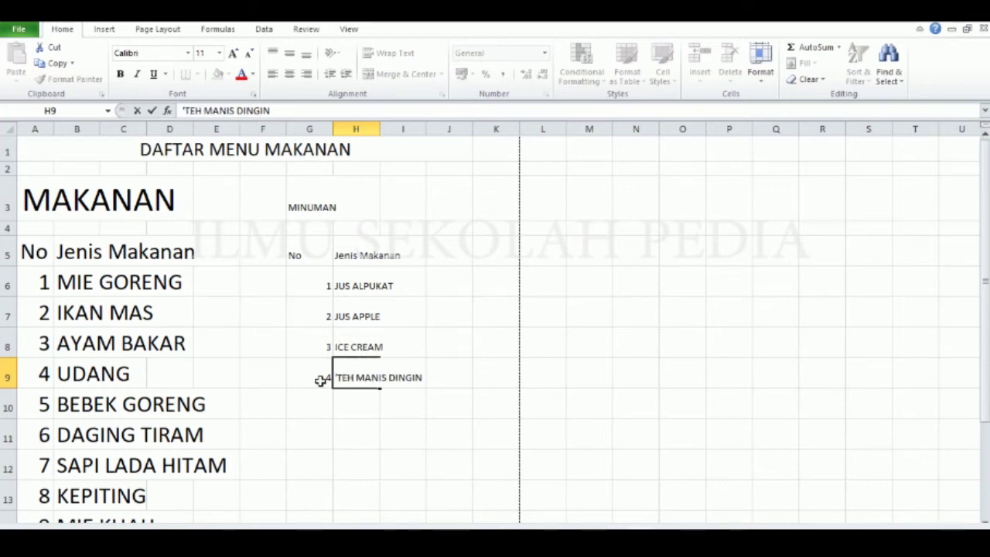
pyautogui.press('Return')
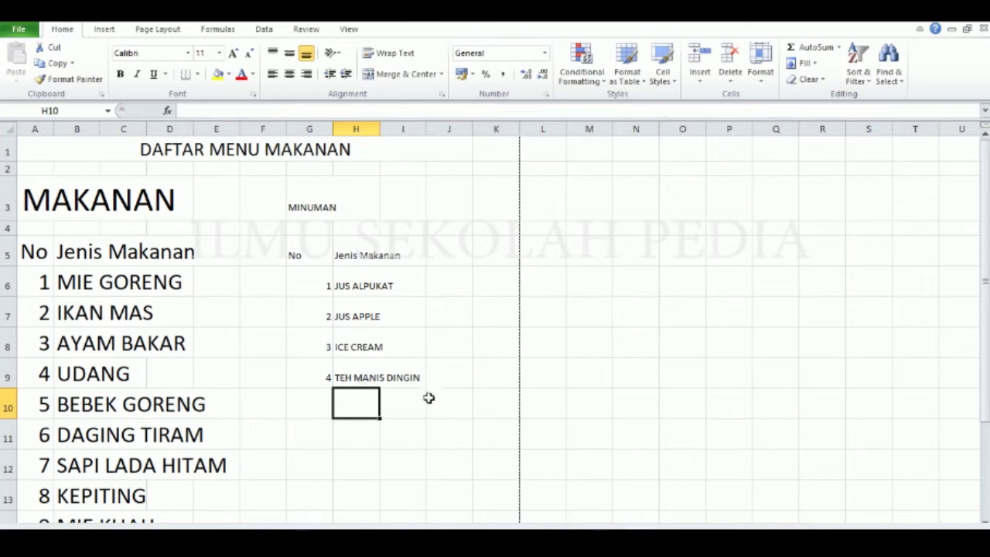
pyautogui.click(324, 402)
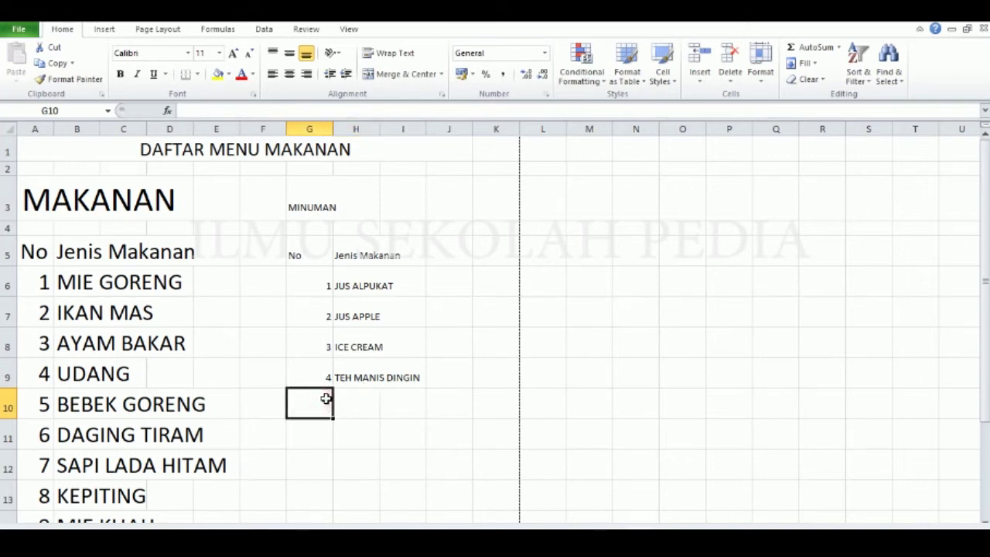
pyautogui.click(334, 375)
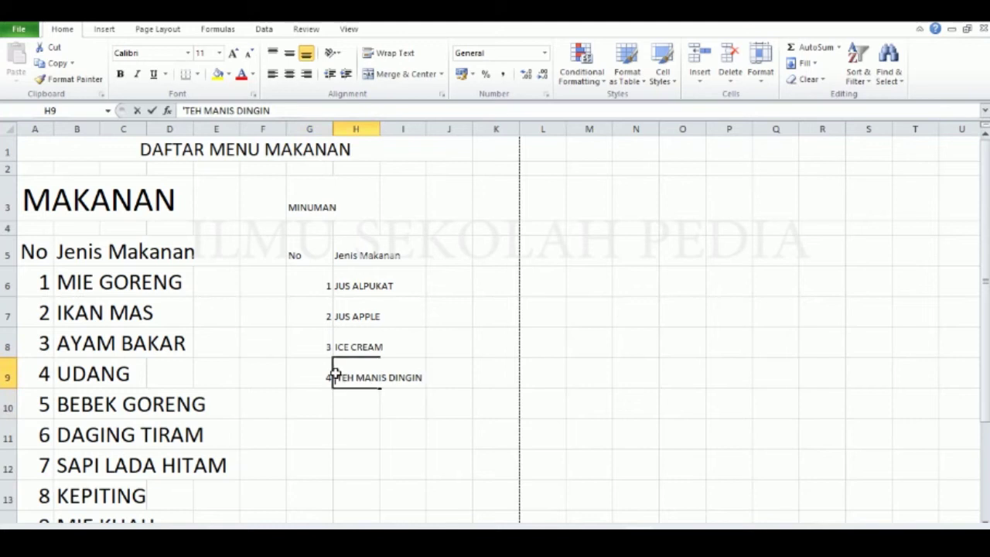
pyautogui.doubleClick(334, 376)
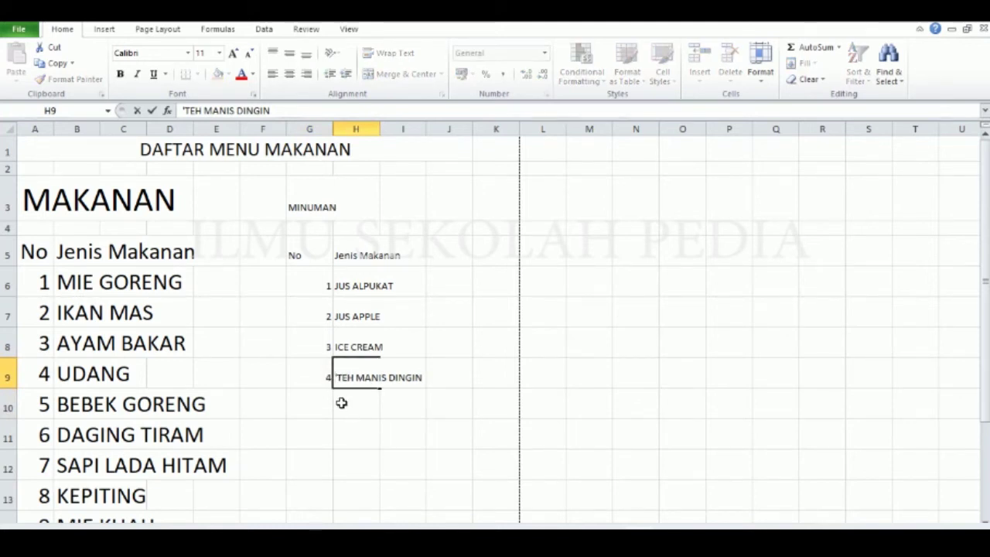
pyautogui.press('Return')
# Add drink 5 in row 10 of the drinks list, numbered in G10 and named TEH MANISPANAS in H10.
pyautogui.click(322, 402)
pyautogui.write('5')
pyautogui.press('Tab')
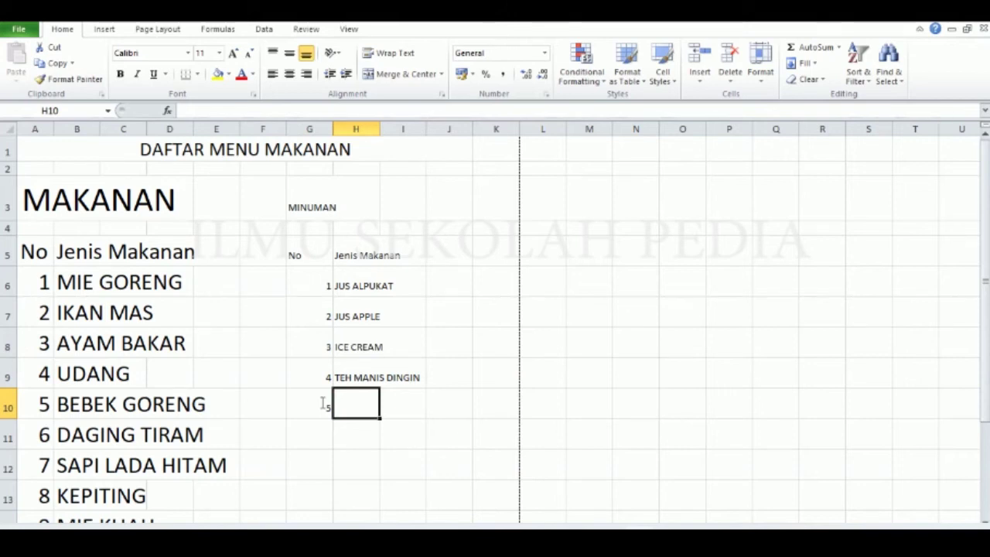
pyautogui.write('TEH MANIS DINGIN')
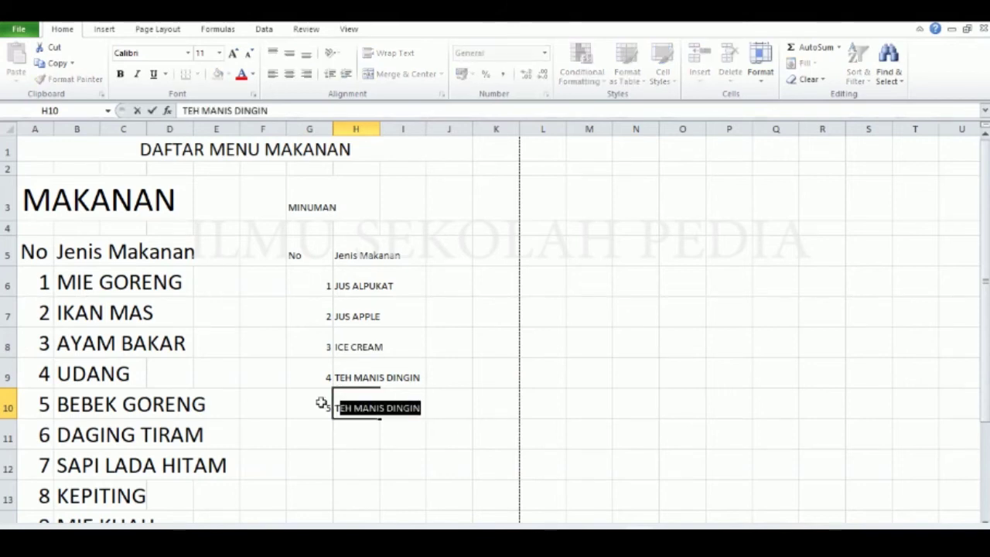
pyautogui.moveTo(384, 410); pyautogui.dragTo(424, 414)
pyautogui.write('PANAS')
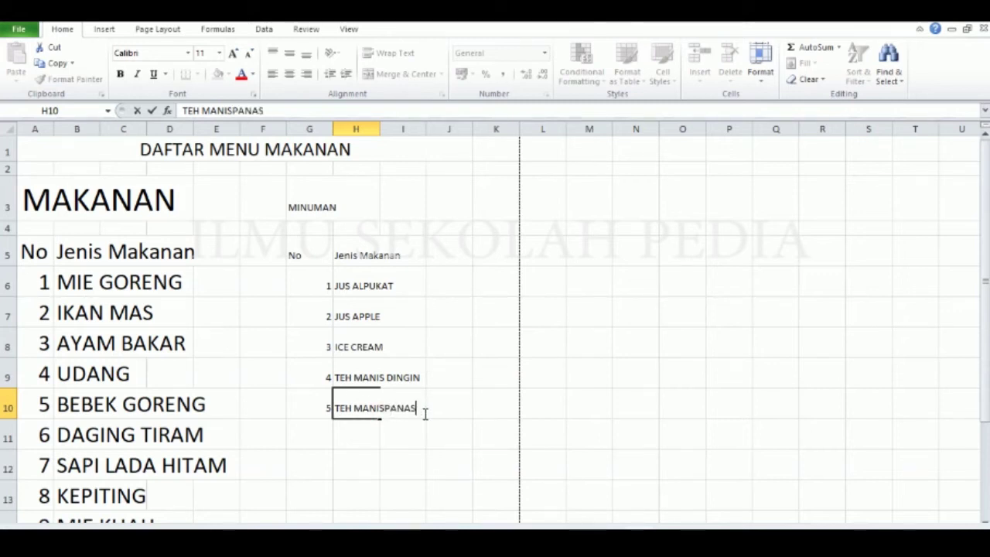
# Add drink 6, JERUK PERAS, in row 11 of the drinks list.
pyautogui.click(314, 438)
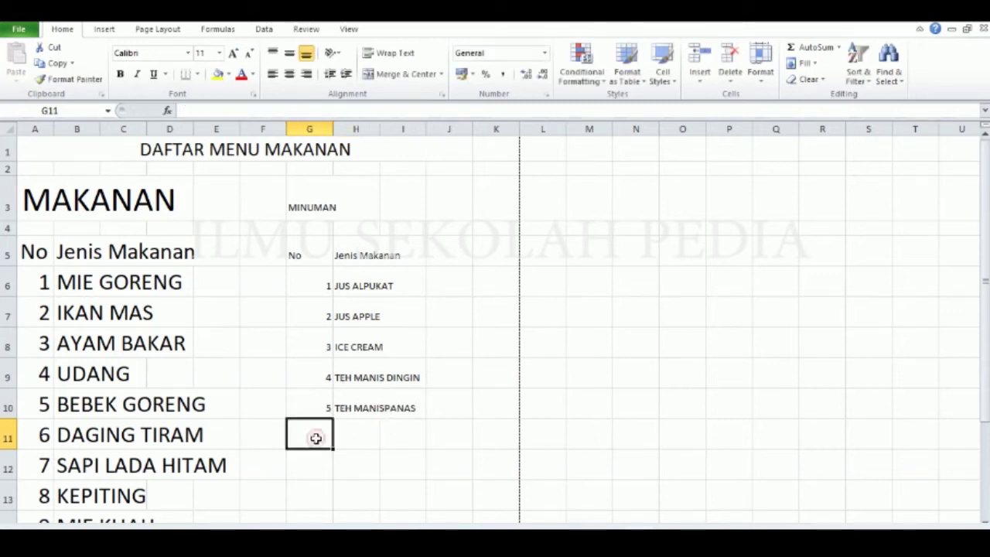
pyautogui.write('6')
pyautogui.click(361, 437)
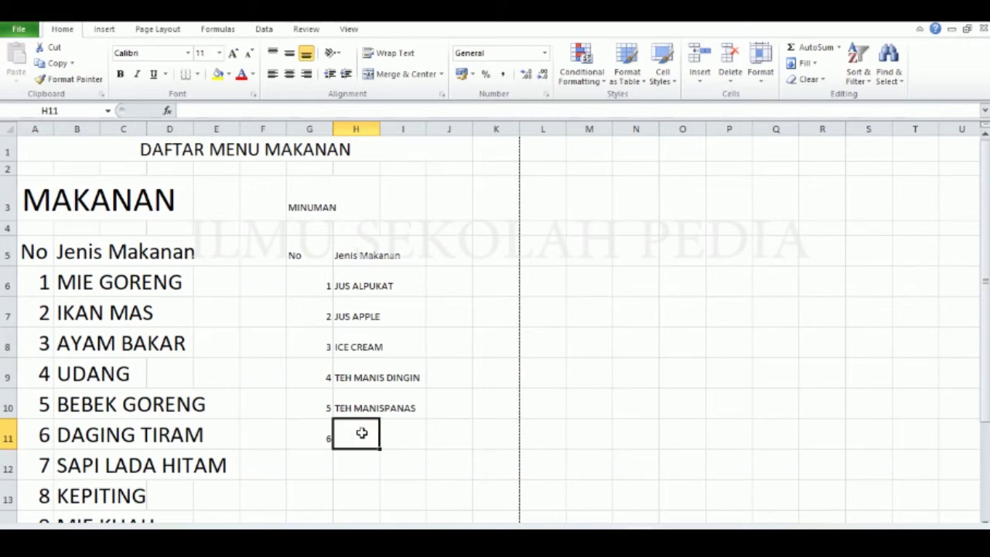
pyautogui.write('JE')
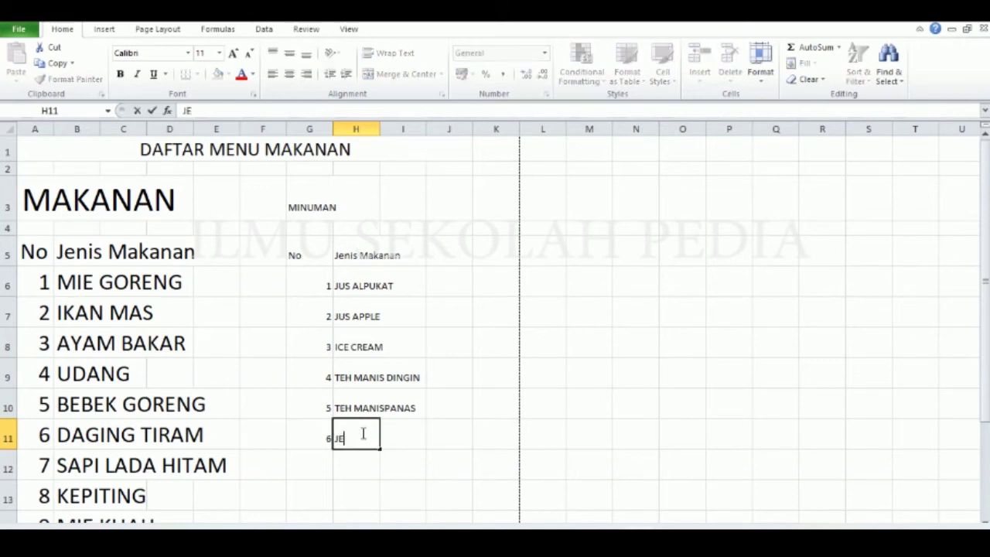
pyautogui.write('RUK PERAS')
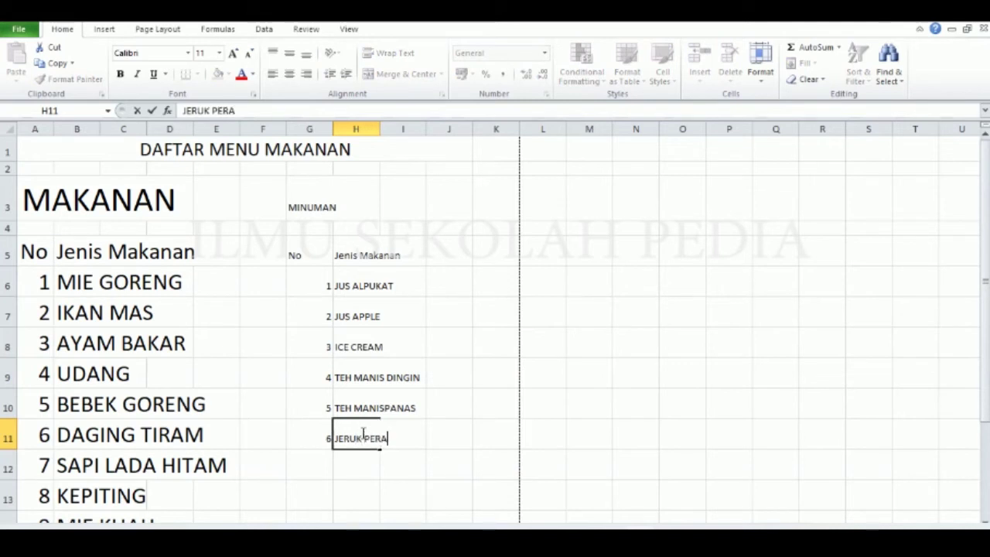
# Number the seventh drink row as 7 in G12 and try to enter TEH with a leading apostrophe in H12.
pyautogui.click(328, 458)
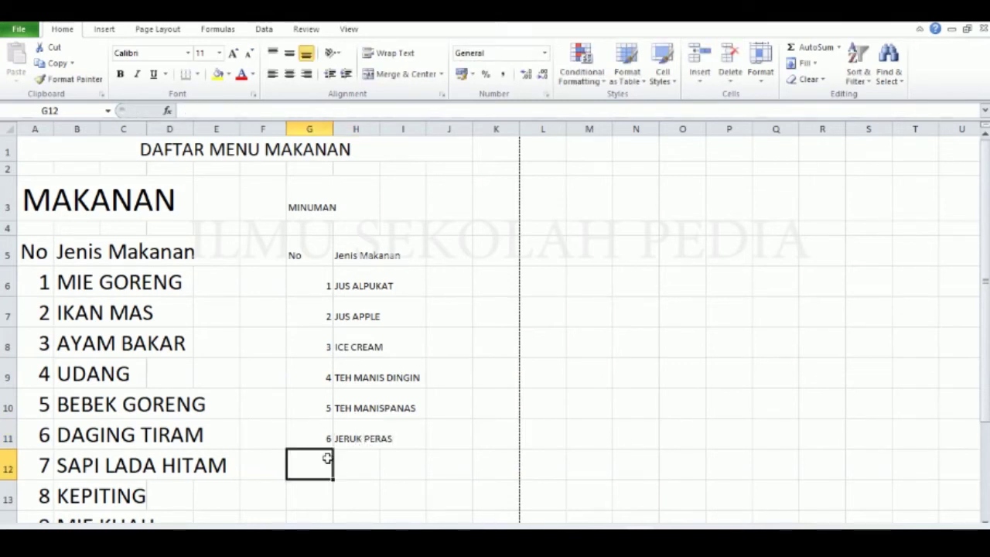
pyautogui.write('7')
pyautogui.click(361, 455)
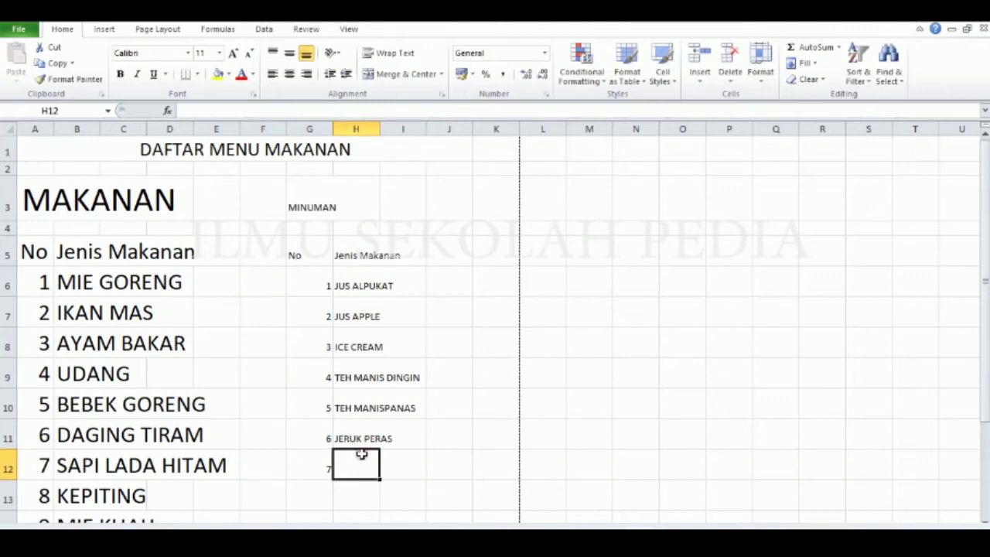
pyautogui.scroll(-1, 475, 427)
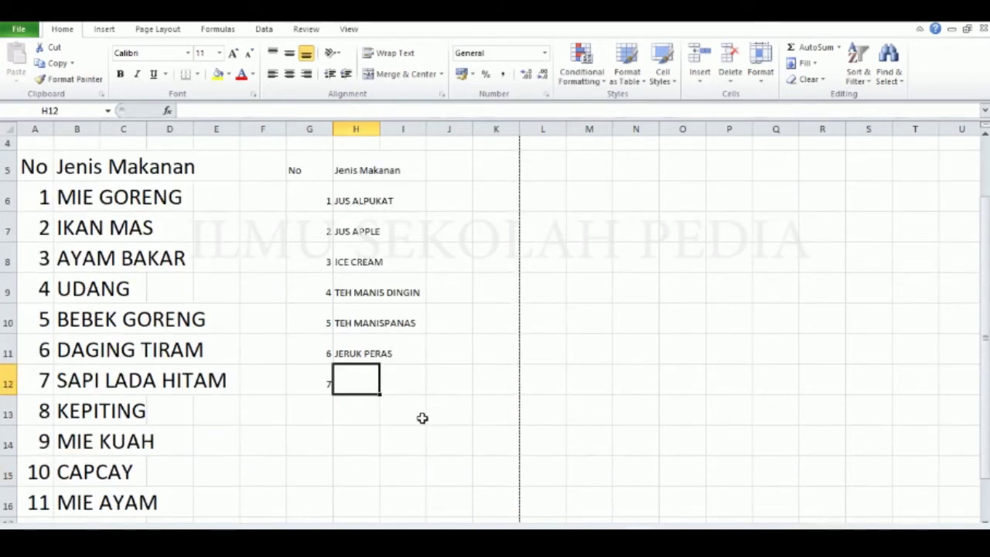
pyautogui.write('T')
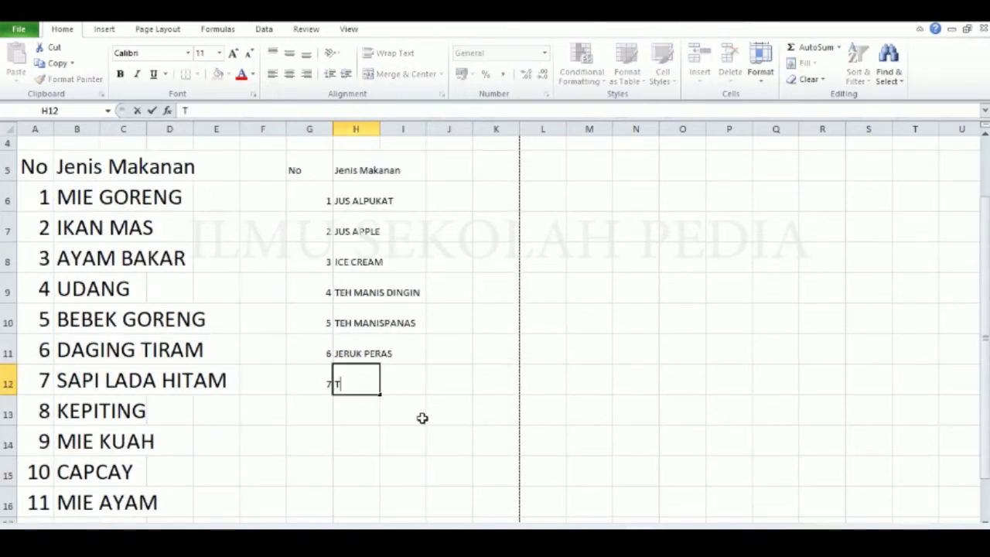
pyautogui.write('EH')
pyautogui.press('BackSpace')
pyautogui.press('BackSpace')
pyautogui.press('BackSpace')
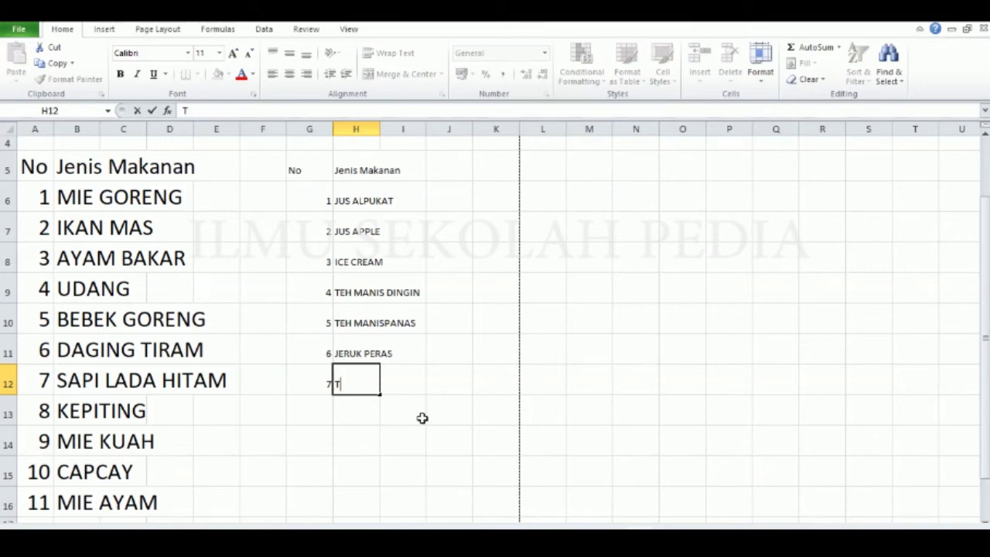
pyautogui.write("'THE")
pyautogui.press('BackSpace')
pyautogui.press('BackSpace')
pyautogui.write('EH')
pyautogui.press('Return')
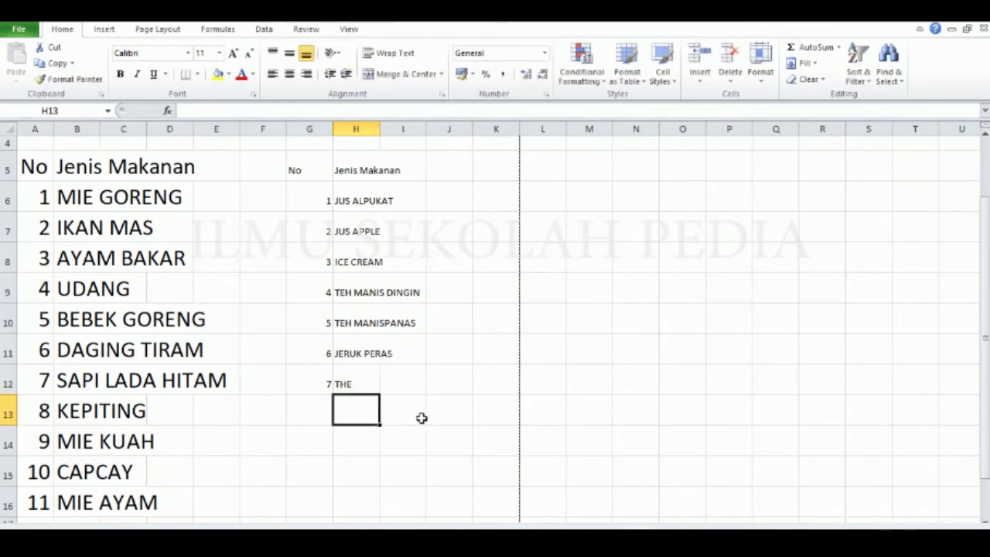
# Replace the word THE in H12 with TEHTAWAR, keeping the leading apostrophe.
pyautogui.doubleClick(360, 387)
pyautogui.moveTo(358, 383); pyautogui.dragTo(329, 387)
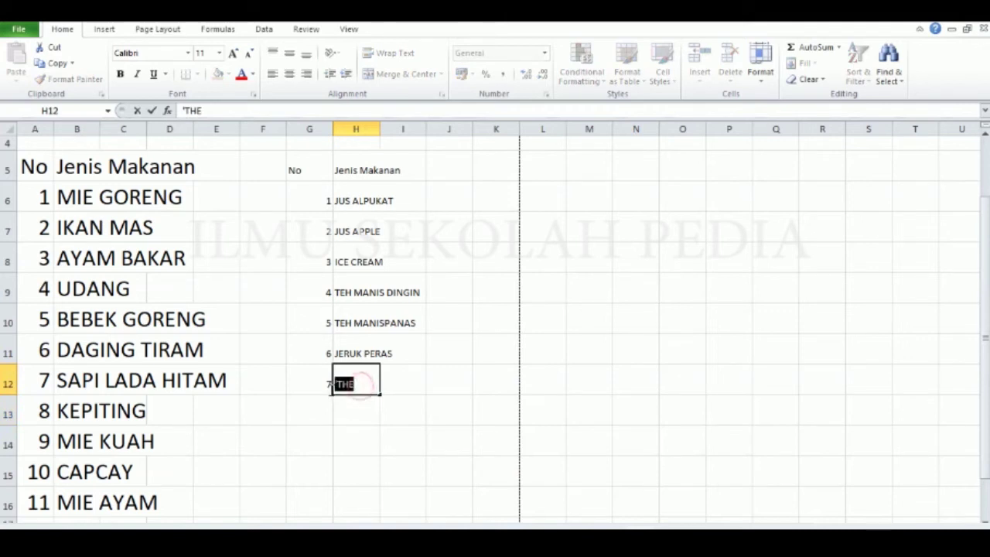
pyautogui.press('BackSpace')
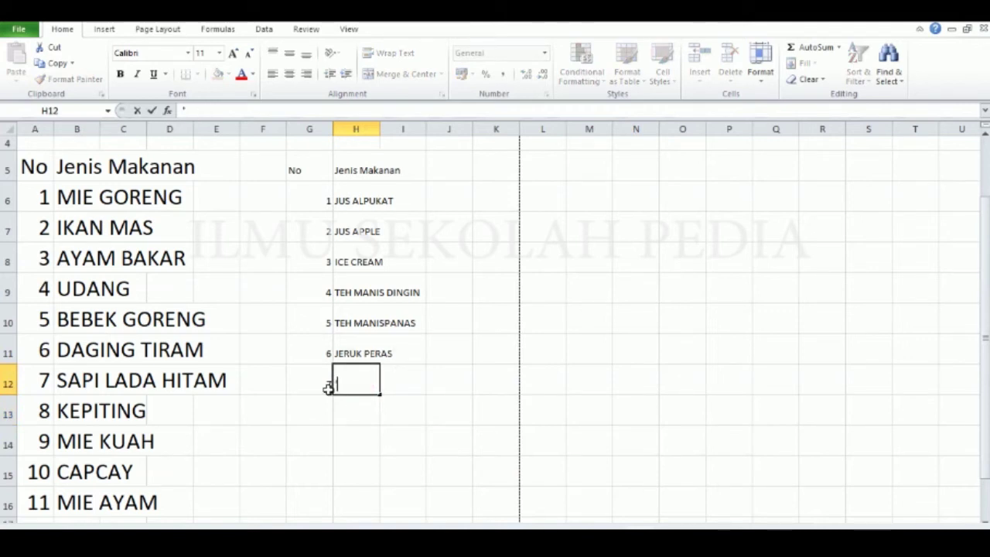
pyautogui.write('TEHTAWAR')
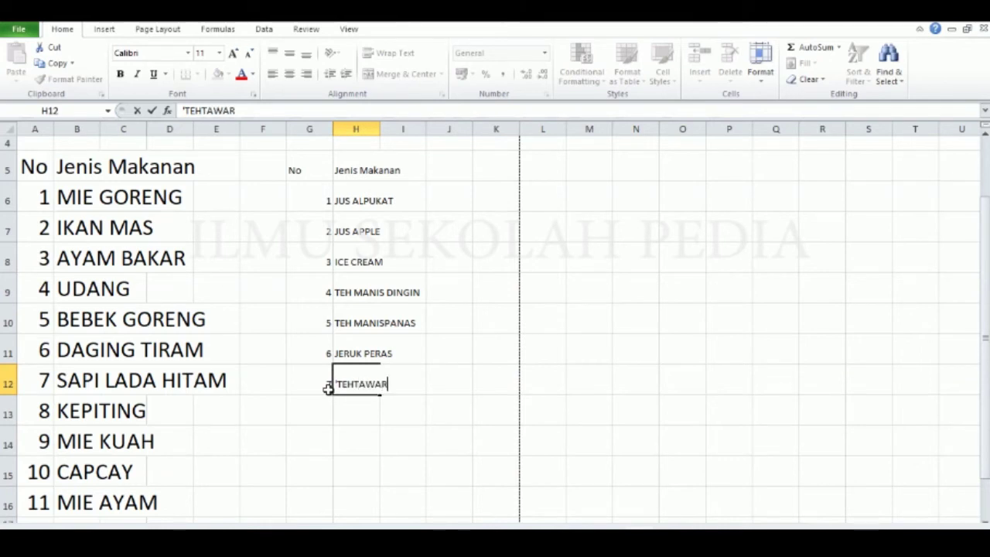
pyautogui.press('Return')
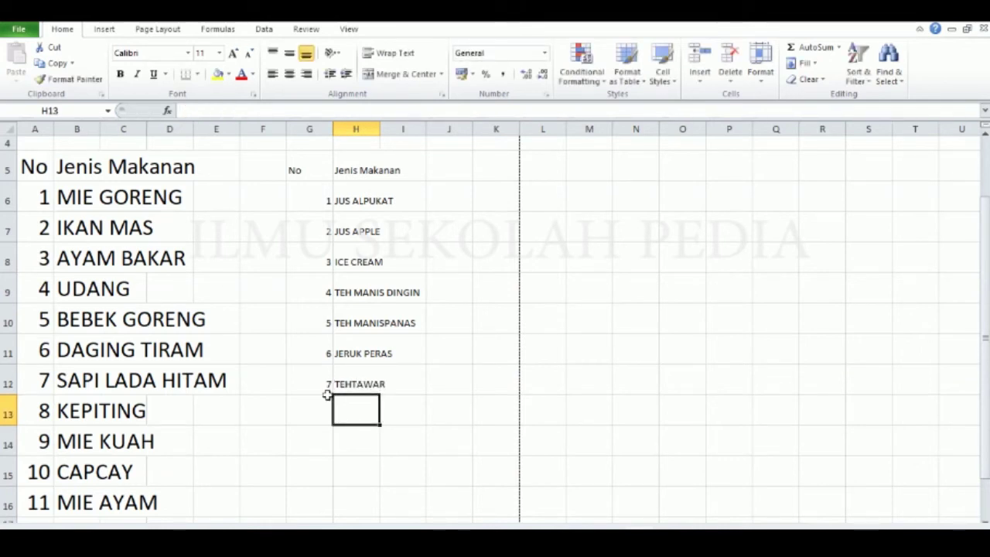
# Number the eighth drink row as 8 in G13.
pyautogui.click(324, 399)
pyautogui.write('7')
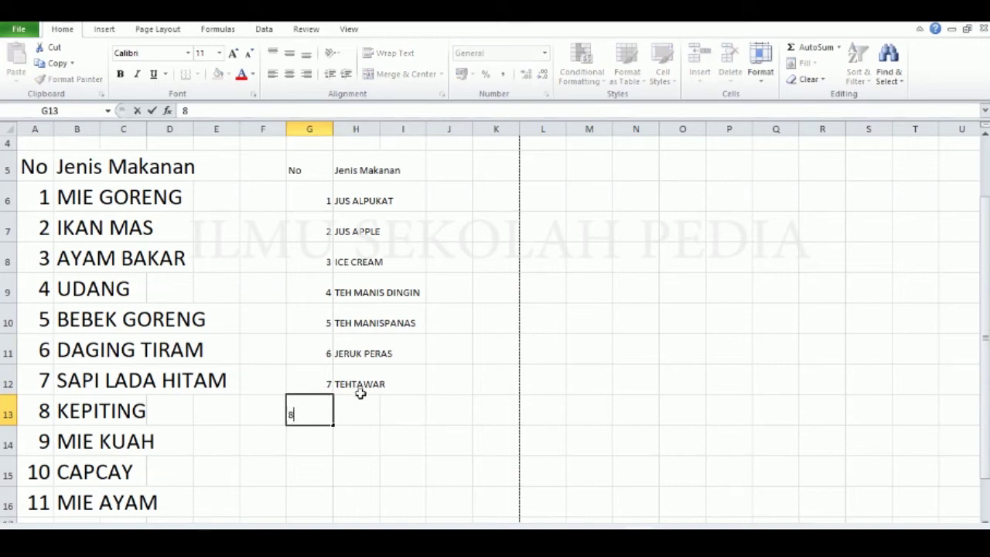
pyautogui.click(360, 410)
# Try to retype the TEH part of the drink name TEHTAWAR in H12.
pyautogui.doubleClick(352, 384)
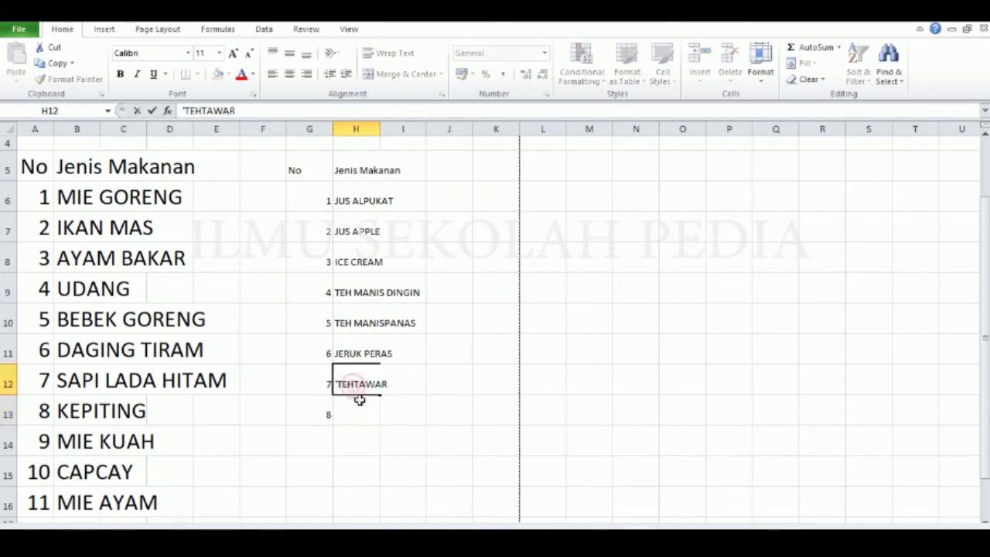
pyautogui.press('BackSpace')
pyautogui.press('BackSpace')
pyautogui.write('HE')
pyautogui.press('BackSpace')
pyautogui.press('BackSpace')
pyautogui.press('BackSpace')
pyautogui.write('EH')
pyautogui.press('BackSpace')
pyautogui.press('BackSpace')
pyautogui.press('BackSpace')
pyautogui.press('BackSpace')
pyautogui.write('TEH')
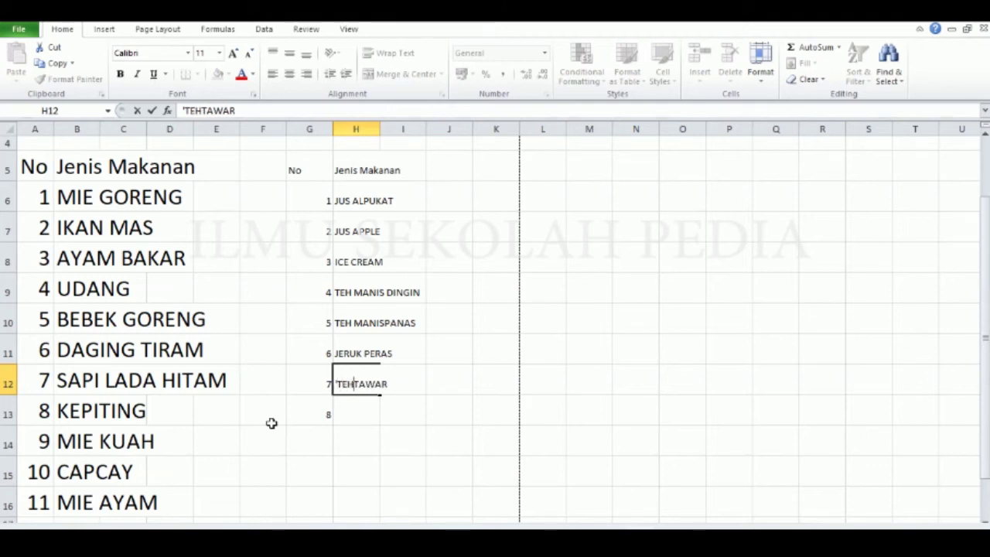
pyautogui.press('Return')
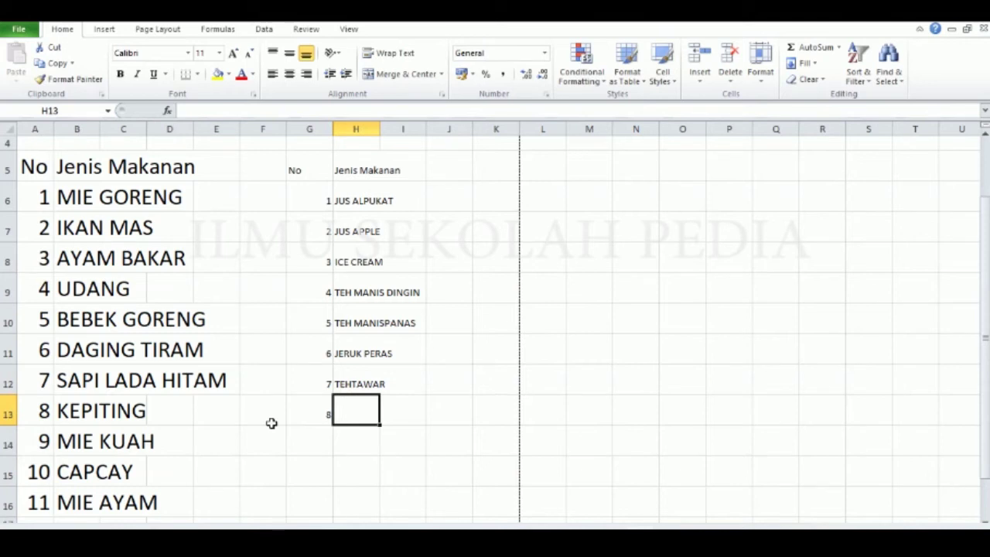
# Enter JUS BUAH as the eighth drink's name in H13, correcting the misspelled second word.
pyautogui.write('JUS BAUH')
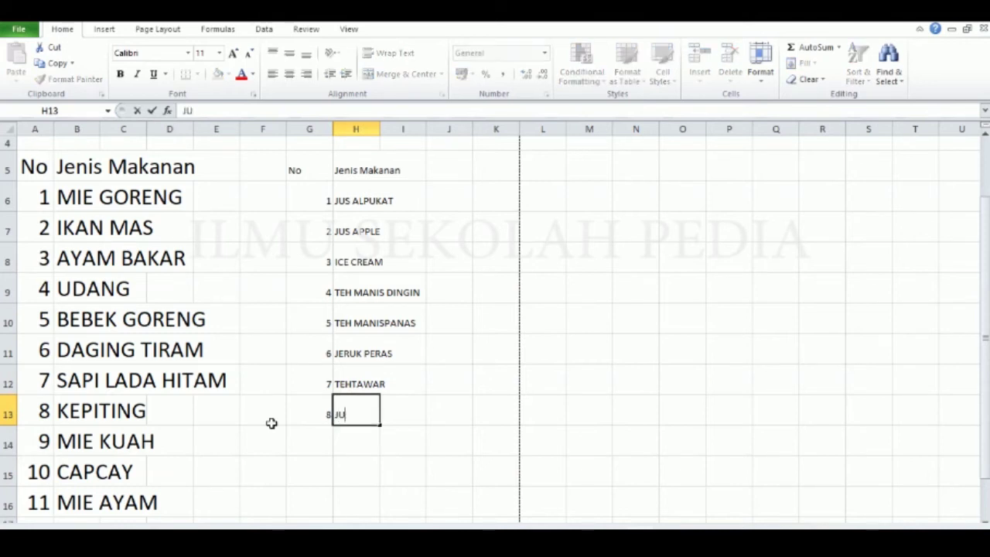
pyautogui.press('BackSpace')
pyautogui.press('BackSpace')
pyautogui.press('BackSpace')
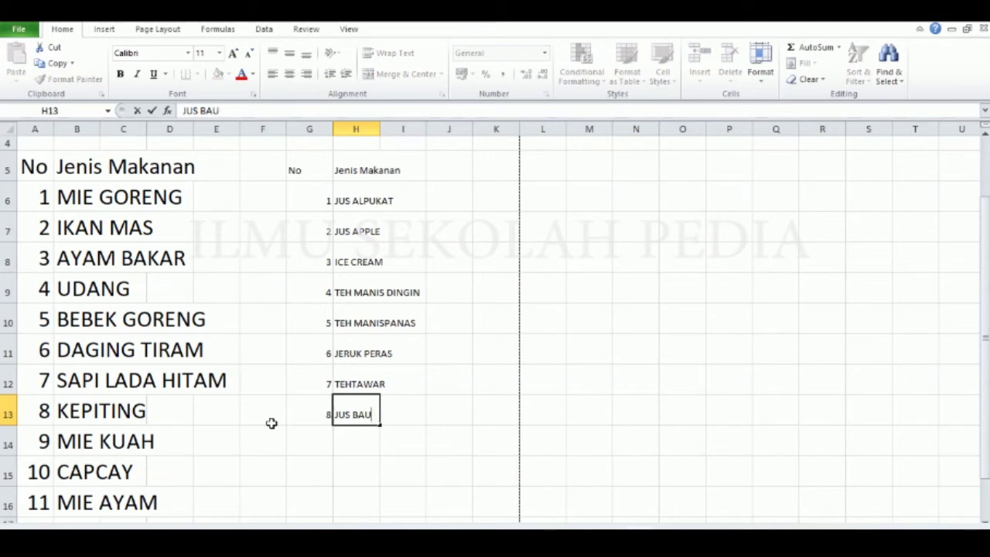
pyautogui.write('UAH')
pyautogui.press('Return')
# Add drink 9, JUS BUAH NAGA, in row 14 of the drinks list.
pyautogui.click(327, 437)
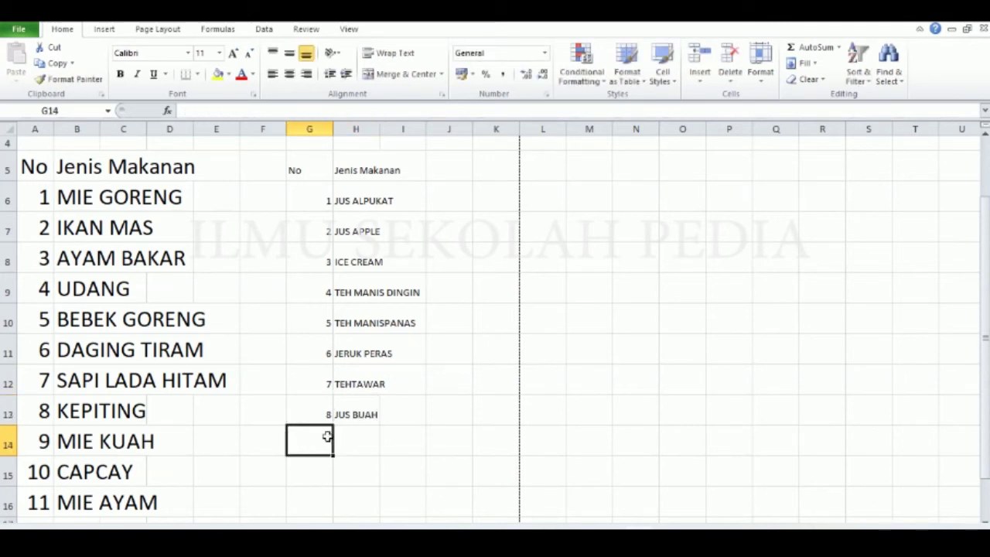
pyautogui.write('9')
pyautogui.click(351, 444)
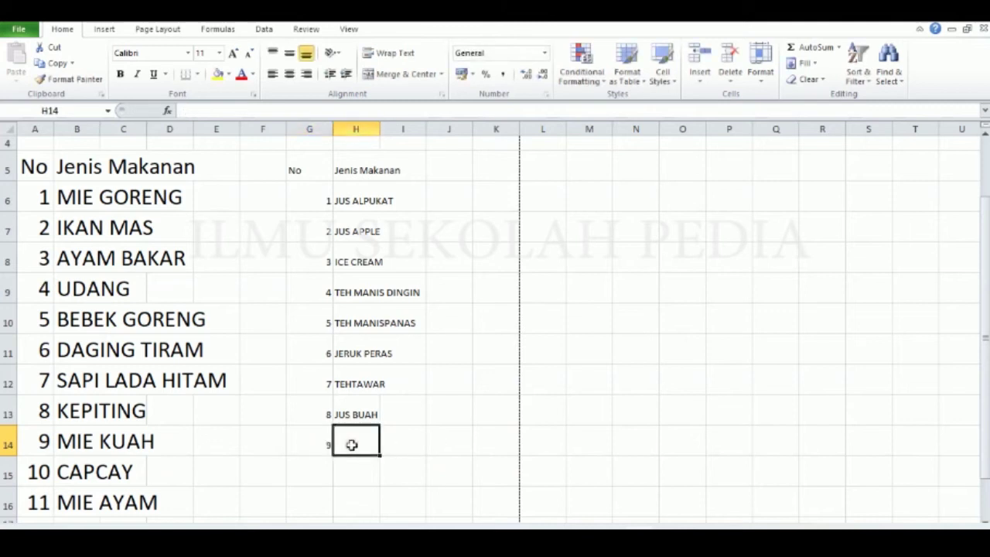
pyautogui.write('JU')
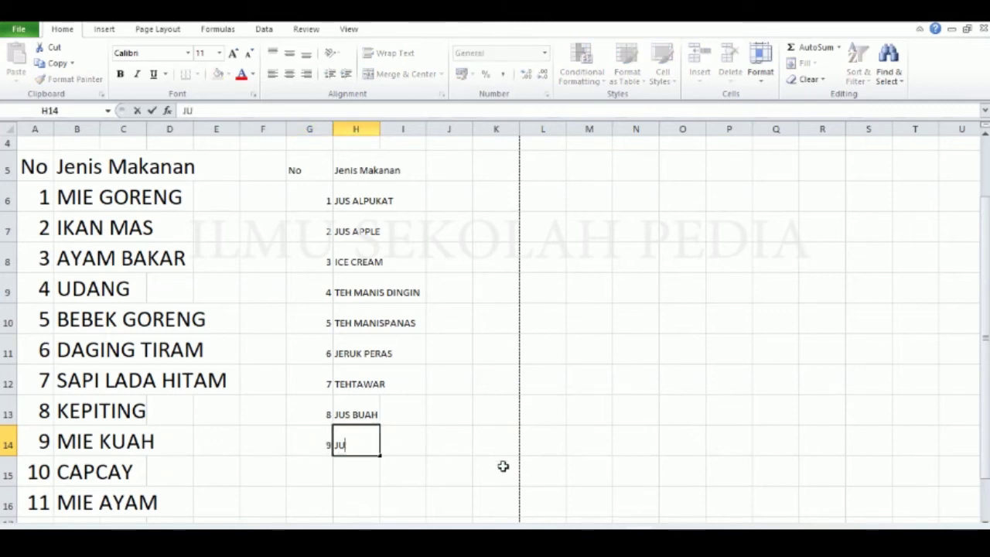
pyautogui.write('S BU')
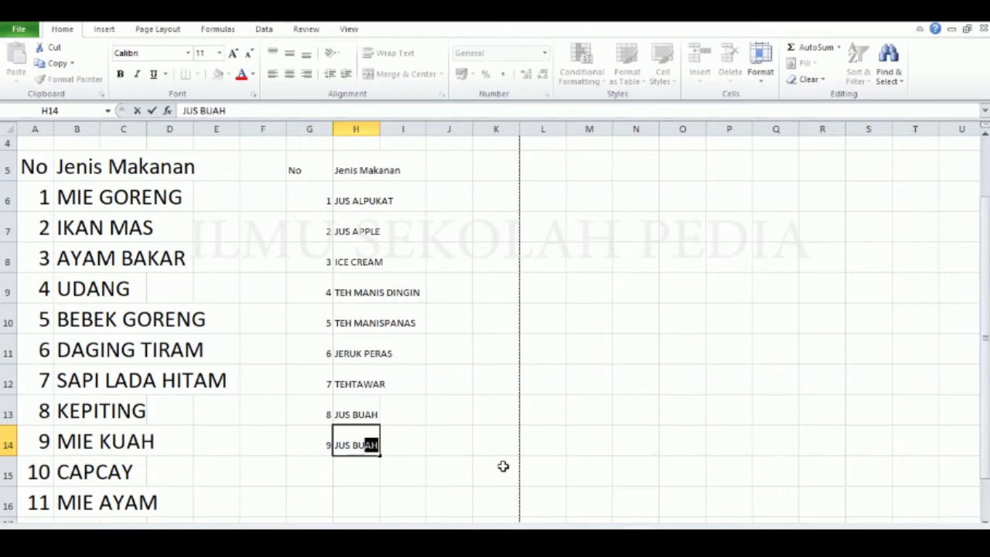
pyautogui.write('AH NAGA')
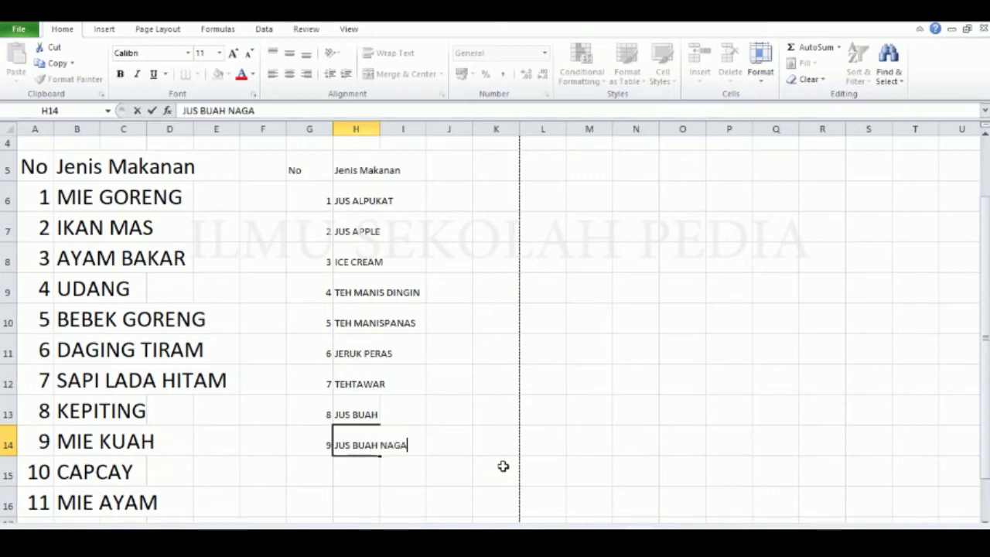
pyautogui.press('Return')
# Add drink 10, JUS SIRSAK, in row 15 of the drinks list.
pyautogui.click(312, 468)
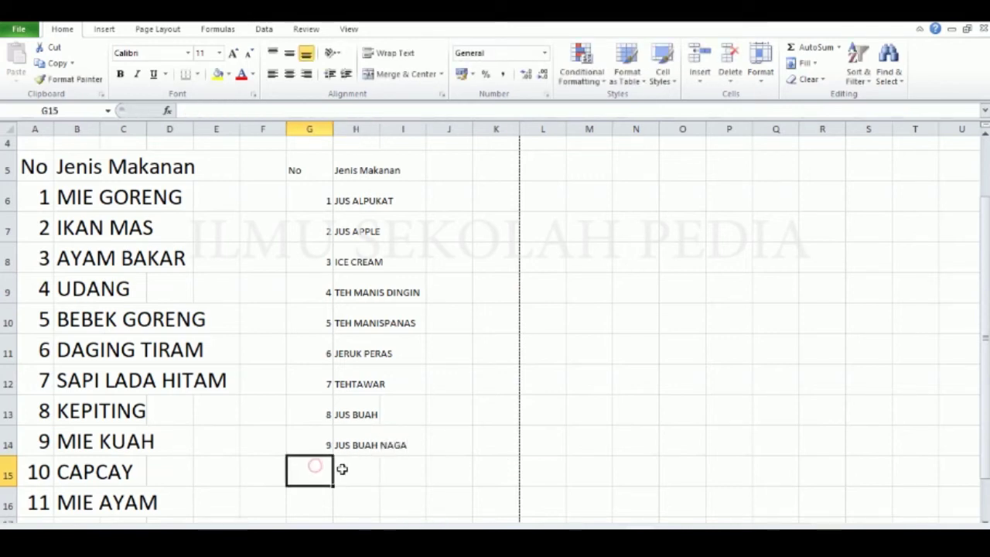
pyautogui.write('10')
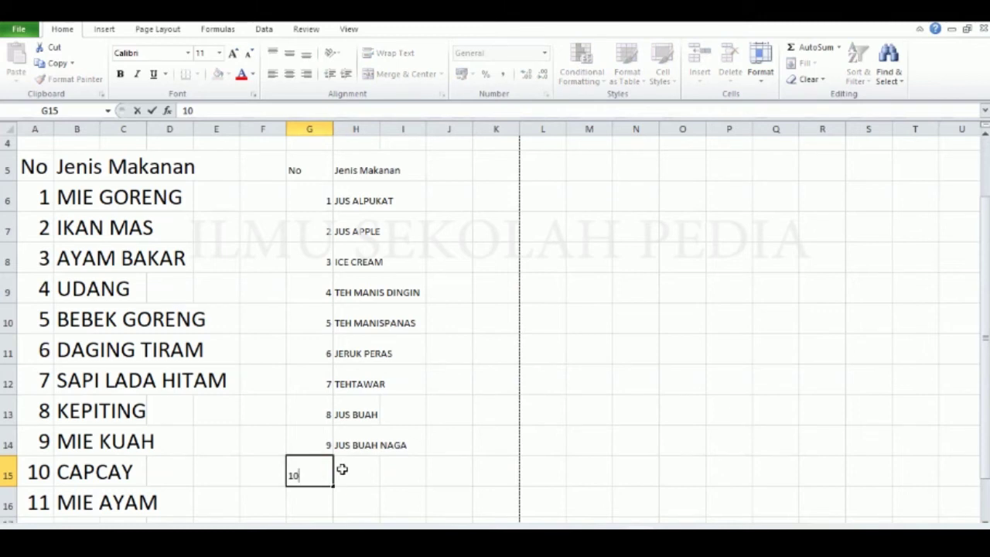
pyautogui.click(342, 469)
pyautogui.write('JUS SI')
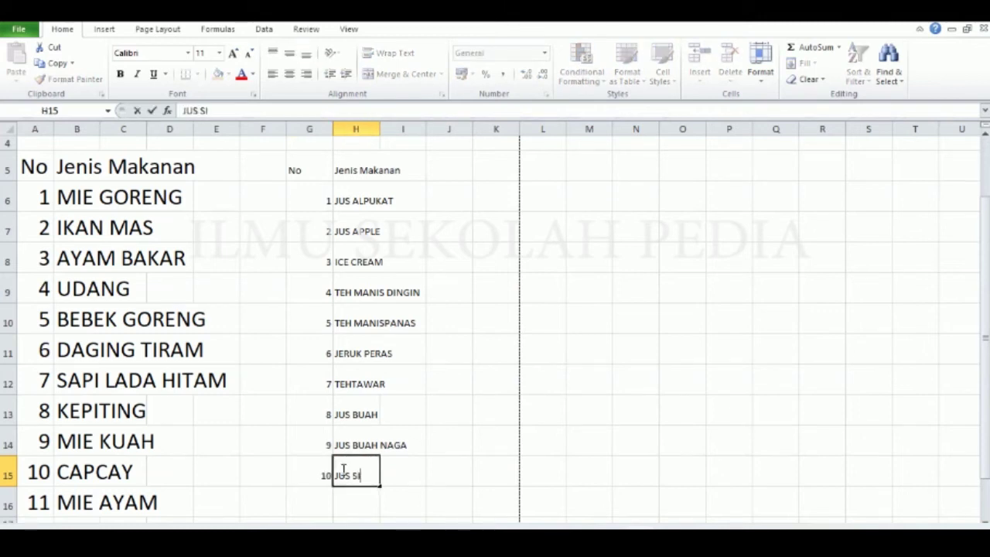
pyautogui.write('RSAK')
pyautogui.press('Return')
pyautogui.click(300, 249)
pyautogui.click(132, 195)
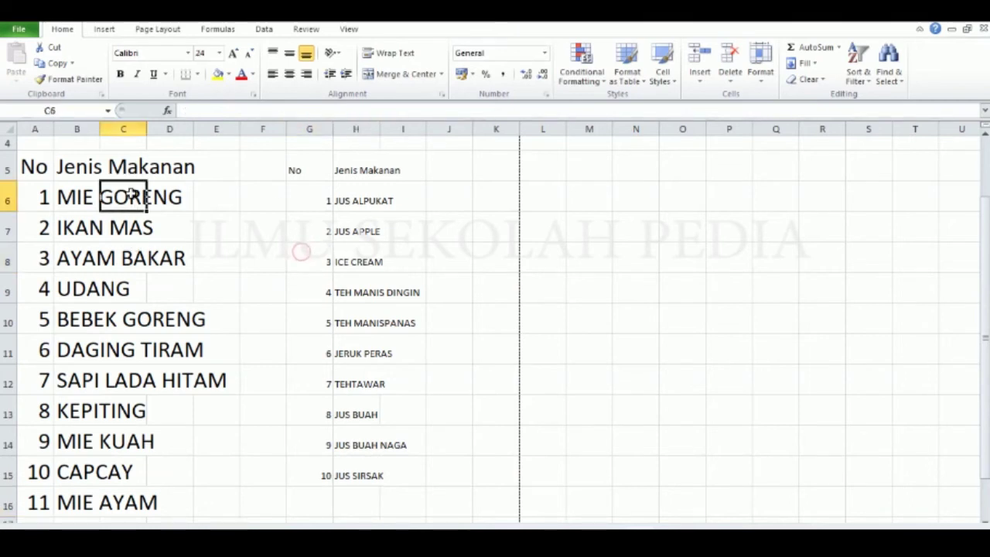
# Narrow column G and set the drinks table in G5:I15 to font size 24.
pyautogui.click(323, 222)
pyautogui.moveTo(333, 141); pyautogui.dragTo(319, 139)
pyautogui.click(339, 218)
pyautogui.moveTo(310, 174); pyautogui.dragTo(384, 469)
pyautogui.click(219, 53)
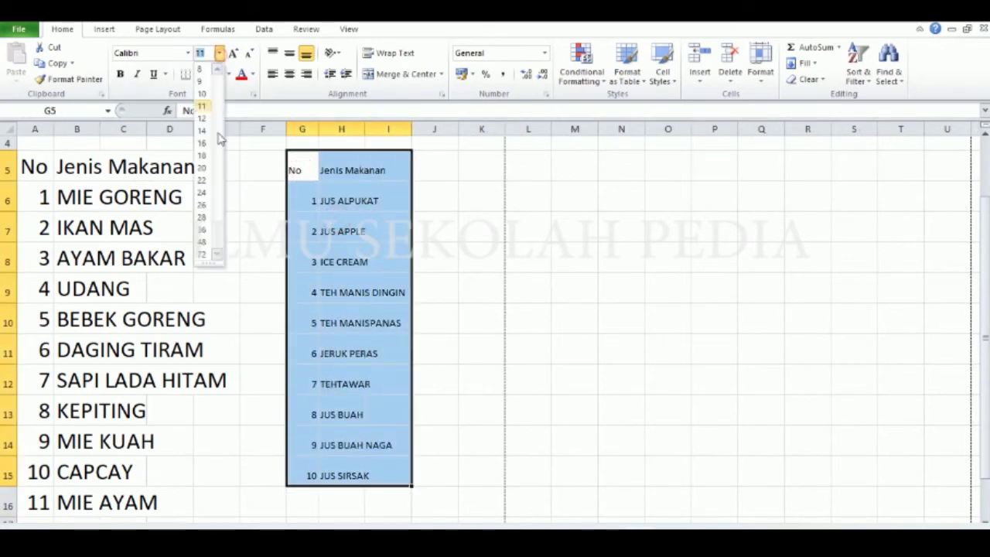
pyautogui.click(204, 191)
pyautogui.scroll(-6, 322, 402)
pyautogui.scroll(4, 194, 319)
pyautogui.click(251, 399)
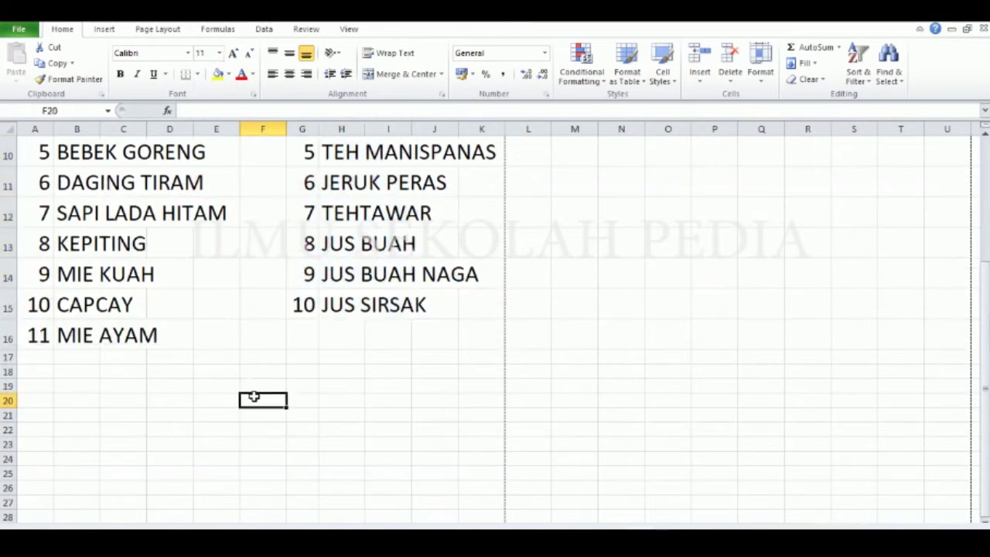
pyautogui.click(200, 415)
pyautogui.click(208, 382)
pyautogui.click(187, 399)
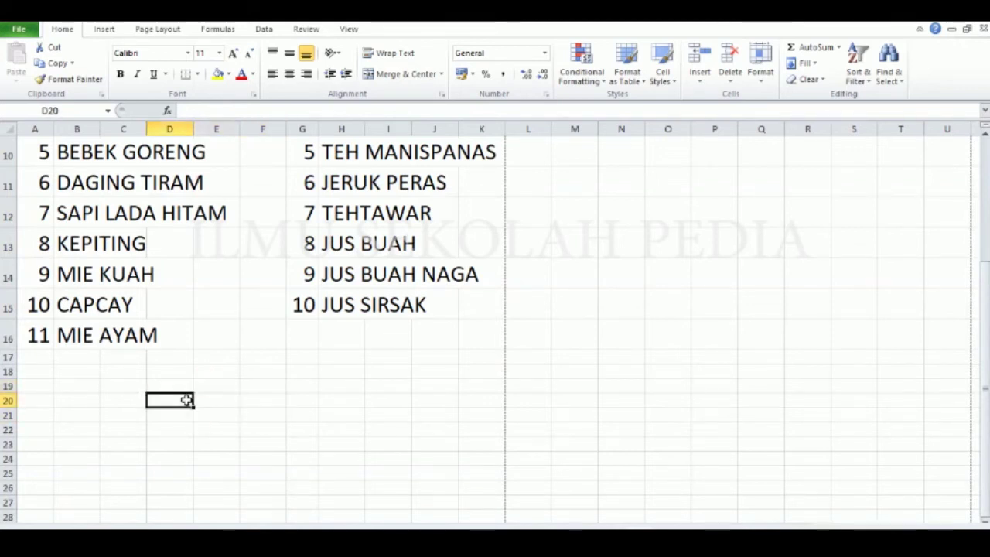
pyautogui.click(46, 398)
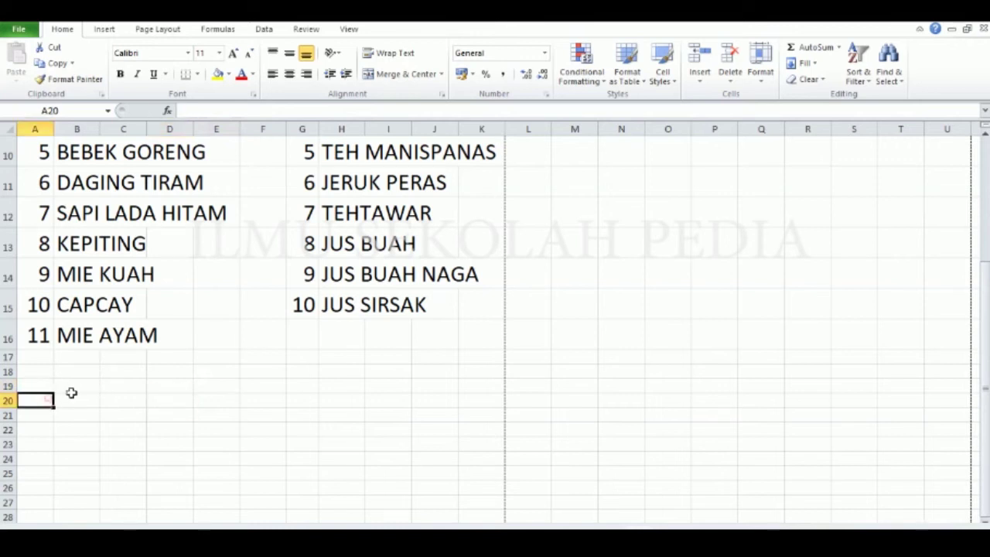
pyautogui.click(199, 391)
pyautogui.scroll(-1, 243, 408)
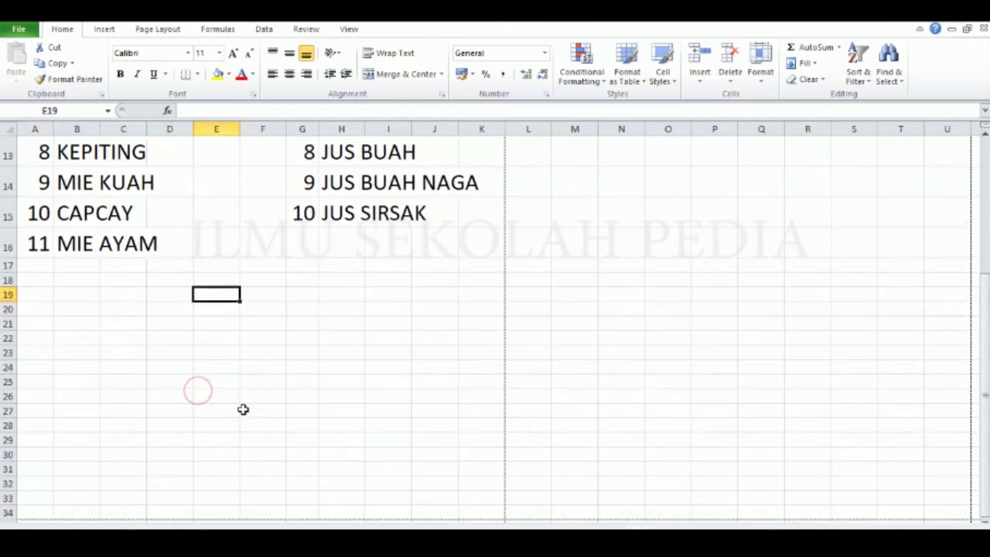
pyautogui.click(128, 308)
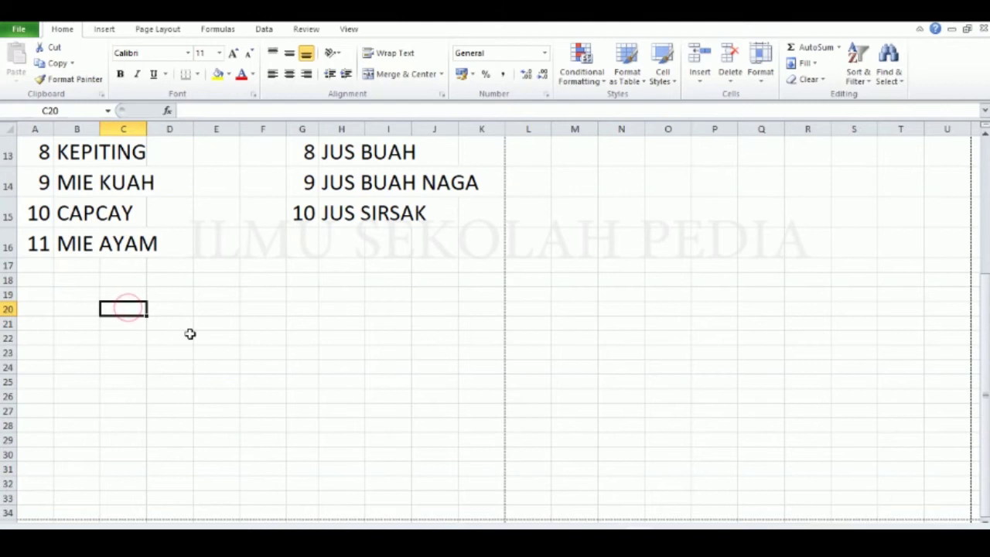
# Enter Desert as the title of a third table in D20, below the food and drinks lists.
pyautogui.click(168, 310)
pyautogui.write('1')
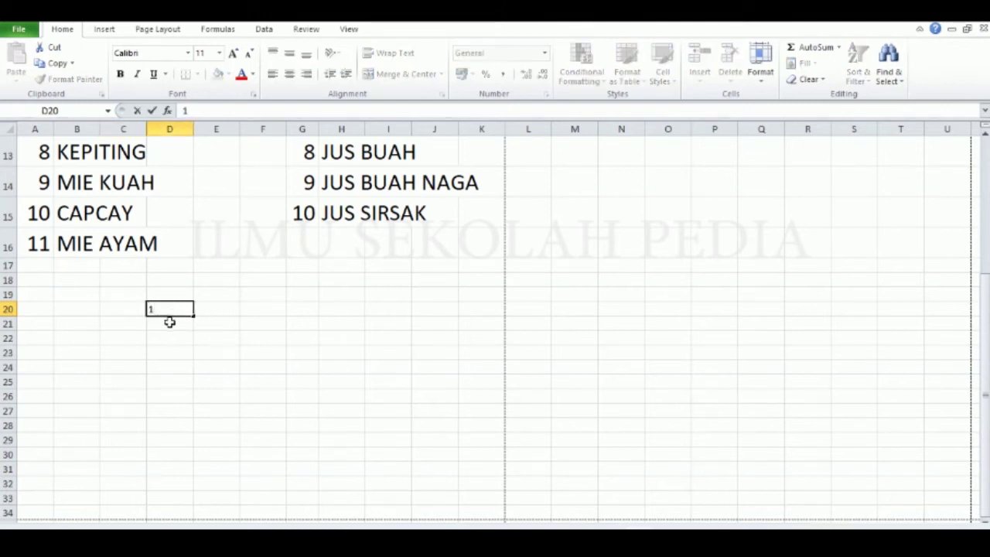
pyautogui.press('Escape')
pyautogui.write('deser')
pyautogui.press('BackSpace')
pyautogui.press('BackSpace')
pyautogui.press('BackSpace')
pyautogui.press('BackSpace')
pyautogui.press('BackSpace')
pyautogui.write('desert')
pyautogui.press('BackSpace')
pyautogui.press('BackSpace')
pyautogui.press('BackSpace')
pyautogui.press('BackSpace')
pyautogui.press('BackSpace')
pyautogui.press('BackSpace')
pyautogui.press('capslock')
pyautogui.write('Deser')
pyautogui.press('Return')
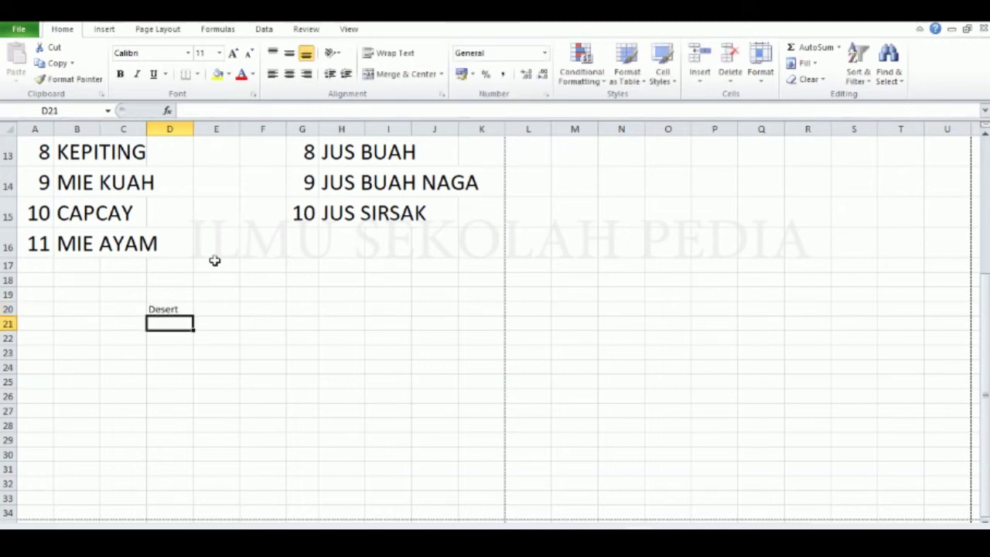
# Enter the dessert table headers No in D21 and Jenis Makanan in E21.
pyautogui.write('No')
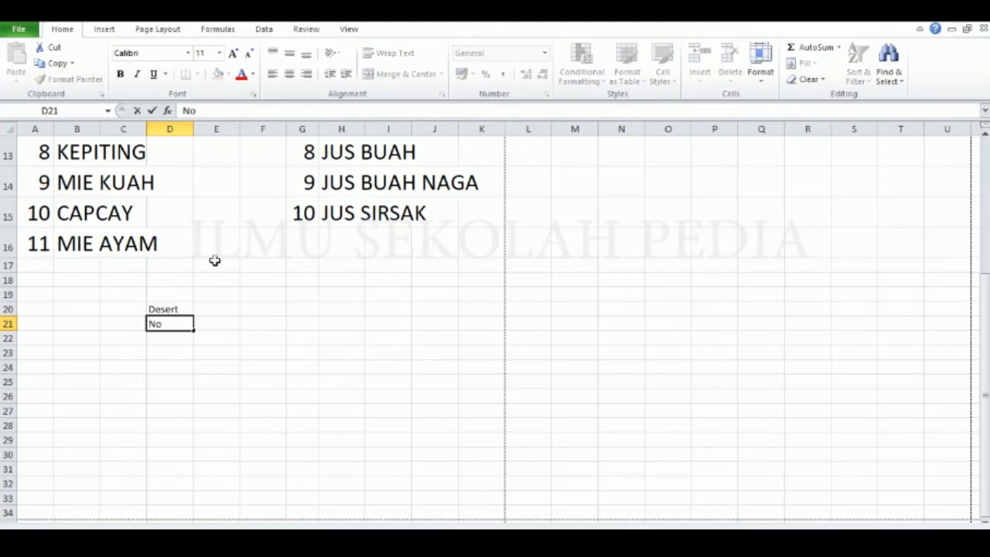
pyautogui.press('Tab')
pyautogui.write('Jenis Makanan')
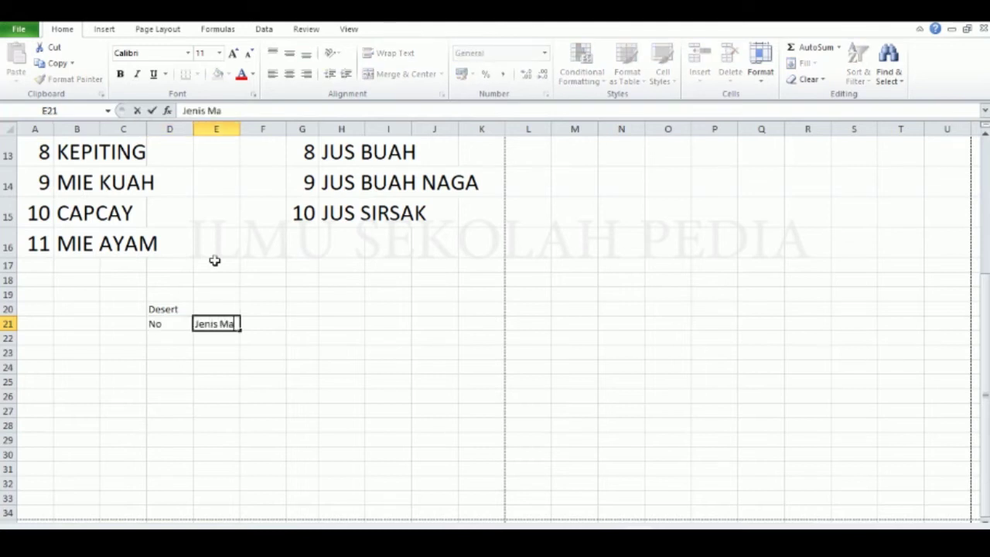
pyautogui.press('BackSpace')
pyautogui.press('BackSpace')
pyautogui.press('BackSpace')
pyautogui.write('nan')
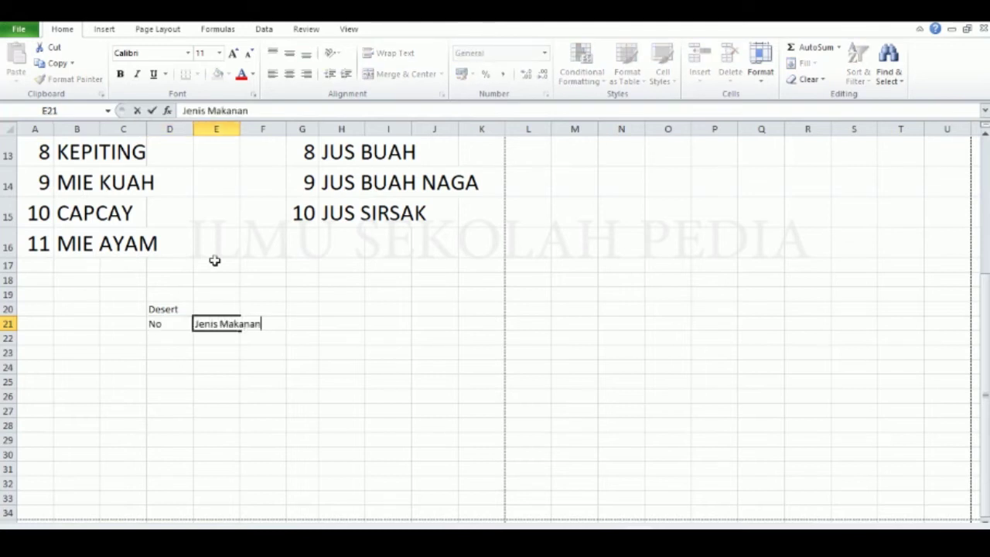
pyautogui.press('Return')
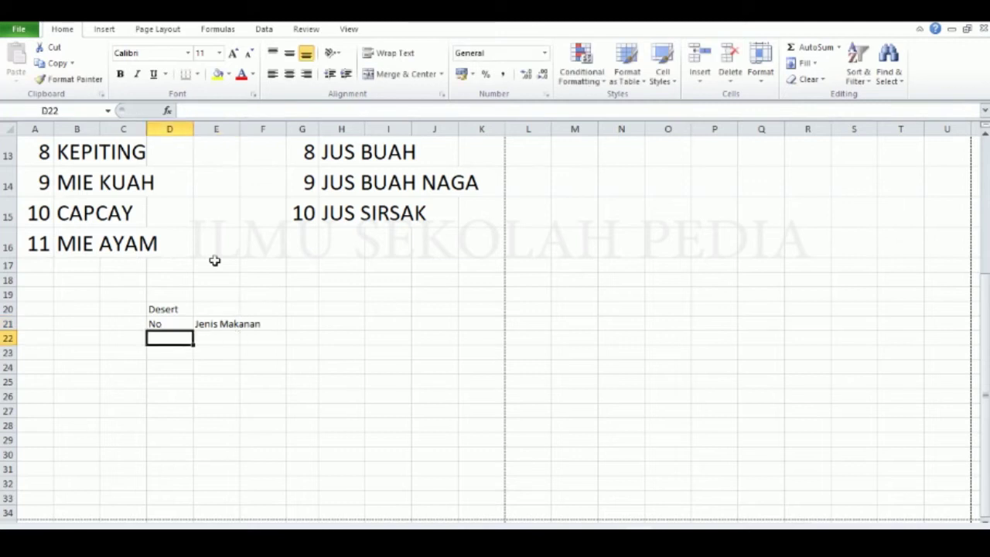
# Add dessert 1, Roti Goreng, in row 22 of the dessert table.
pyautogui.write('1')
pyautogui.press('Return')
pyautogui.press('Right')
pyautogui.press('Up')
pyautogui.write('R')
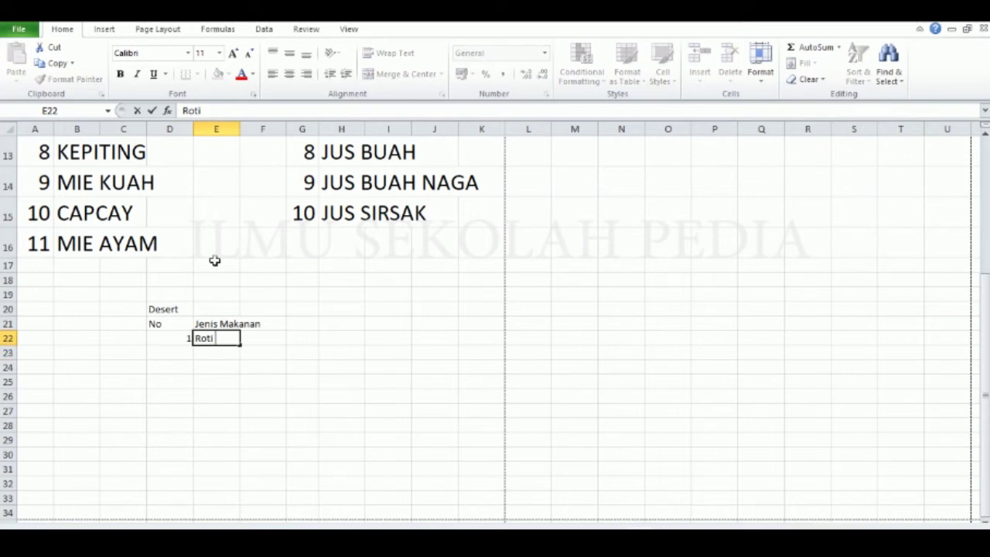
pyautogui.write('oti Goreng')
pyautogui.press('Return')
# Add dessert 2, Pisang Goreng, in row 23 of the dessert table.
pyautogui.press('Left')
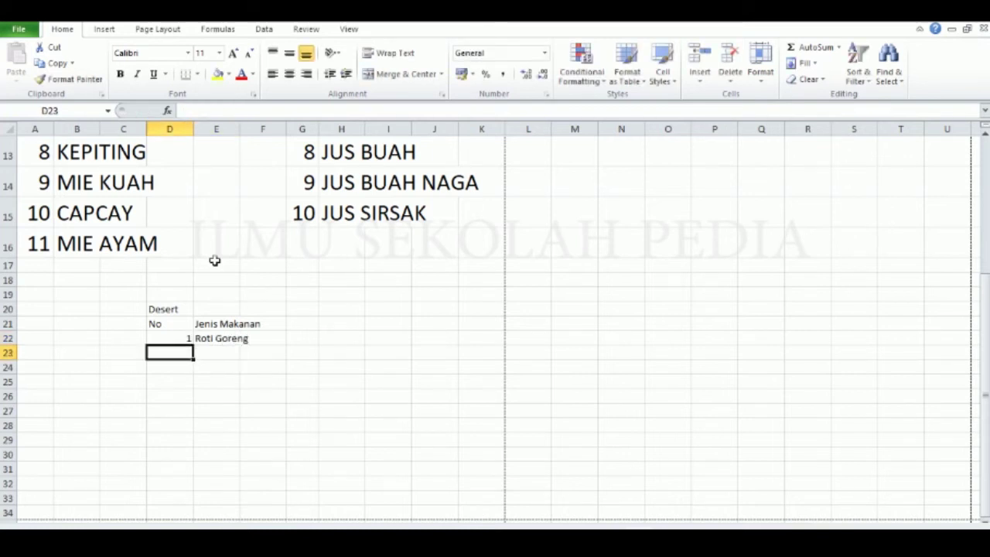
pyautogui.write('2')
pyautogui.press('Right')
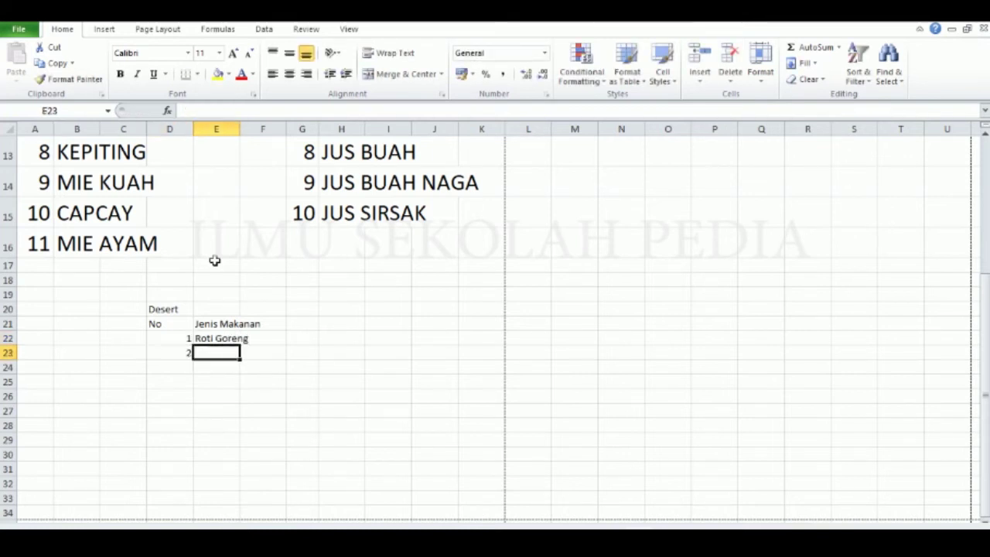
pyautogui.write('Pisang')
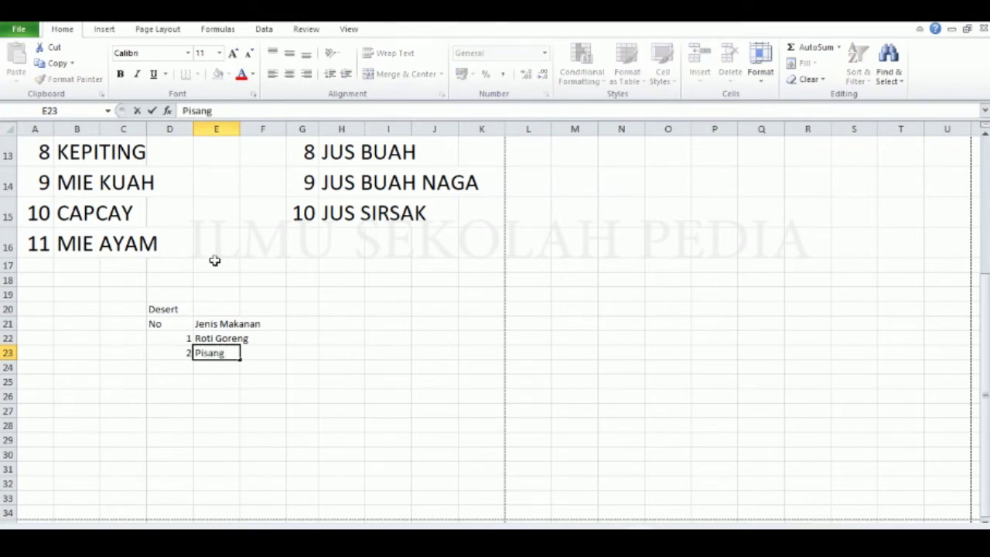
pyautogui.write(' Goreng')
pyautogui.press('Return')
# Add dessert 3, Tempe Goreng, in row 24 of the dessert table.
pyautogui.press('Left')
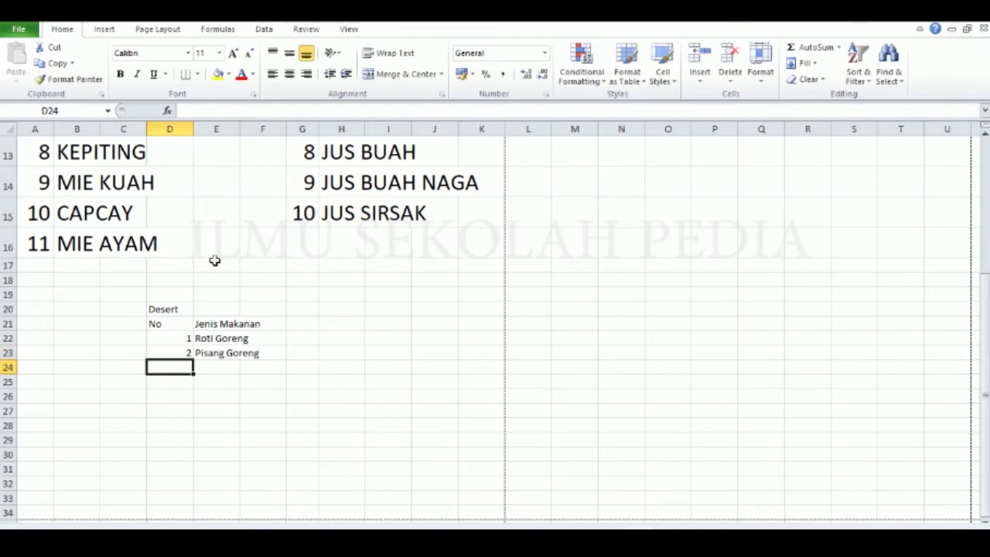
pyautogui.write('3')
pyautogui.press('Right')
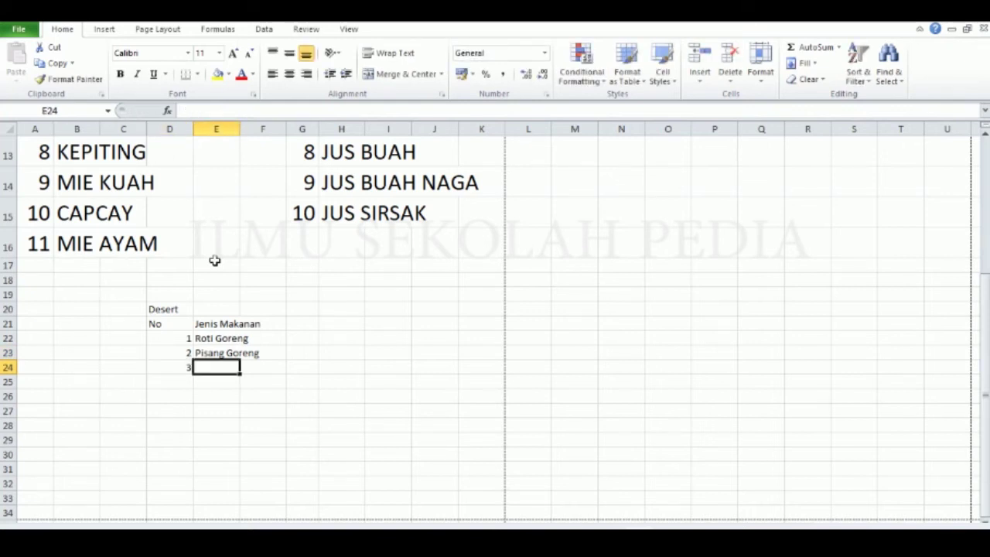
pyautogui.write('Tempe')
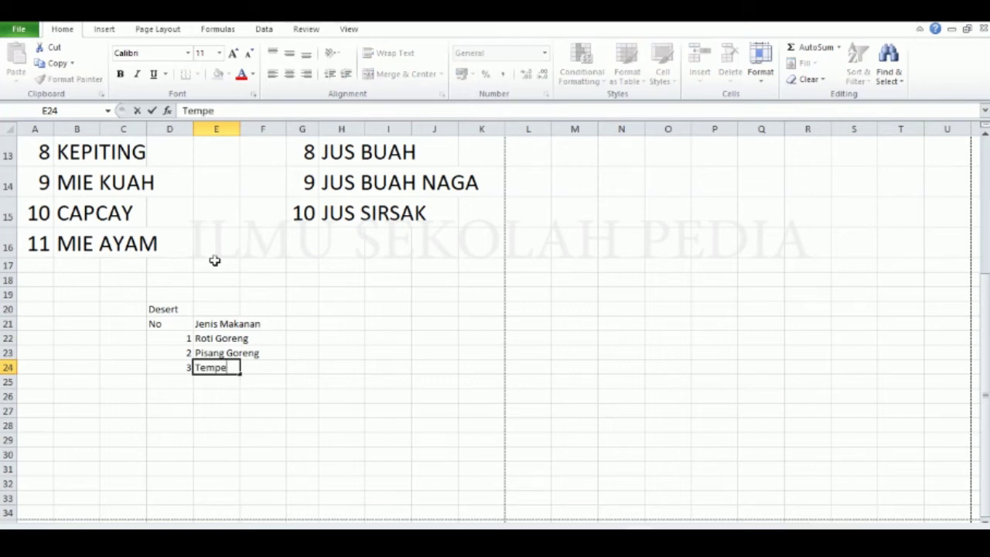
pyautogui.write(' Goreng')
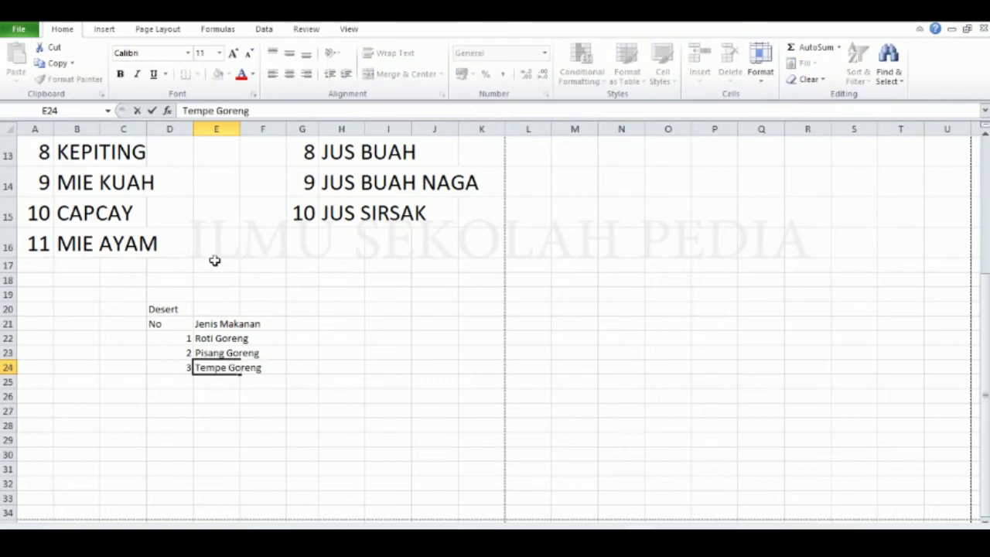
pyautogui.press('Return')
# Add dessert 4, Tahun Goreng, in row 25 of the dessert table.
pyautogui.write('4')
pyautogui.press('Tab')
pyautogui.write('Tahu')
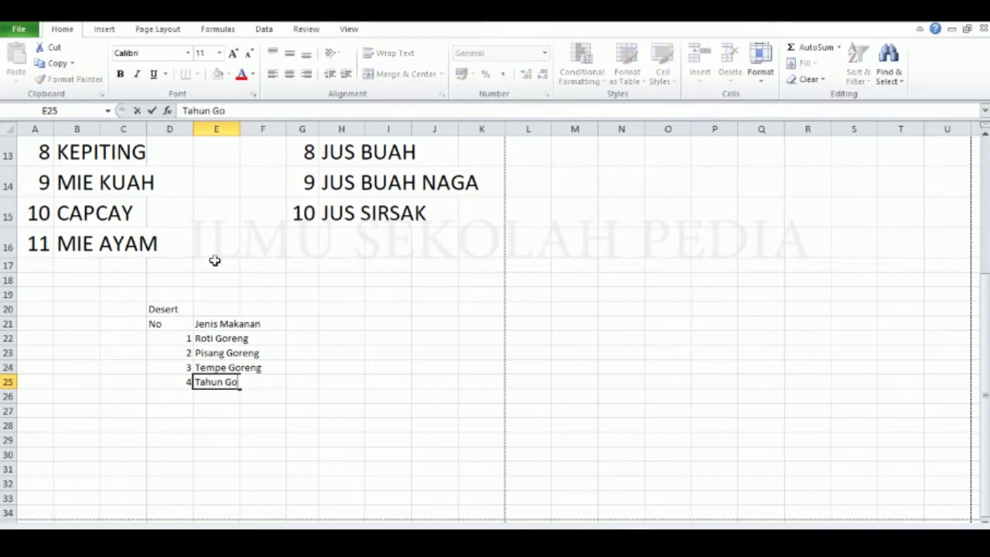
pyautogui.write('n Goreng')
pyautogui.click(222, 453)
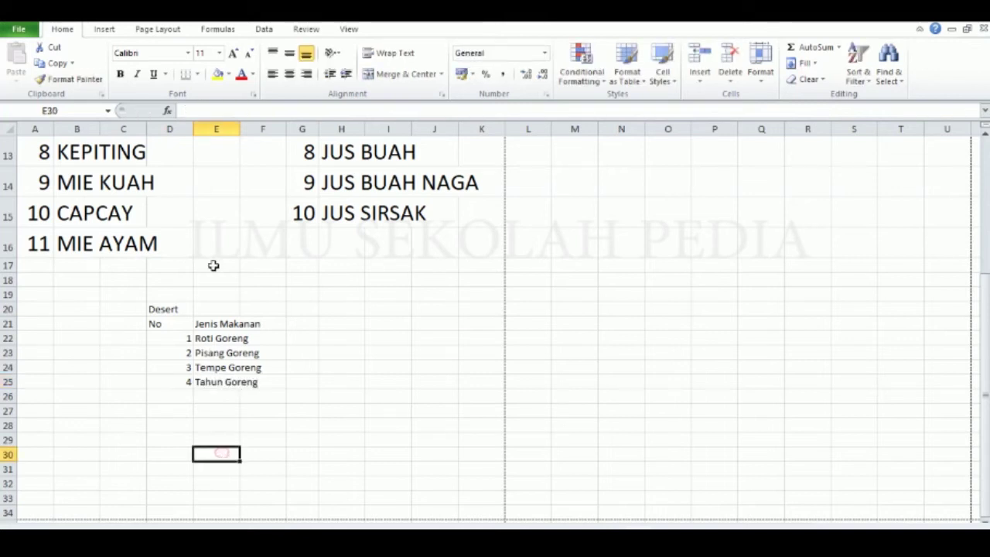
# Narrow column D to fit the numbers, and remove the Desert title from D20 and re-enter it in D19.
pyautogui.moveTo(192, 128); pyautogui.dragTo(165, 130)
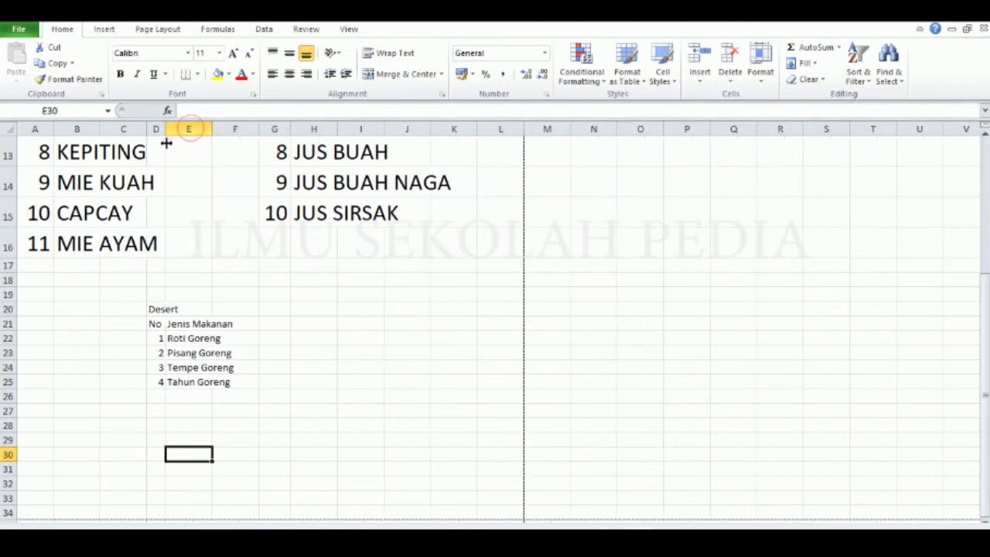
pyautogui.click(186, 310)
pyautogui.click(157, 308)
pyautogui.press('Delete')
pyautogui.click(155, 295)
pyautogui.write('Desert')
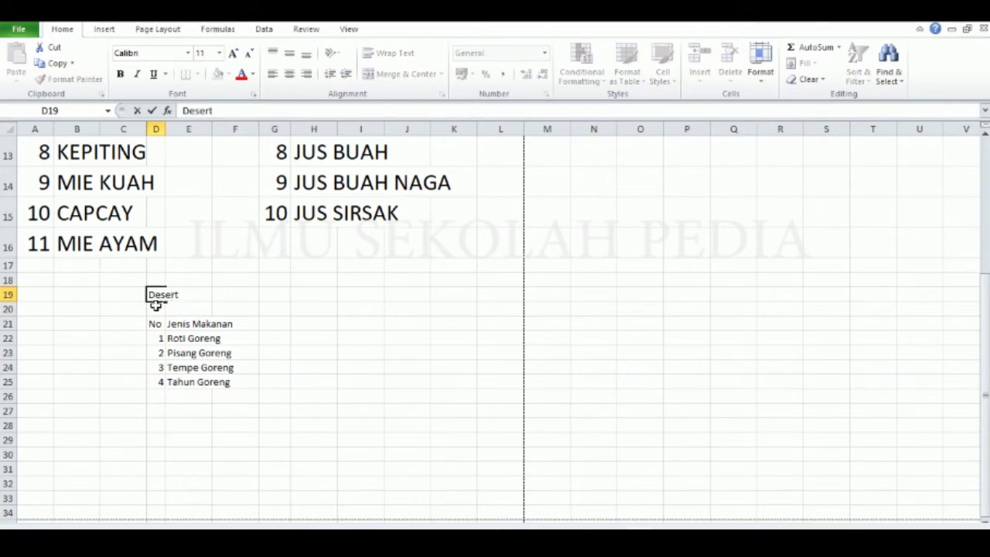
pyautogui.click(304, 379)
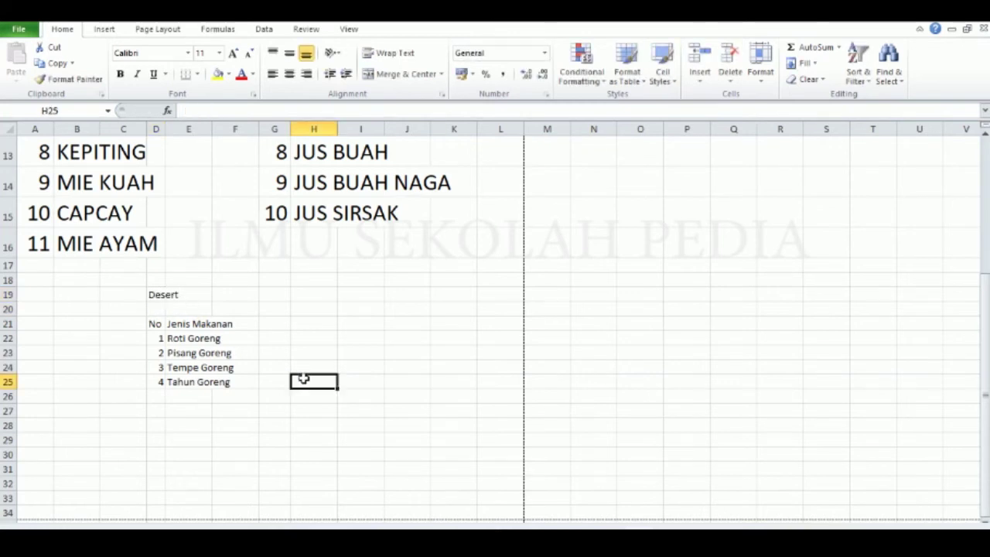
pyautogui.click(300, 370)
# Set the MINUMAN heading in G3 to font size 36.
pyautogui.scroll(4, 300, 363)
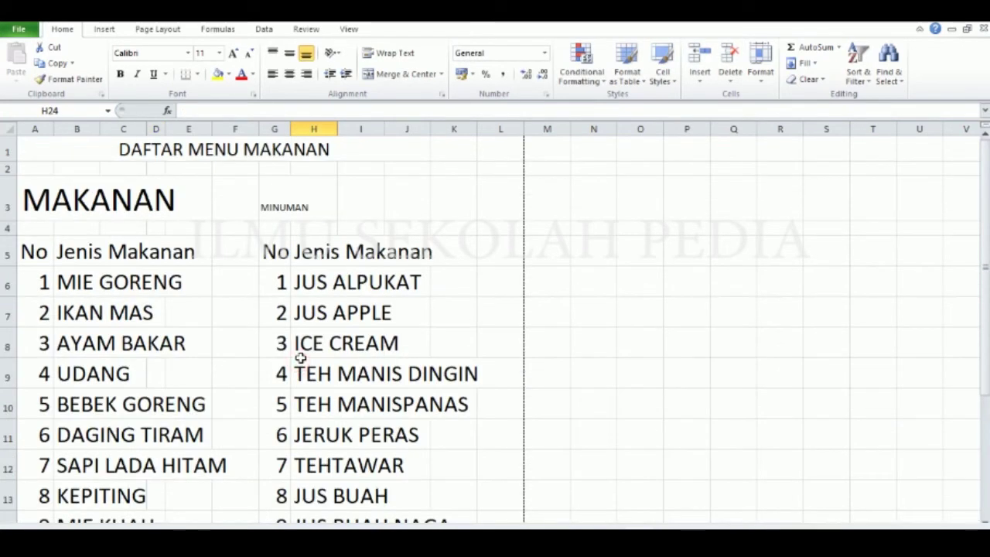
pyautogui.click(286, 209)
pyautogui.click(86, 198)
pyautogui.click(306, 200)
pyautogui.click(268, 186)
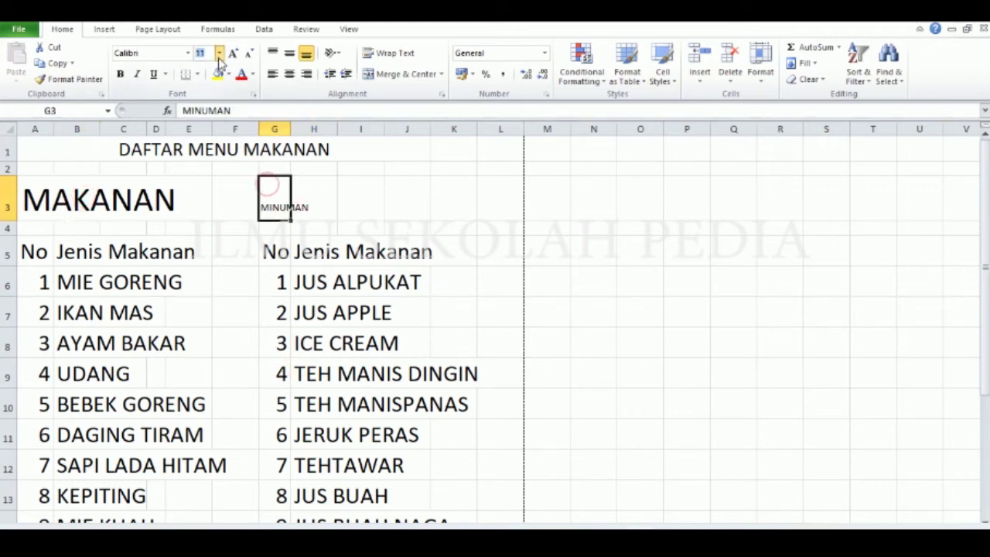
pyautogui.click(220, 53)
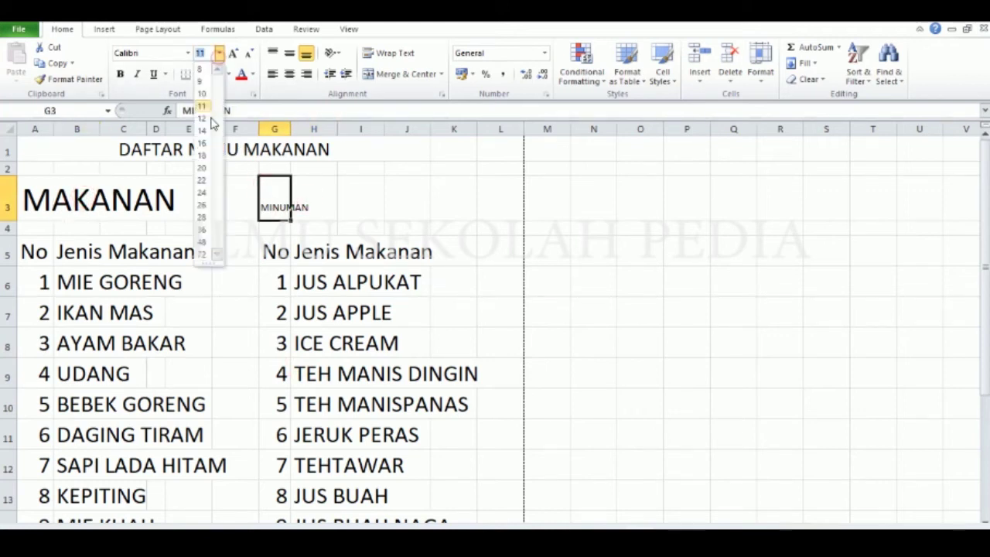
pyautogui.click(202, 229)
pyautogui.click(217, 268)
pyautogui.click(196, 239)
pyautogui.click(128, 307)
# Merge and center the MAKANAN heading across A3:E3.
pyautogui.moveTo(40, 197); pyautogui.dragTo(169, 208)
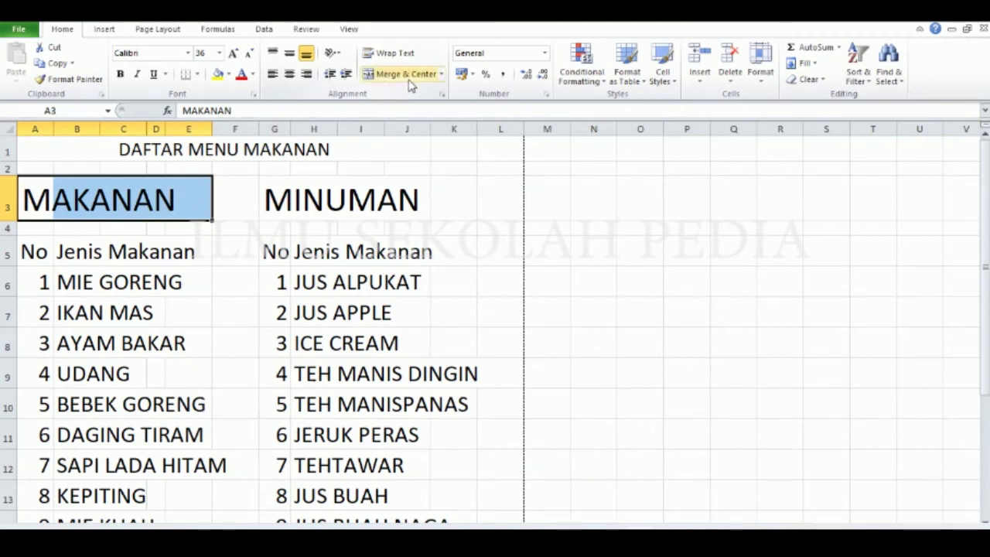
pyautogui.click(105, 208)
pyautogui.moveTo(33, 207); pyautogui.dragTo(190, 186)
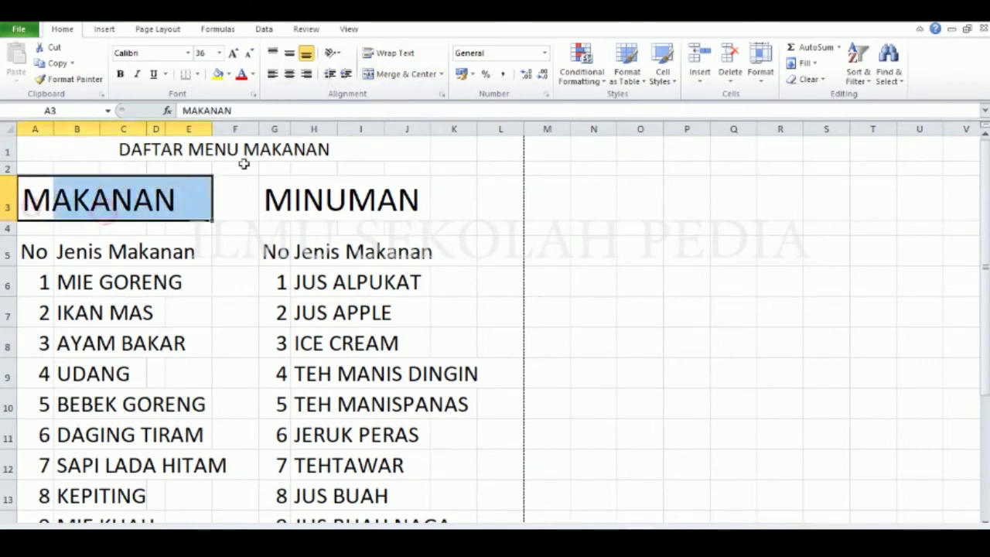
pyautogui.click(384, 74)
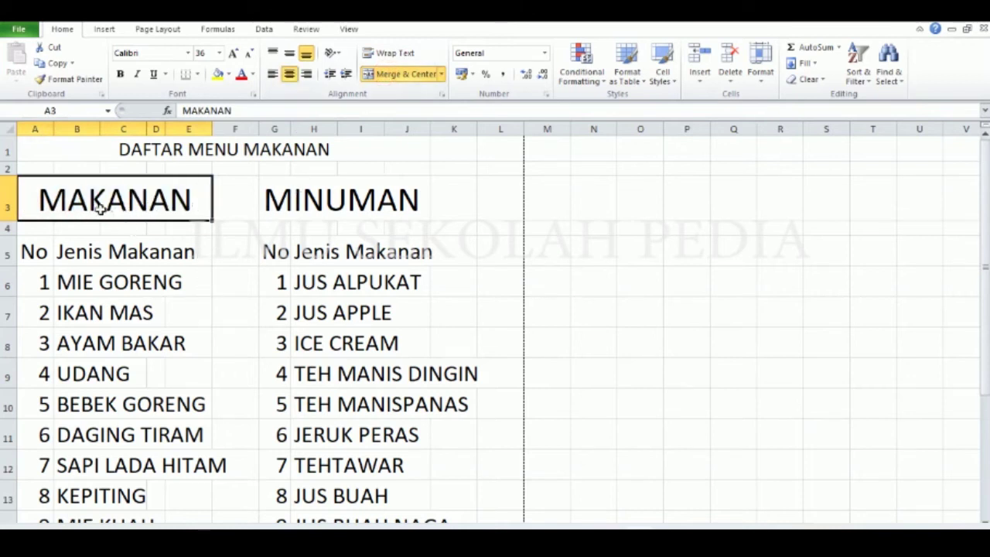
pyautogui.click(234, 202)
pyautogui.click(39, 203)
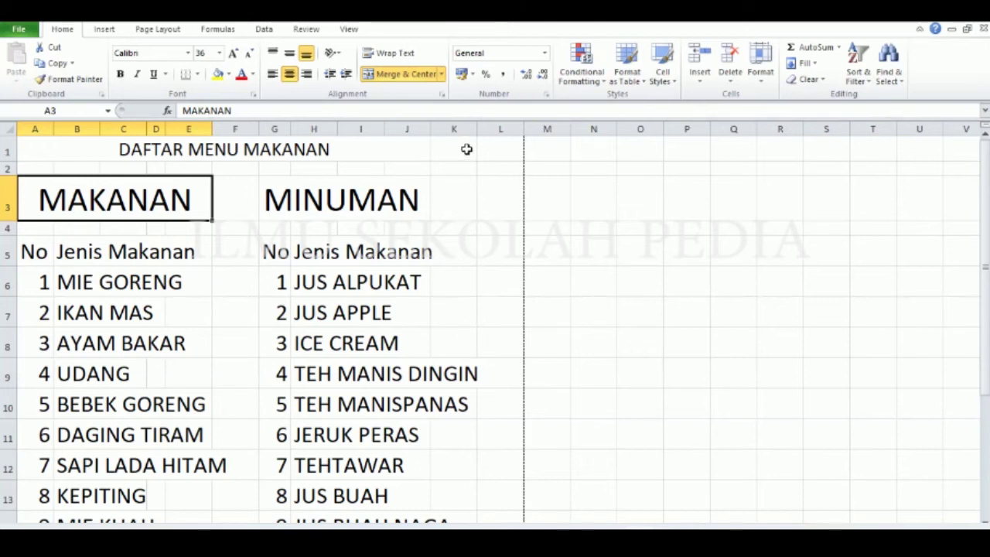
# Merge and center the MINUMAN heading across G3:J3.
pyautogui.scroll(-1, 457, 191)
pyautogui.scroll(1, 240, 242)
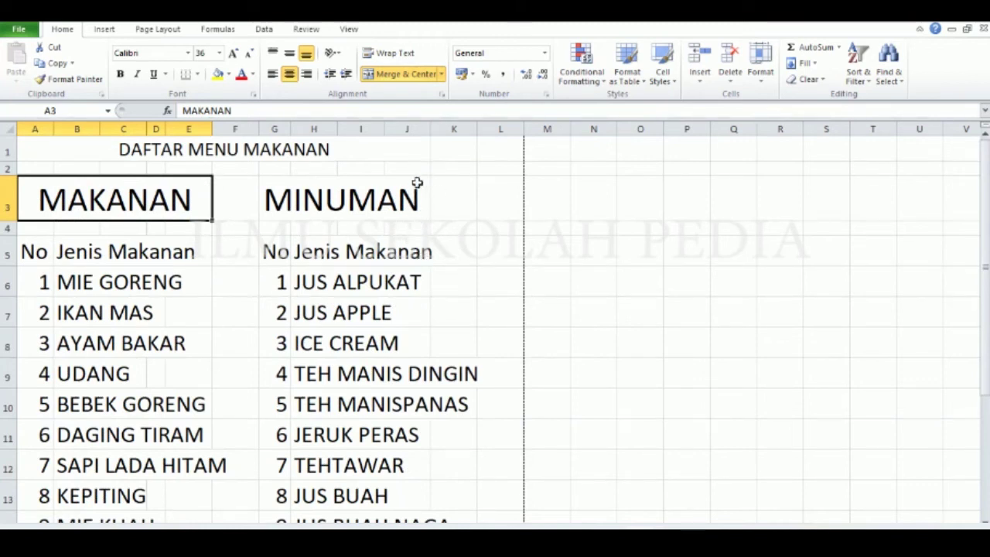
pyautogui.moveTo(267, 200); pyautogui.dragTo(422, 200)
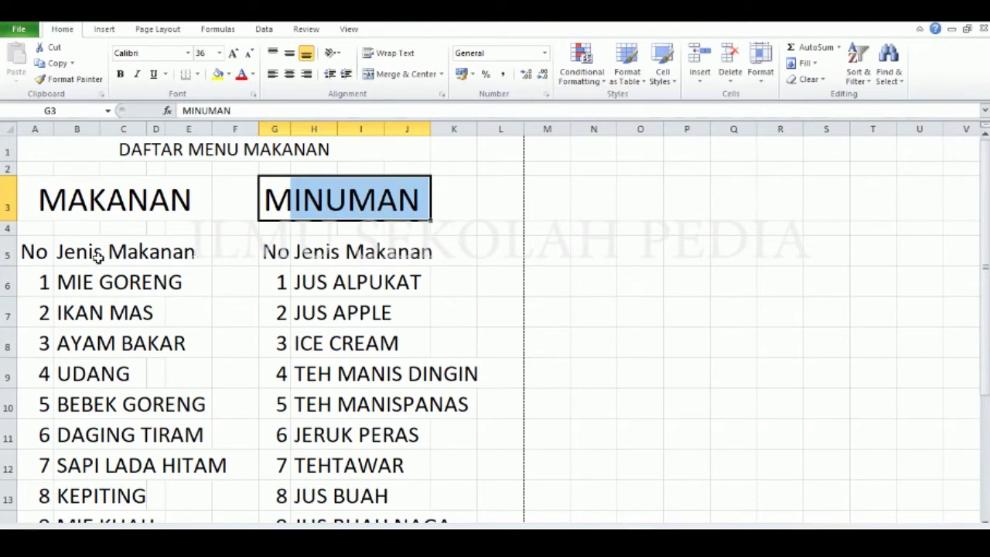
pyautogui.click(392, 79)
pyautogui.click(457, 196)
pyautogui.click(379, 193)
pyautogui.click(153, 207)
pyautogui.click(325, 200)
pyautogui.click(115, 201)
pyautogui.click(328, 195)
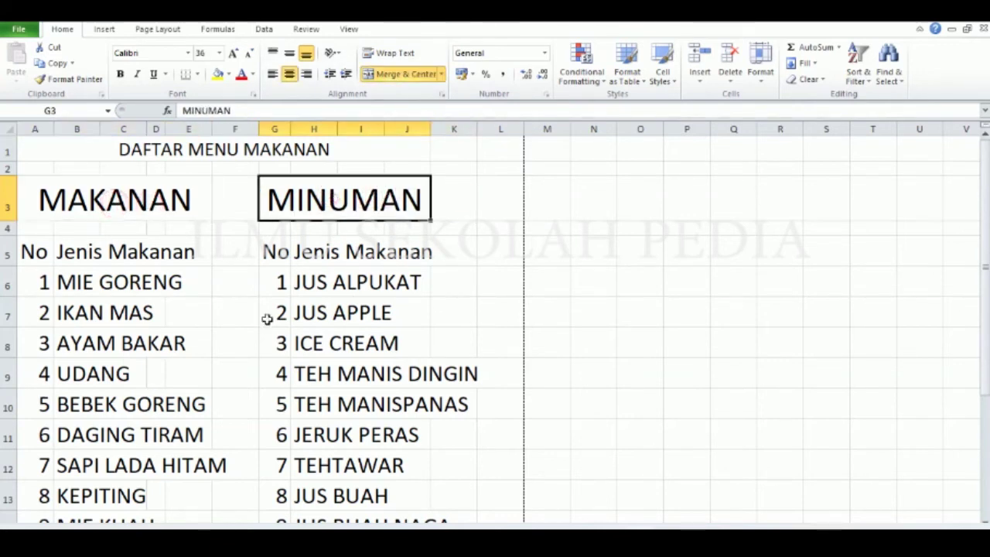
# Merge and center the Desert heading across D19:F19 and set its font size to 36.
pyautogui.scroll(-4, 266, 325)
pyautogui.moveTo(153, 296); pyautogui.dragTo(232, 295)
pyautogui.click(393, 75)
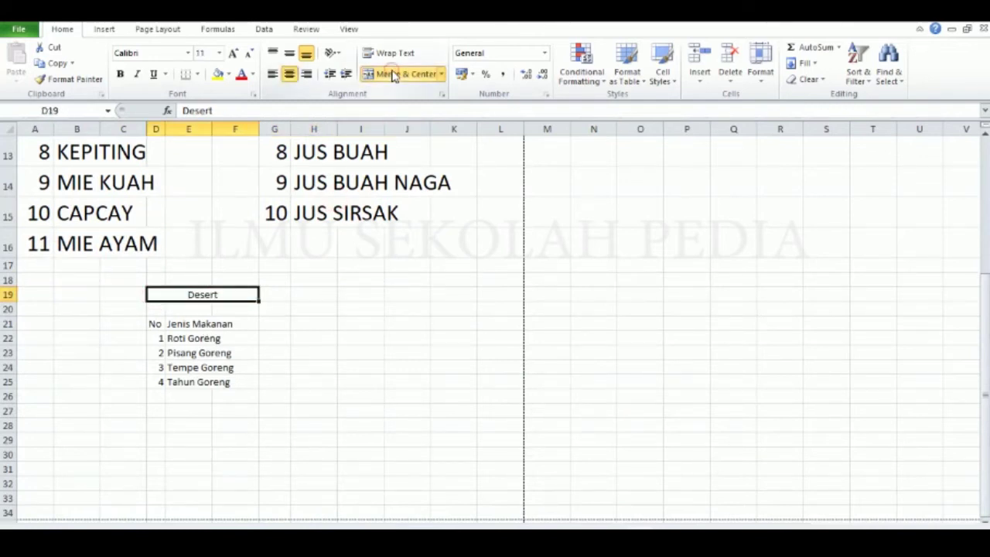
pyautogui.click(220, 53)
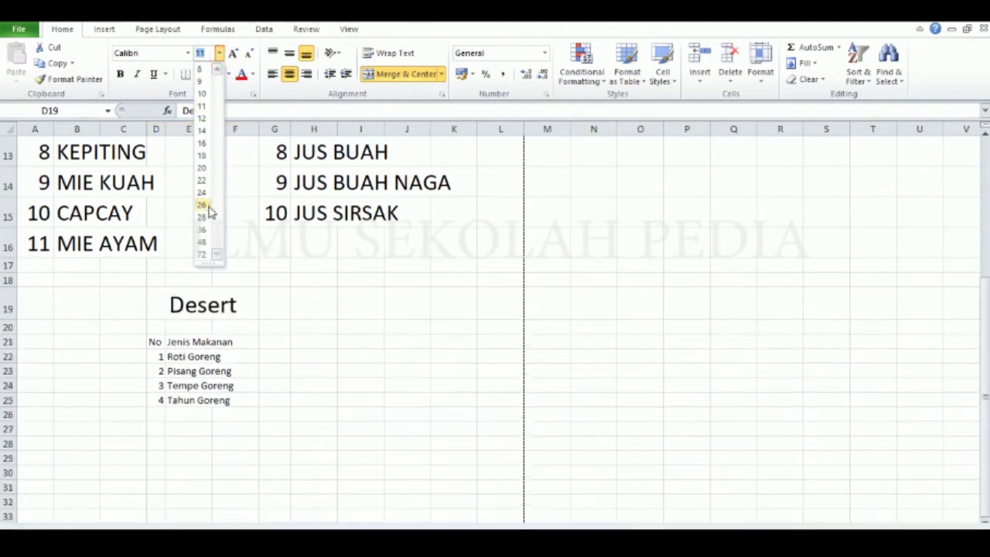
pyautogui.click(203, 230)
# Set the font size of the Desert table in rows 21 to 25 to 24.
pyautogui.moveTo(137, 354); pyautogui.dragTo(224, 412)
pyautogui.click(220, 52)
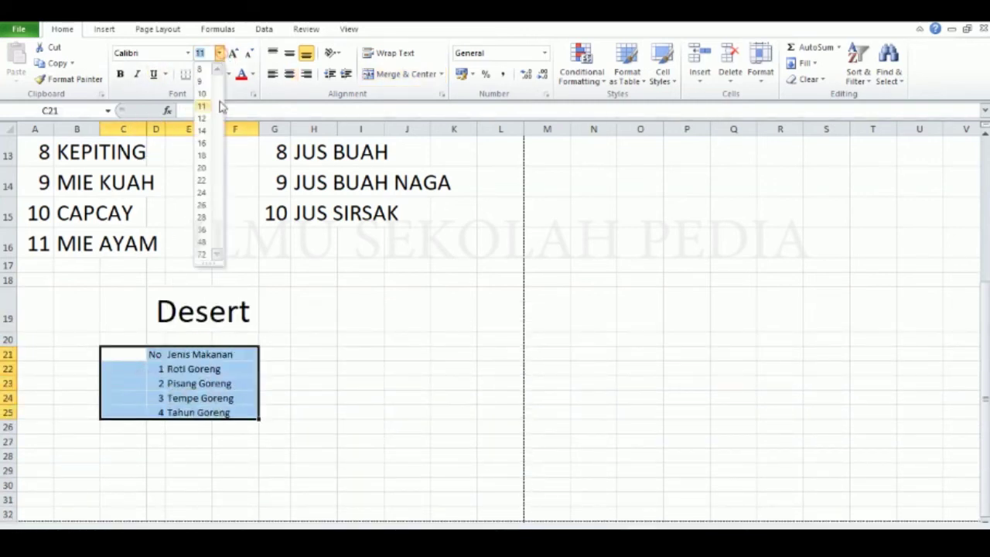
pyautogui.click(207, 190)
pyautogui.click(385, 395)
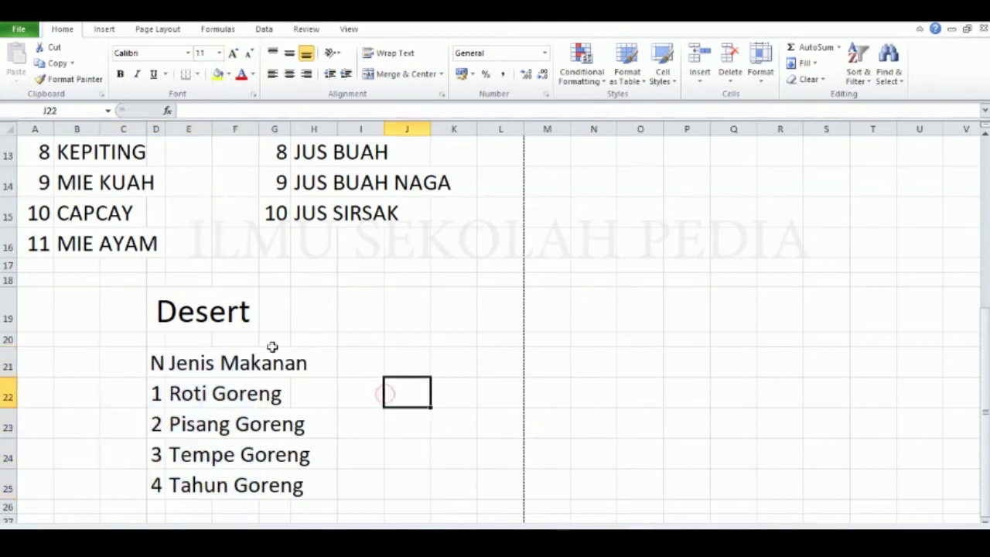
# Extend the merged and centered Desert heading across D19:H19 to match the table's width.
pyautogui.moveTo(312, 326); pyautogui.dragTo(158, 314)
pyautogui.click(412, 78)
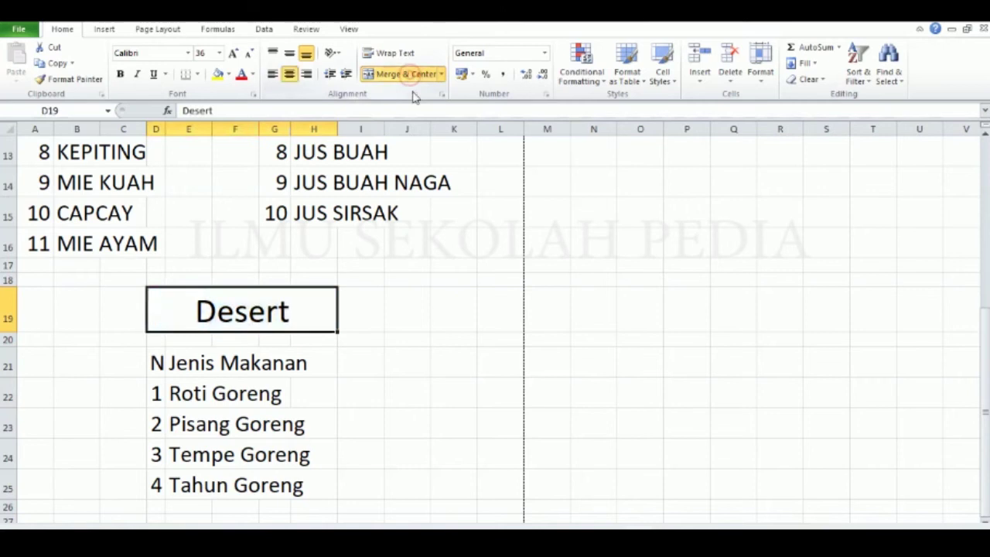
pyautogui.click(445, 328)
# Widen column E to fit the food names and narrow column F into a thin gap between the two tables.
pyautogui.scroll(4, 445, 348)
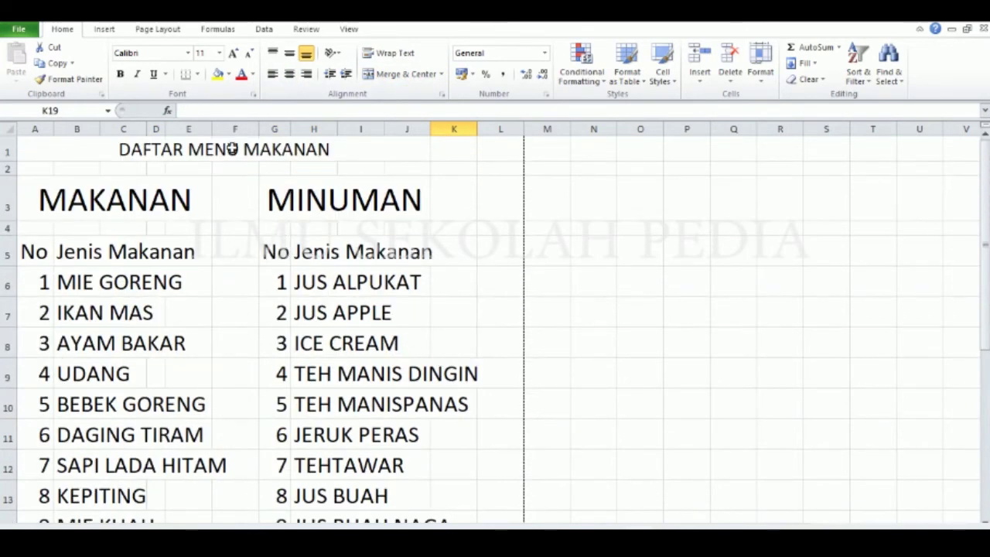
pyautogui.moveTo(215, 126); pyautogui.dragTo(247, 131)
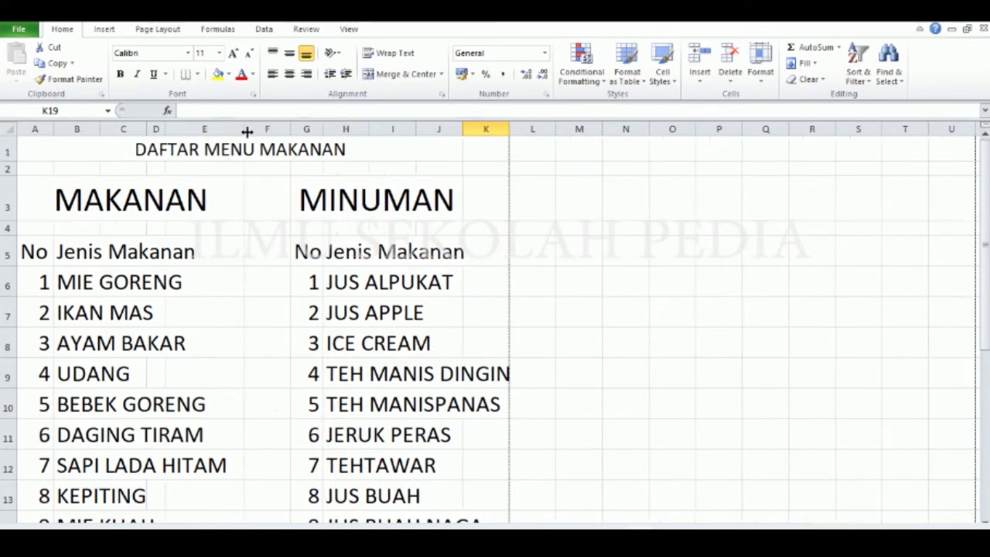
pyautogui.moveTo(291, 126); pyautogui.dragTo(275, 124)
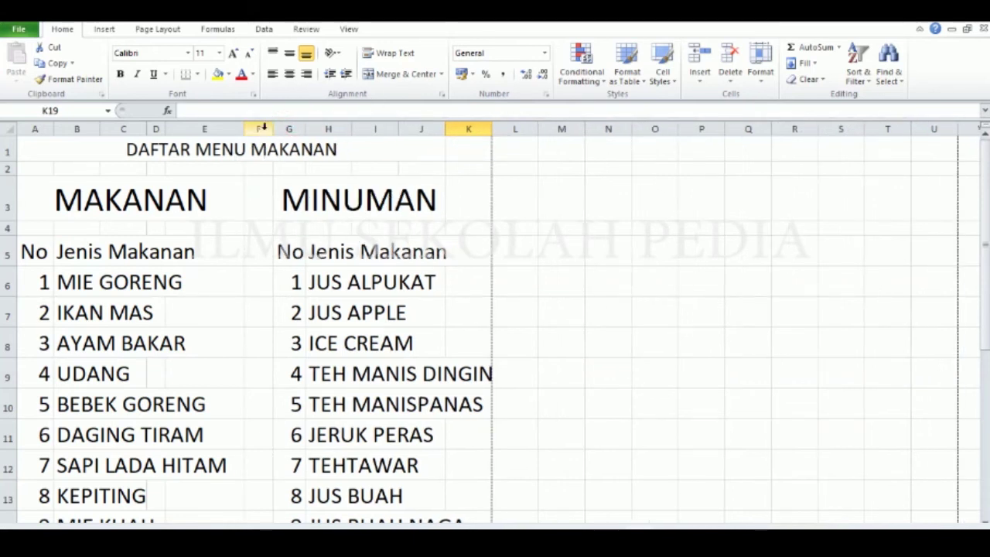
pyautogui.moveTo(246, 127)
pyautogui.mouseDown()
pyautogui.moveTo(265, 129)
pyautogui.moveTo(256, 129)
pyautogui.mouseUp()
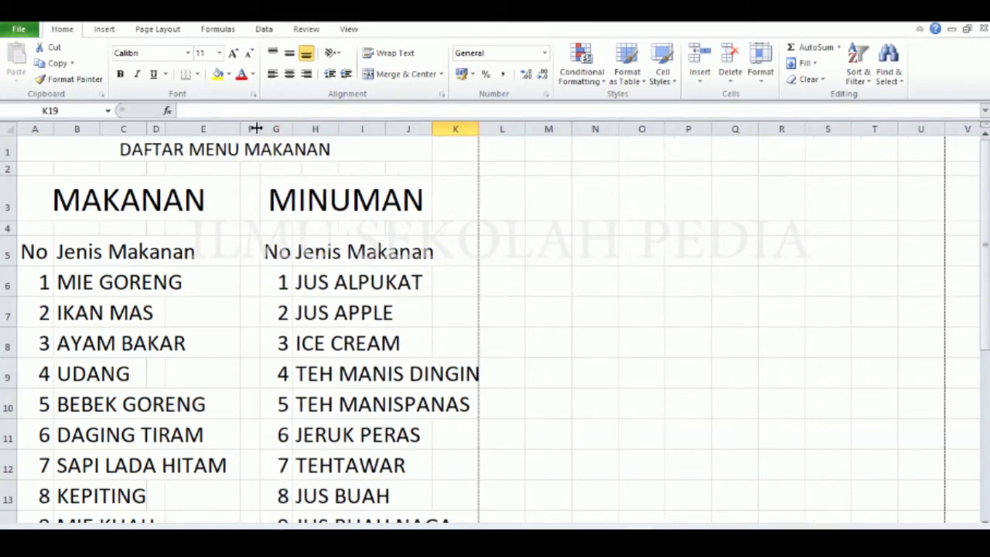
pyautogui.scroll(-3, 263, 159)
pyautogui.scroll(3, 267, 174)
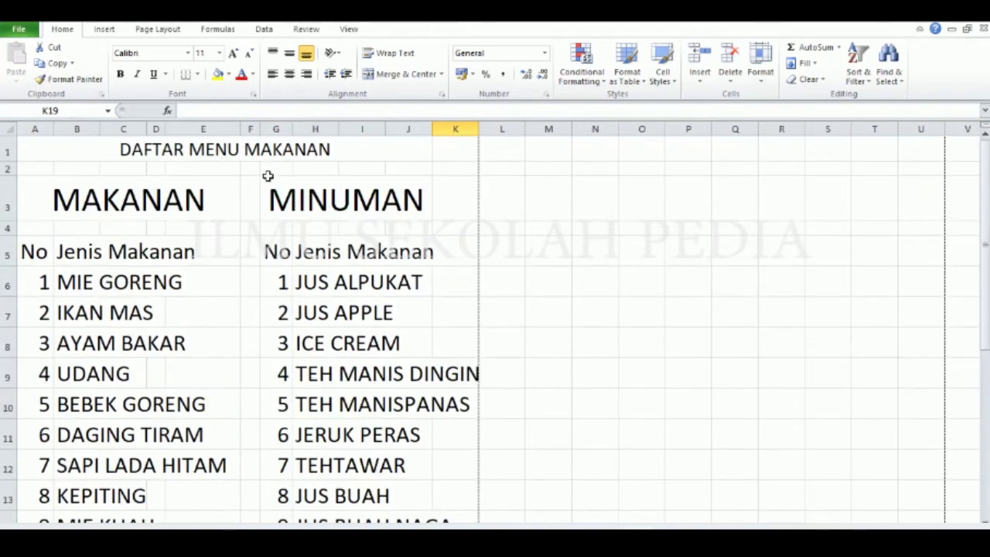
# Merge and center the Jenis Makanan header of the MAKANAN table across B5:E5.
pyautogui.moveTo(77, 253); pyautogui.dragTo(188, 250)
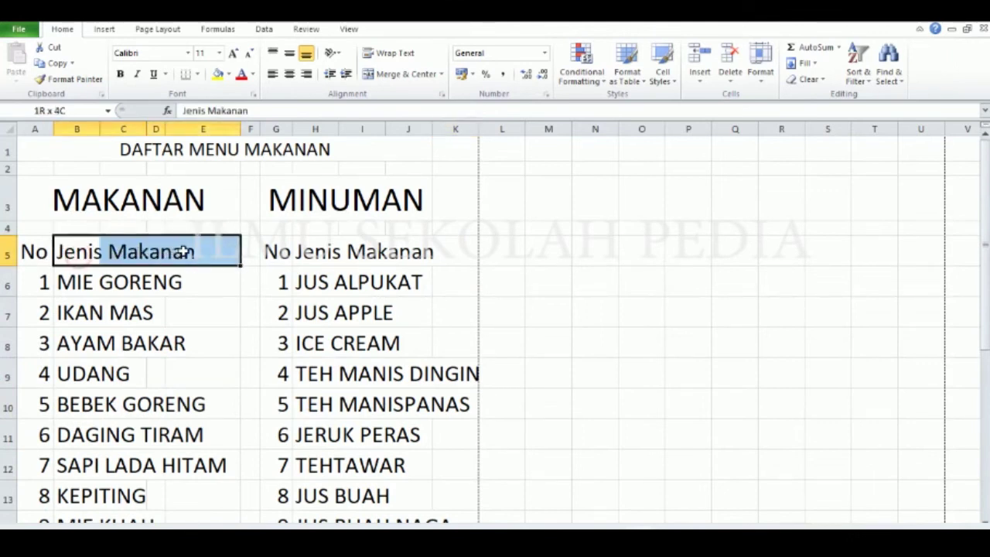
pyautogui.click(387, 74)
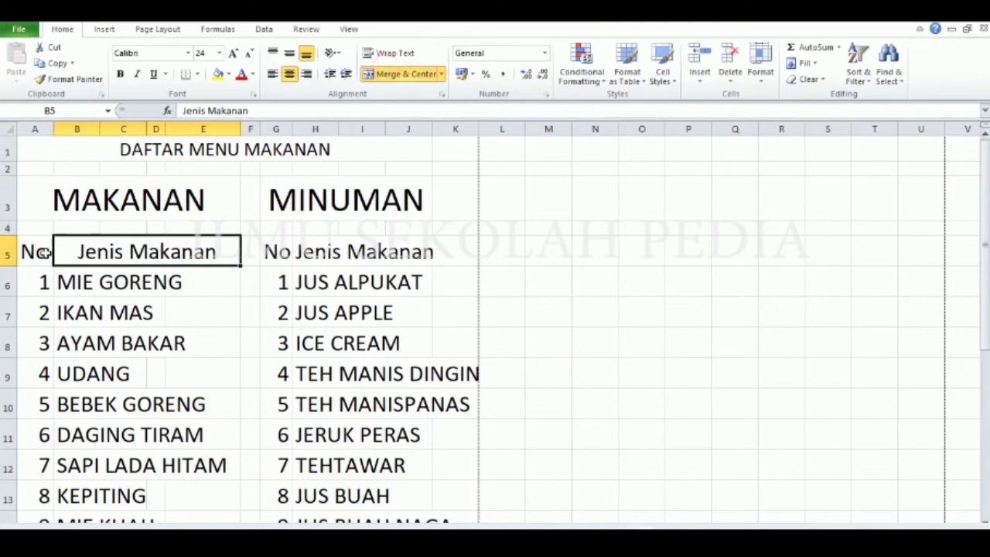
pyautogui.moveTo(276, 251); pyautogui.dragTo(437, 260)
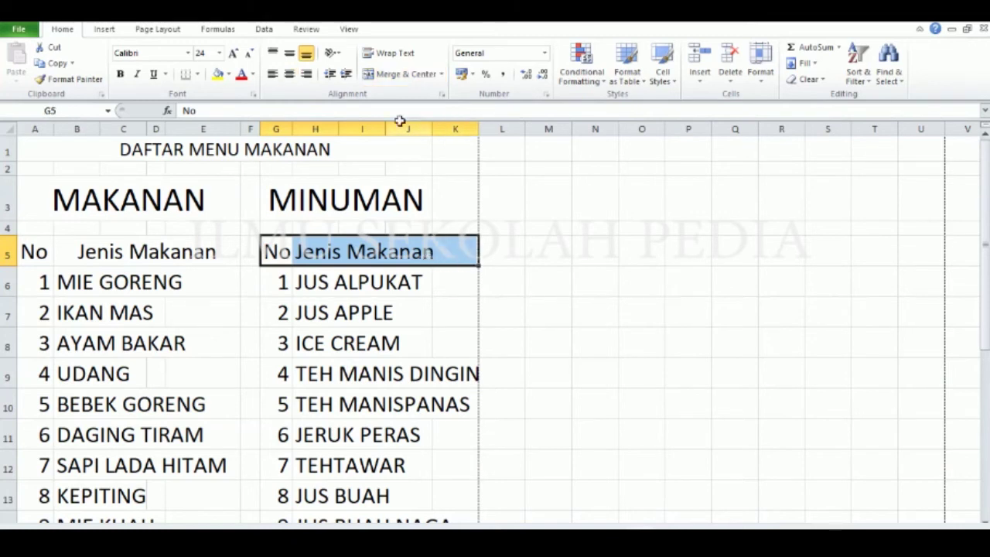
pyautogui.click(398, 74)
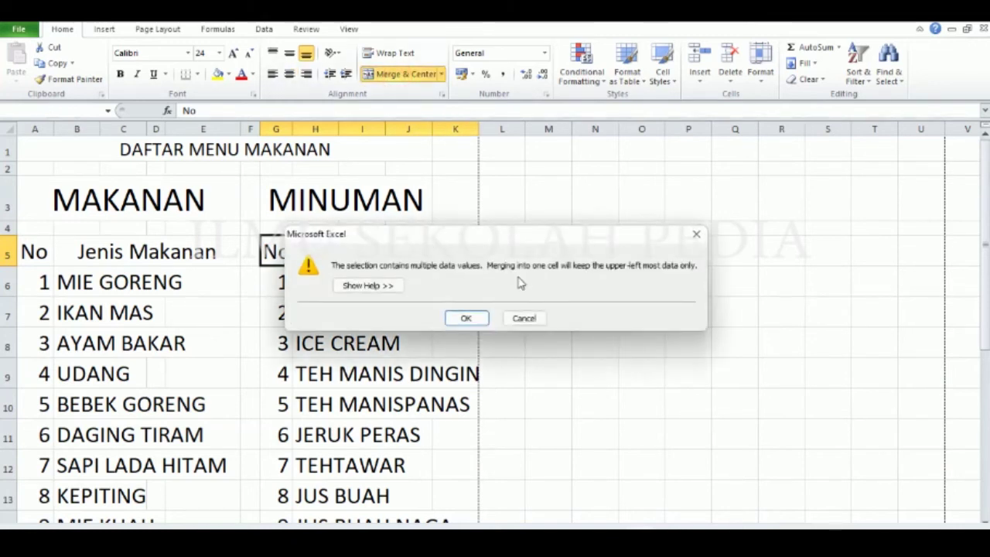
pyautogui.click(524, 318)
pyautogui.click(409, 313)
# Merge and center the Jenis Makanan header of the MINUMAN table across H5:K5.
pyautogui.moveTo(324, 255); pyautogui.dragTo(437, 252)
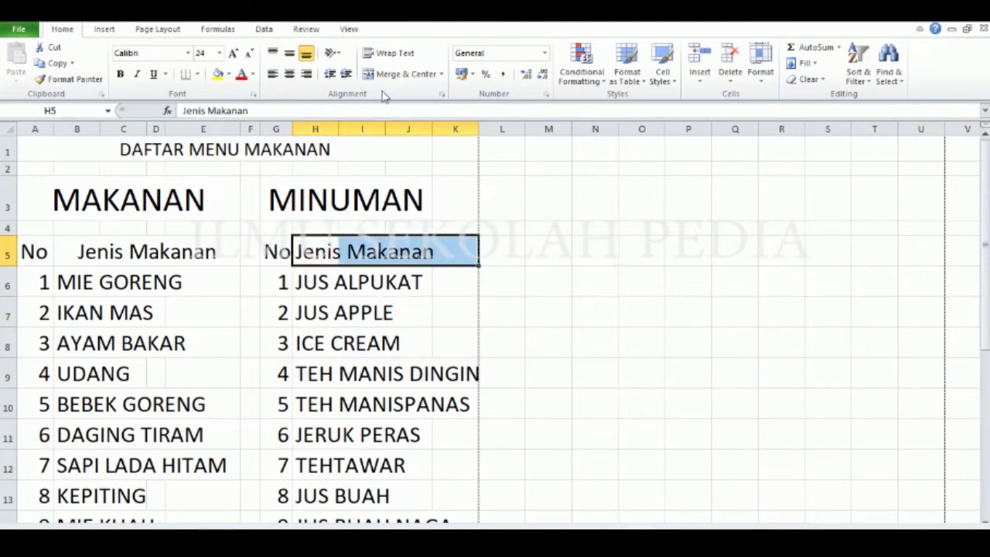
pyautogui.click(393, 78)
pyautogui.click(379, 330)
pyautogui.click(89, 256)
pyautogui.click(92, 324)
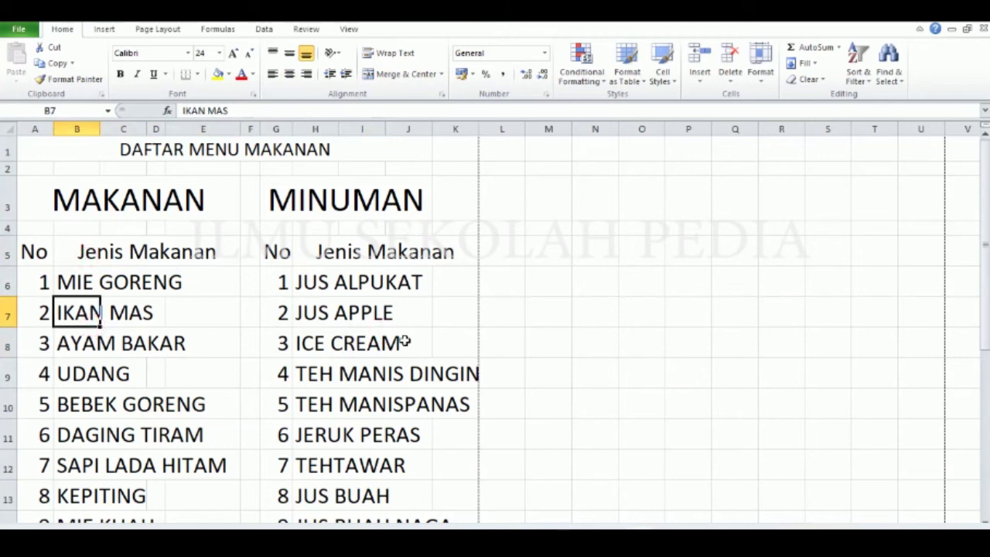
# Widen column J so the longest drink names fit inside the MINUMAN table.
pyautogui.moveTo(427, 129); pyautogui.dragTo(482, 130)
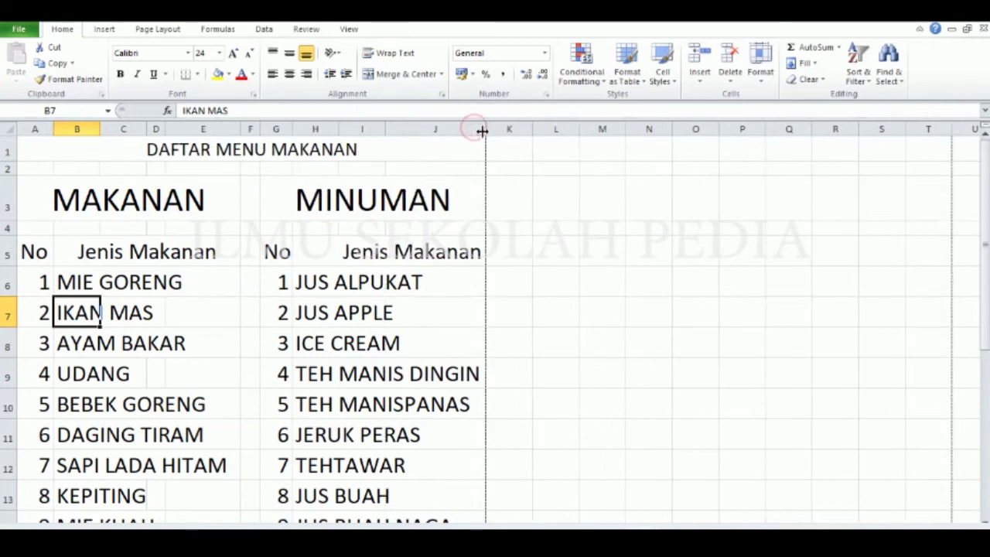
pyautogui.click(543, 306)
pyautogui.scroll(-1, 410, 417)
pyautogui.click(466, 324)
pyautogui.click(476, 271)
pyautogui.click(468, 308)
pyautogui.click(437, 389)
pyautogui.click(441, 265)
pyautogui.click(209, 286)
pyautogui.click(188, 257)
pyautogui.click(155, 285)
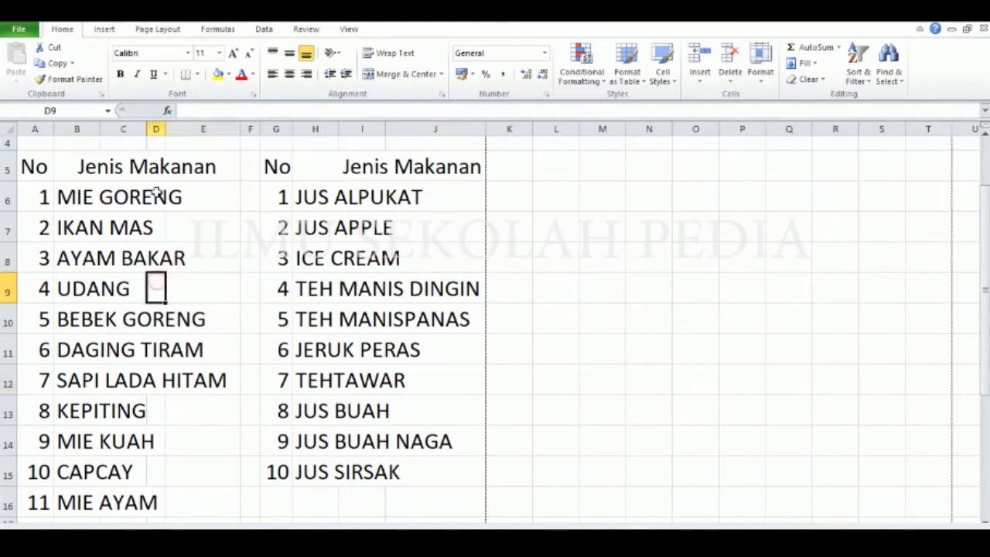
# Change the font of the DAFTAR MENU MAKANAN title in row 1 to Berlin Sans FB Demi.
pyautogui.scroll(1, 157, 194)
pyautogui.click(186, 141)
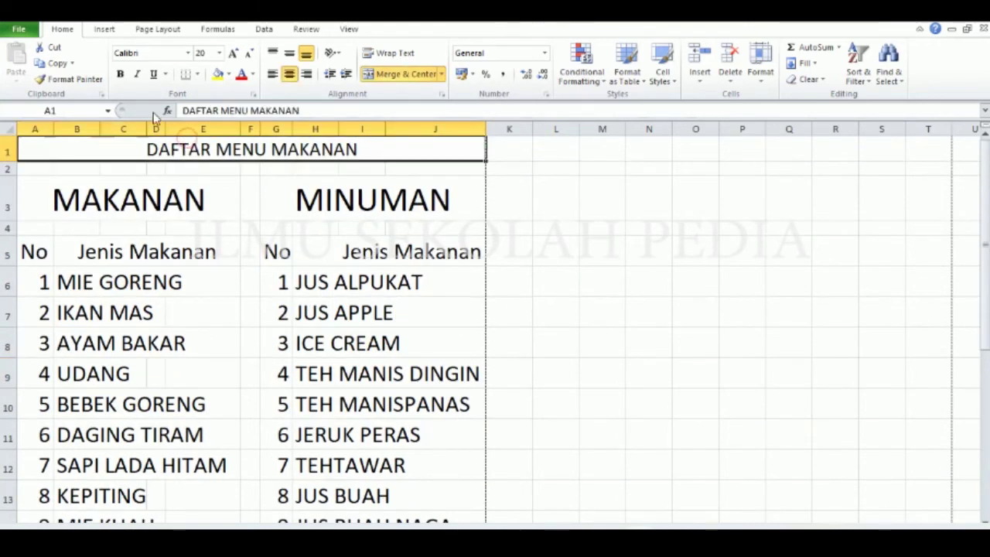
pyautogui.click(188, 52)
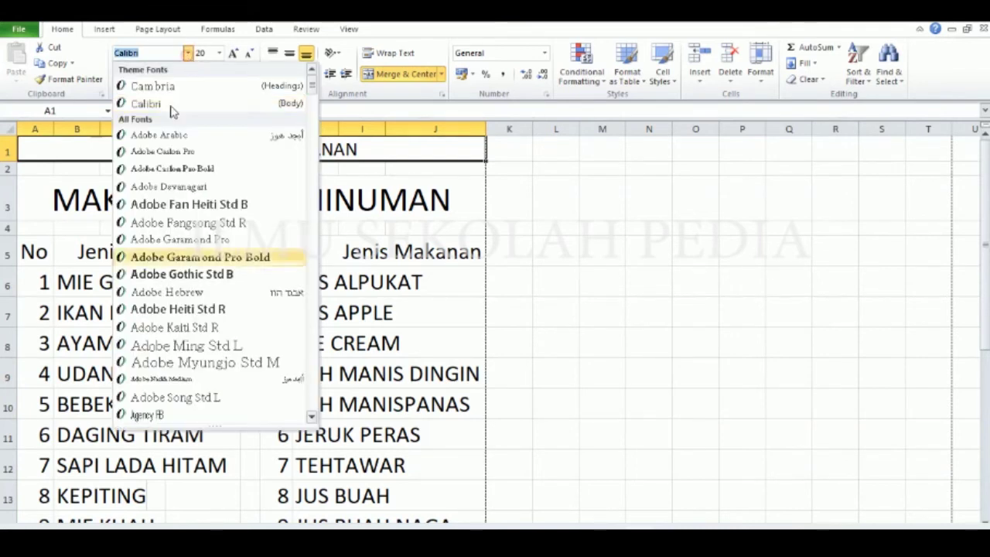
pyautogui.scroll(-10, 165, 310)
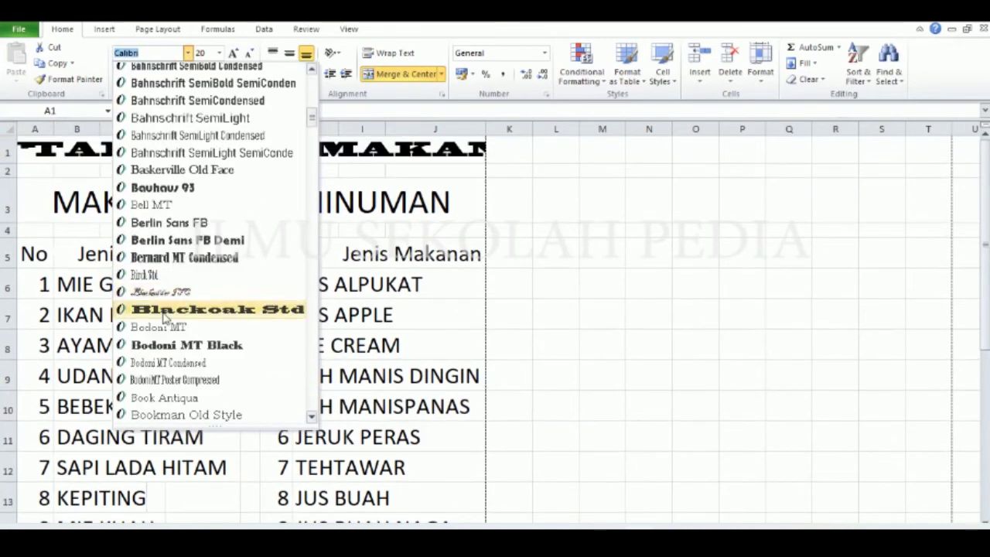
pyautogui.click(172, 241)
pyautogui.click(242, 262)
pyautogui.click(163, 198)
pyautogui.click(387, 198)
pyautogui.scroll(-2, 178, 294)
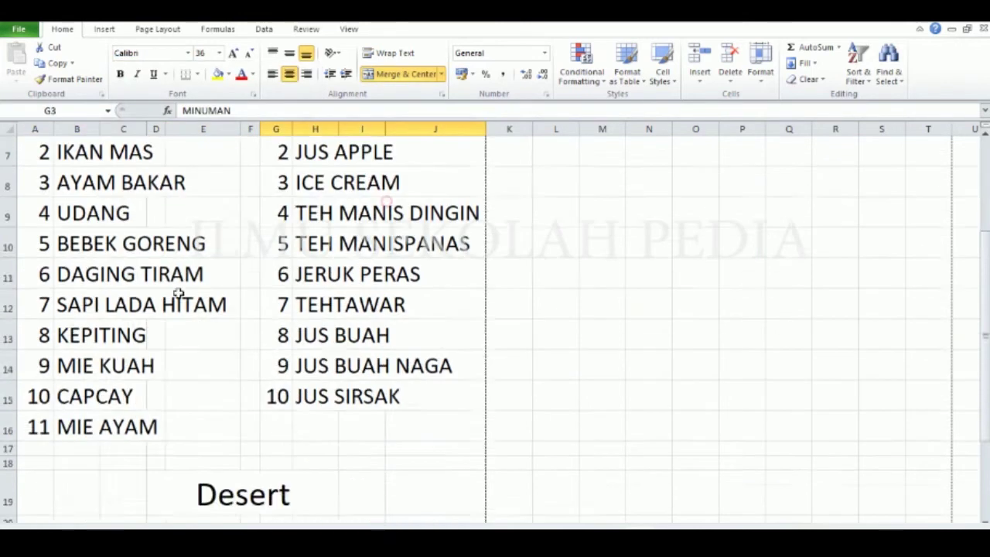
pyautogui.scroll(-2, 178, 294)
pyautogui.click(226, 313)
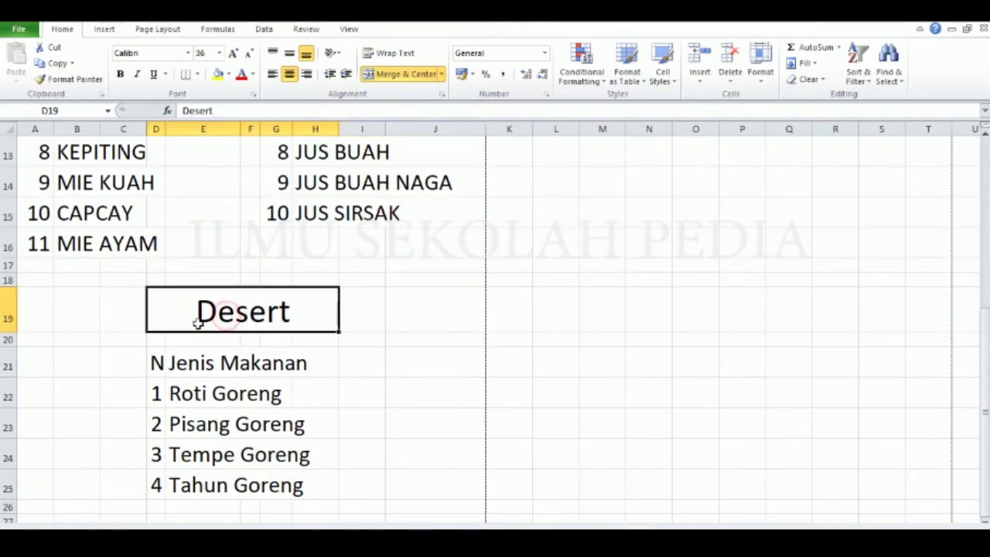
pyautogui.click(98, 325)
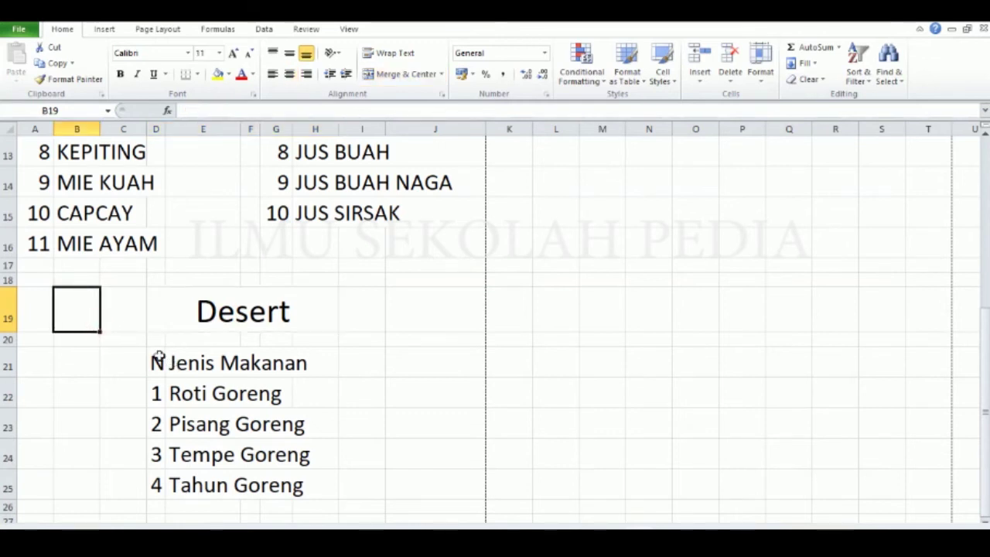
# Merge the column F cells between the two tables, starting at F2, into one vertical divider cell.
pyautogui.scroll(4, 316, 364)
pyautogui.moveTo(250, 166); pyautogui.dragTo(255, 398)
pyautogui.scroll(3, 266, 313)
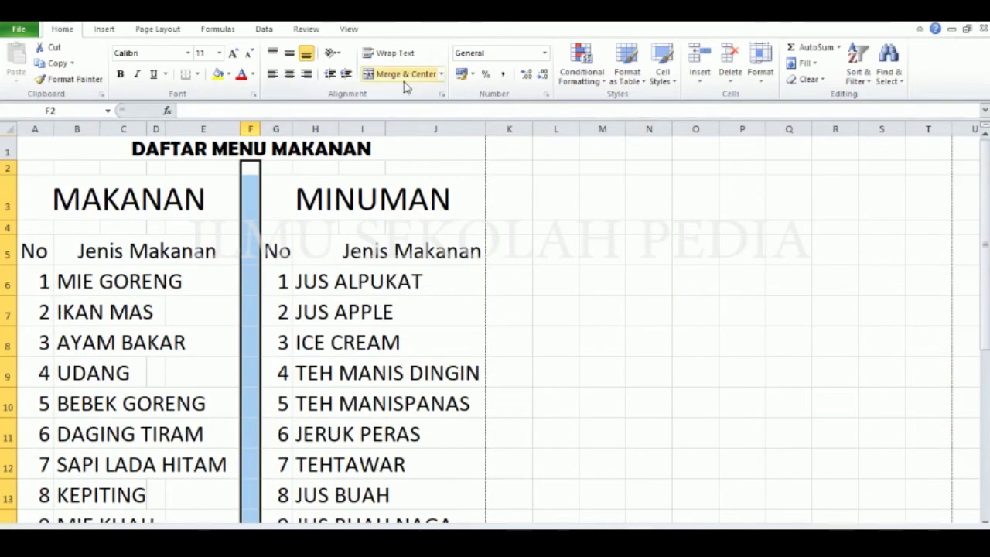
pyautogui.click(404, 76)
pyautogui.click(267, 199)
# Fill the merged divider cell in column F with yellow.
pyautogui.click(250, 179)
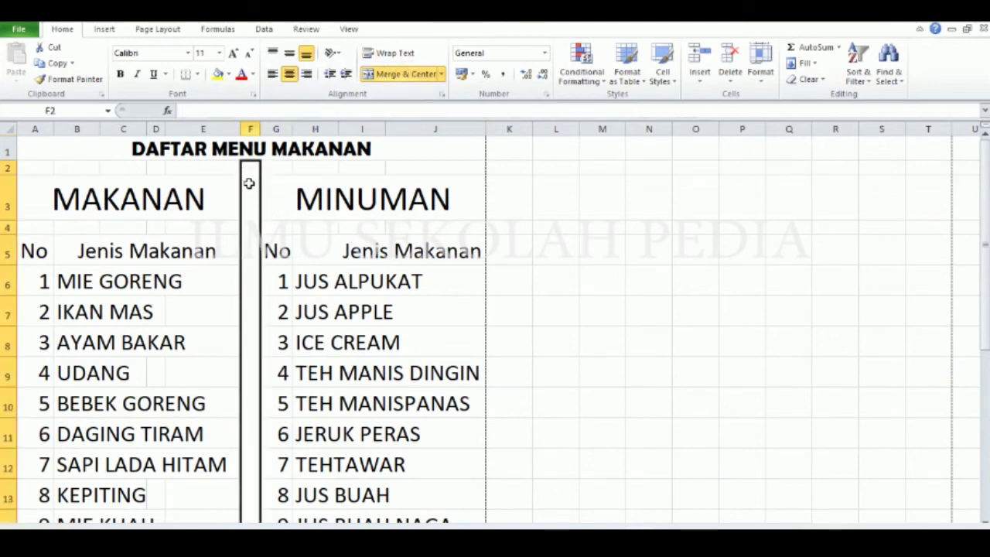
pyautogui.click(228, 73)
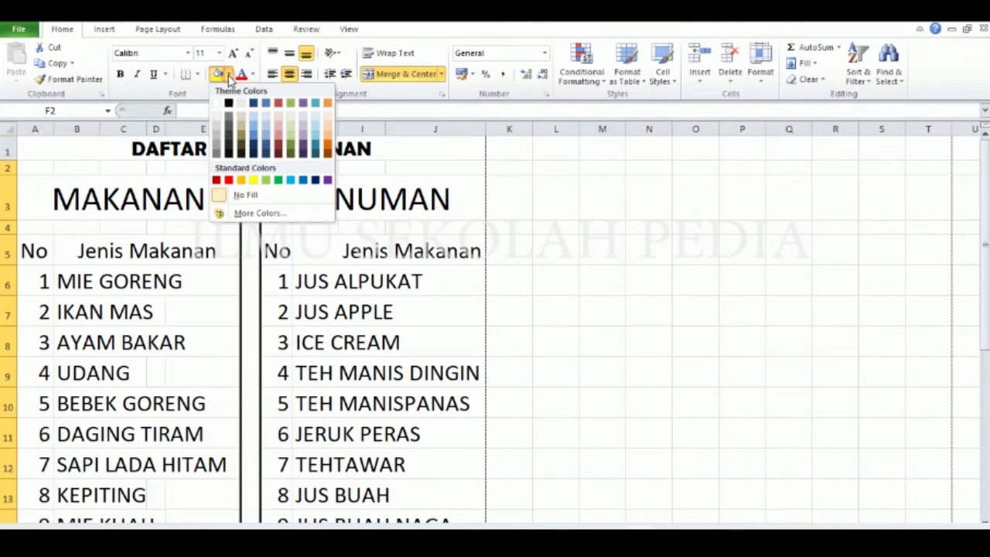
pyautogui.click(253, 179)
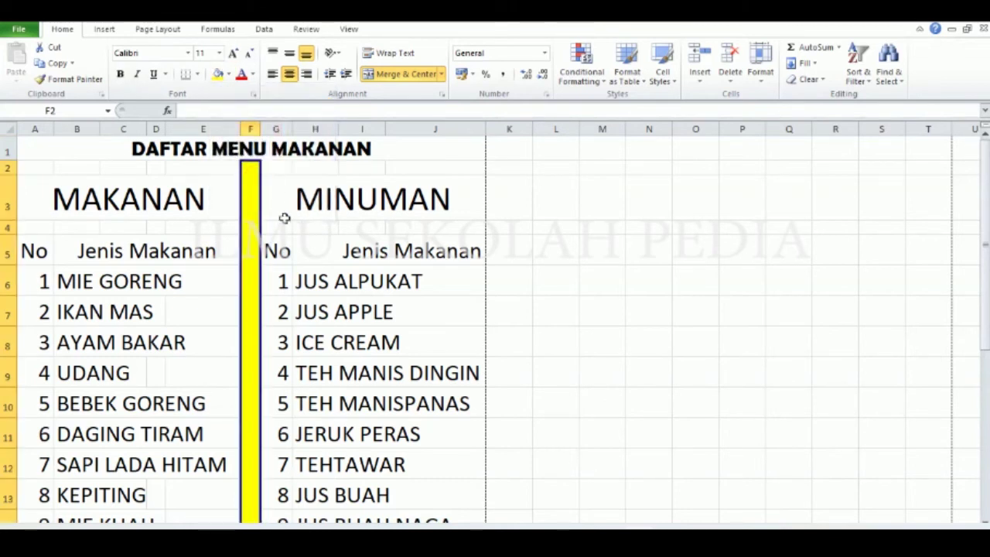
pyautogui.click(278, 223)
pyautogui.click(246, 299)
# Fill the MAKANAN heading with red and the MINUMAN heading with light blue.
pyautogui.click(171, 199)
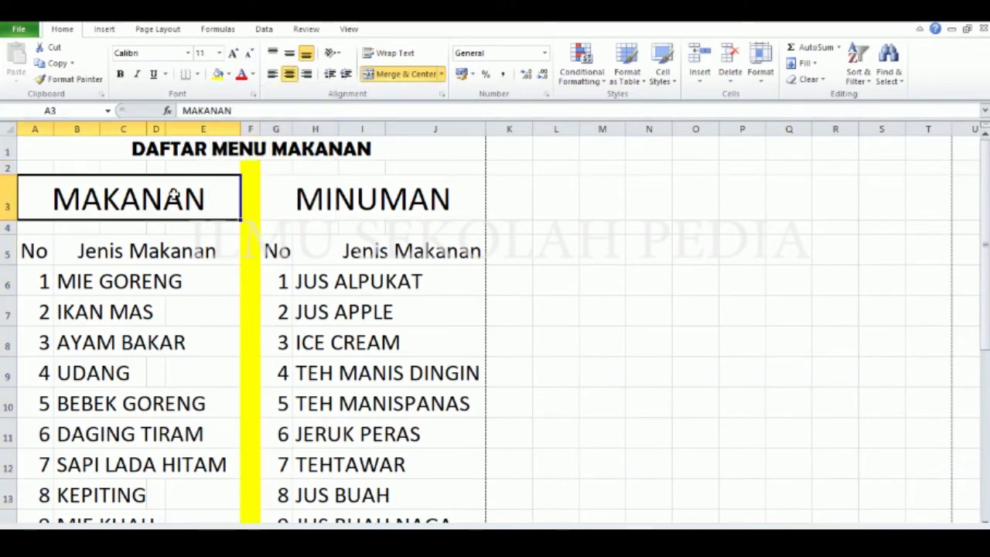
pyautogui.click(228, 74)
pyautogui.click(228, 180)
pyautogui.click(309, 199)
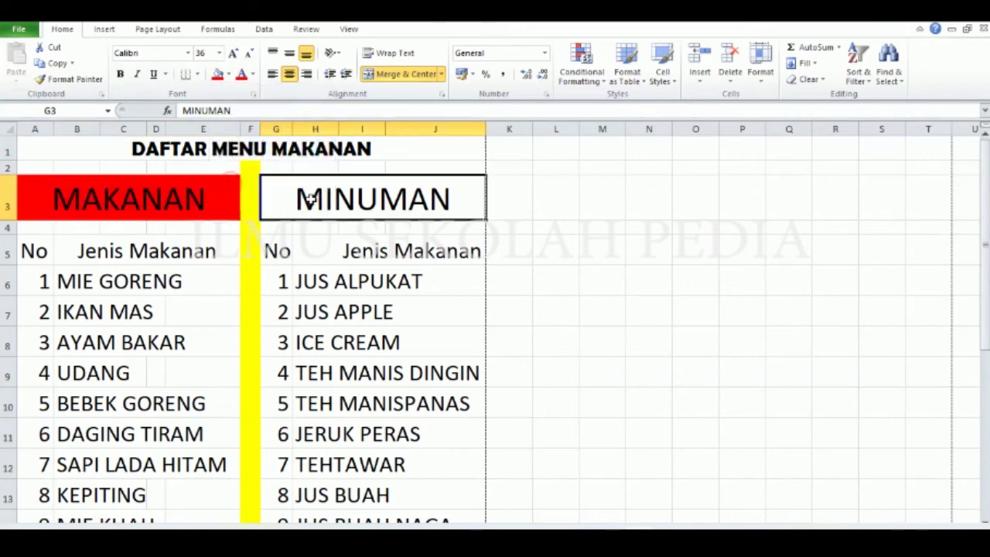
pyautogui.click(228, 74)
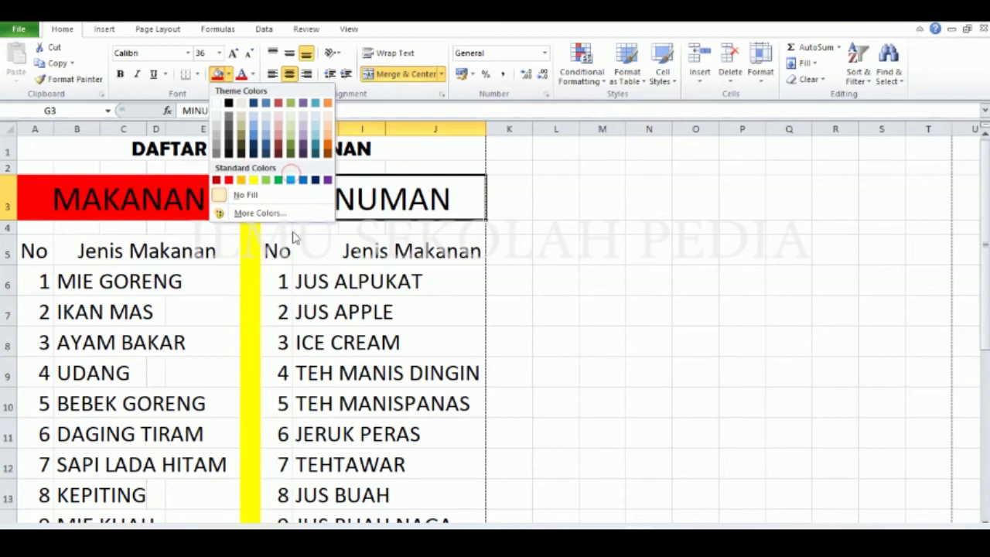
pyautogui.click(292, 181)
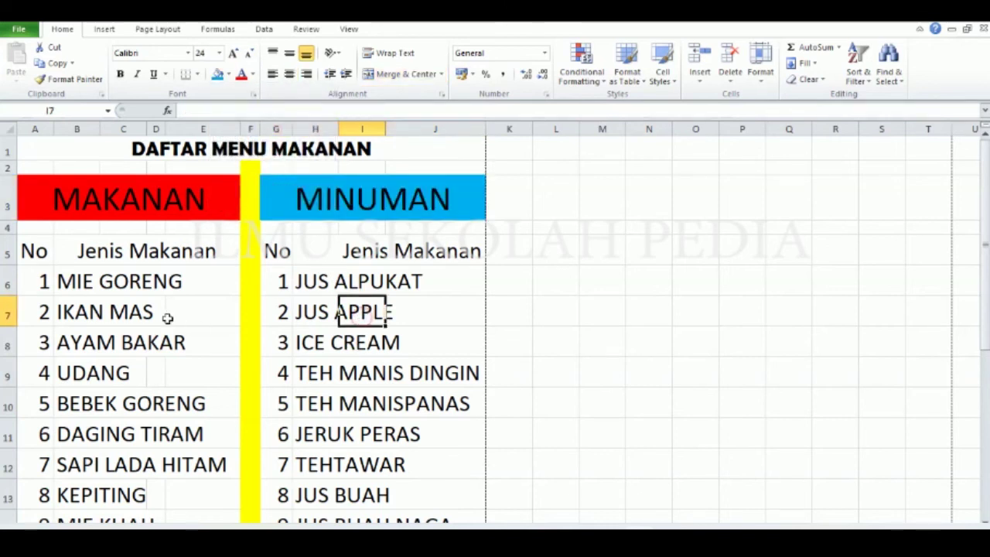
# Narrow column A slightly around the MAKANAN table's numbers.
pyautogui.moveTo(56, 131); pyautogui.dragTo(53, 131)
pyautogui.click(89, 282)
pyautogui.click(116, 373)
# Set the font color of the MAKANAN table in A5:E16 to red.
pyautogui.moveTo(39, 250); pyautogui.dragTo(175, 426)
pyautogui.scroll(2, 199, 285)
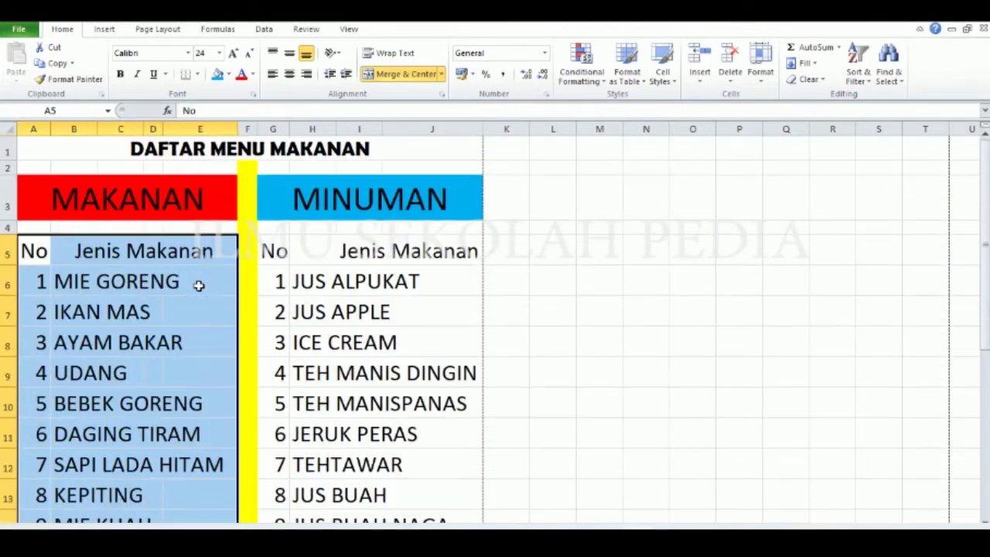
pyautogui.click(252, 75)
# Set the font color of the MINUMAN table's numbered items in G6:J15 to light blue.
pyautogui.click(344, 253)
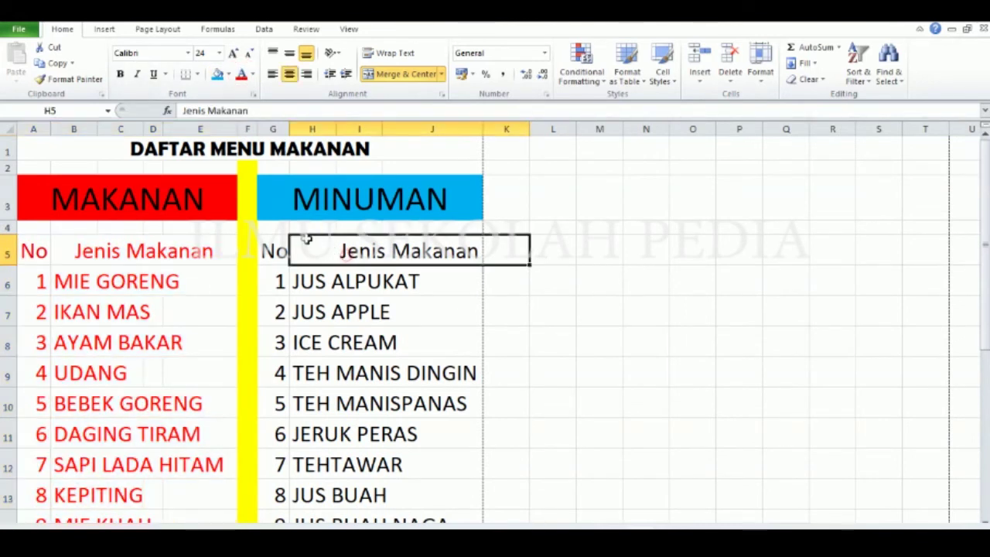
pyautogui.moveTo(283, 254); pyautogui.dragTo(332, 497)
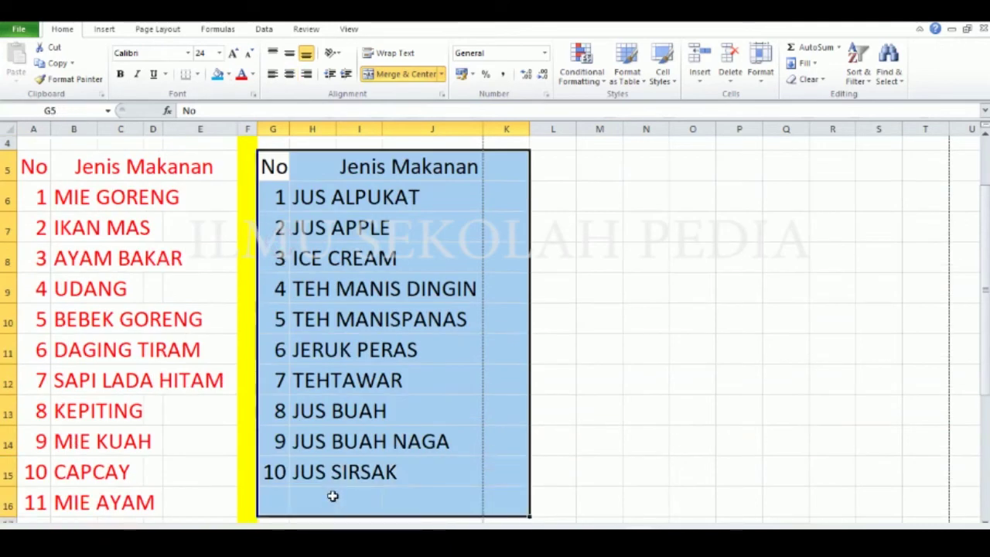
pyautogui.click(359, 473)
pyautogui.moveTo(419, 203); pyautogui.dragTo(284, 473)
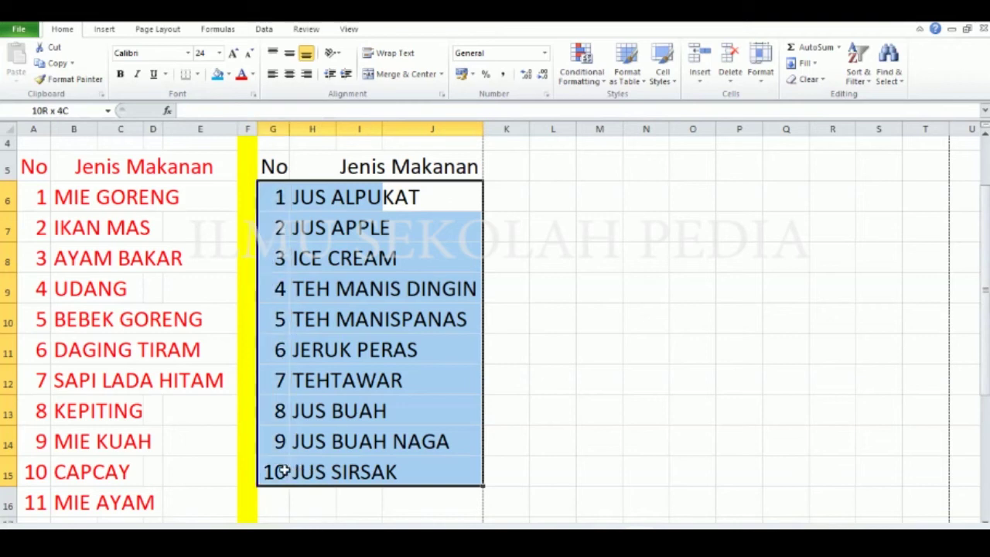
pyautogui.click(253, 74)
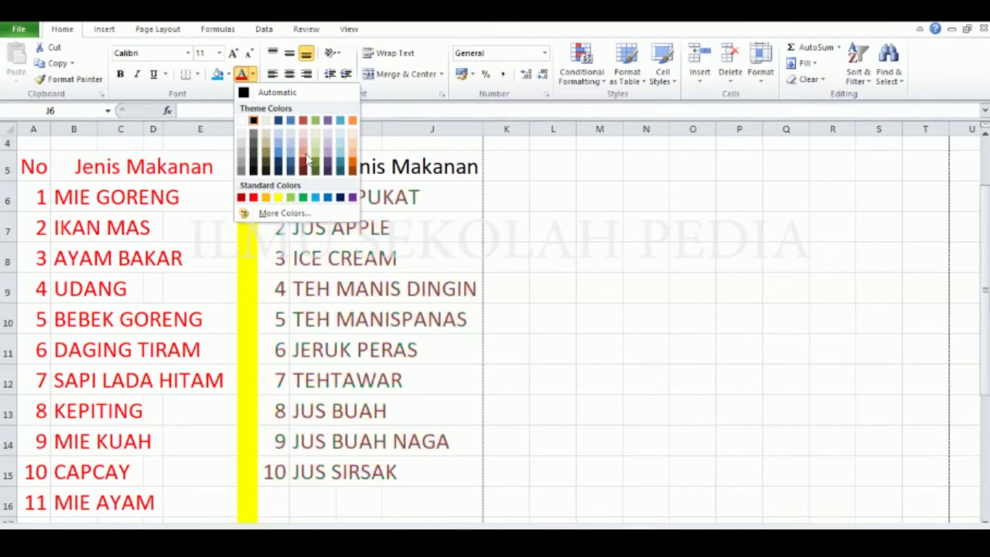
pyautogui.click(318, 200)
pyautogui.scroll(1, 331, 254)
pyautogui.click(318, 268)
# Unmerge the MINUMAN table's Jenis Makanan header cell spanning H5:K5.
pyautogui.moveTo(268, 250); pyautogui.dragTo(510, 251)
pyautogui.click(464, 252)
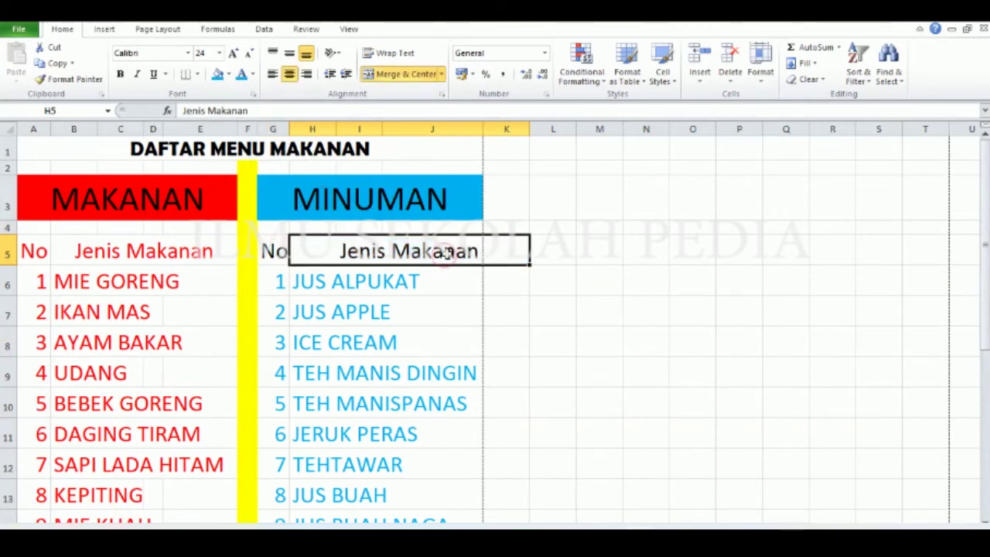
pyautogui.click(383, 72)
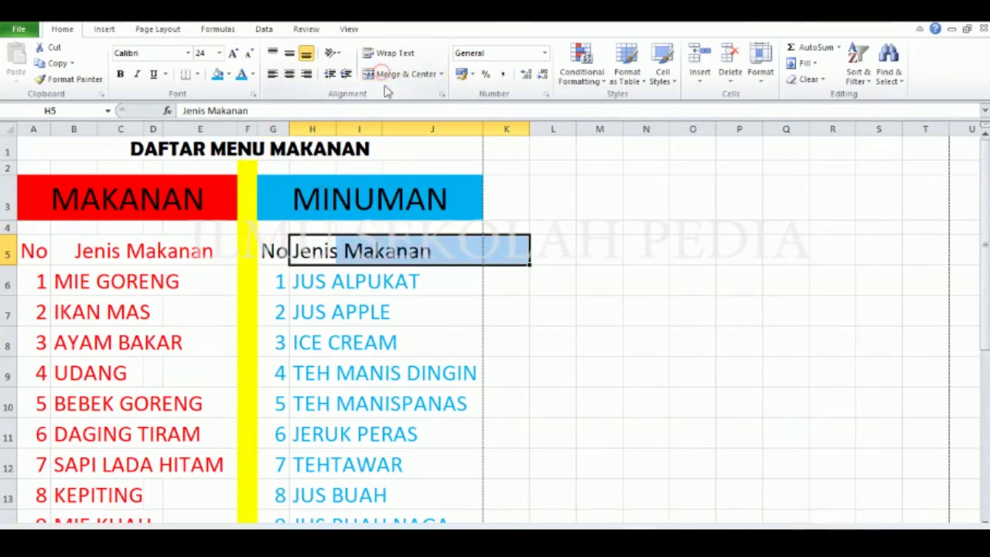
pyautogui.click(423, 306)
pyautogui.moveTo(272, 251); pyautogui.dragTo(449, 251)
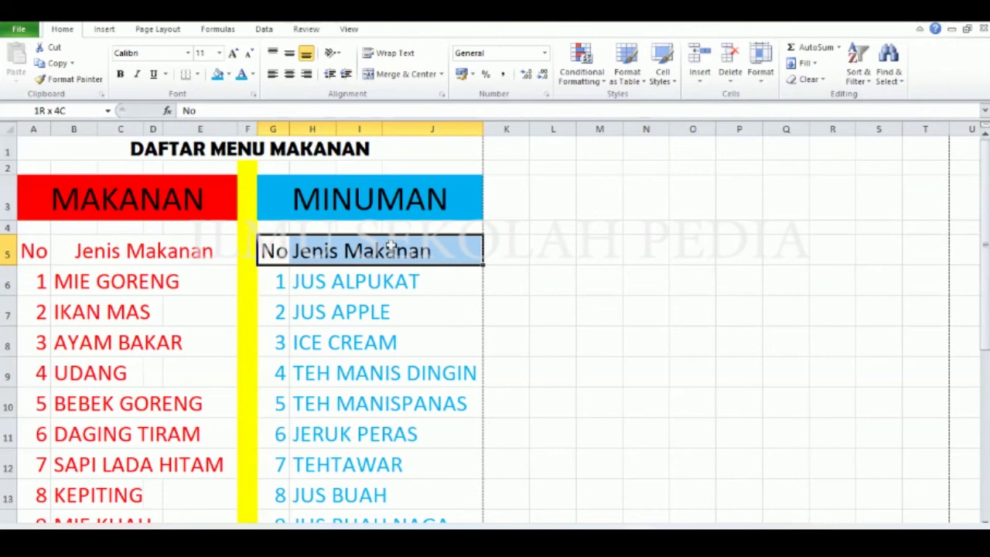
pyautogui.click(405, 74)
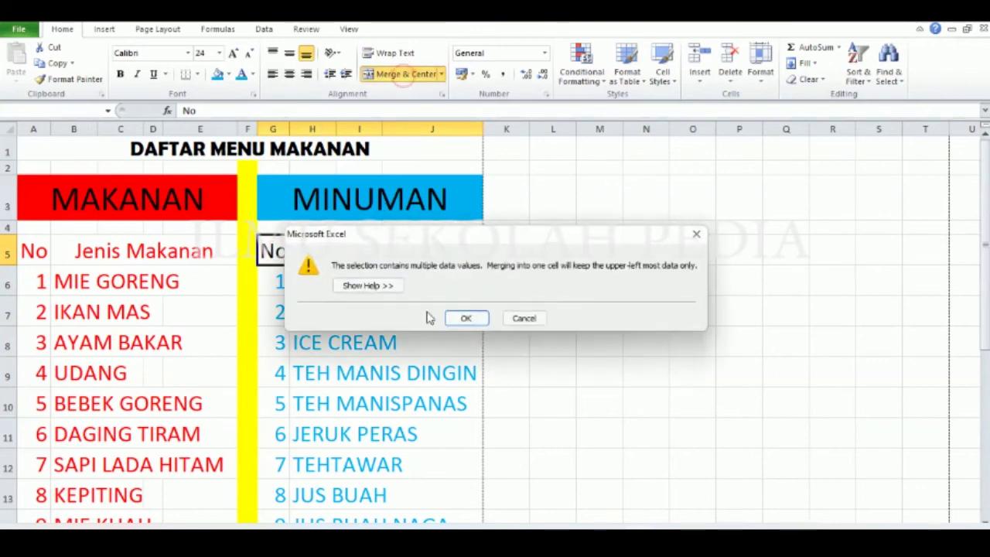
pyautogui.click(526, 318)
# Merge and center the MINUMAN table's Jenis Makanan header across H5:J5.
pyautogui.click(310, 250)
pyautogui.moveTo(309, 250); pyautogui.dragTo(407, 248)
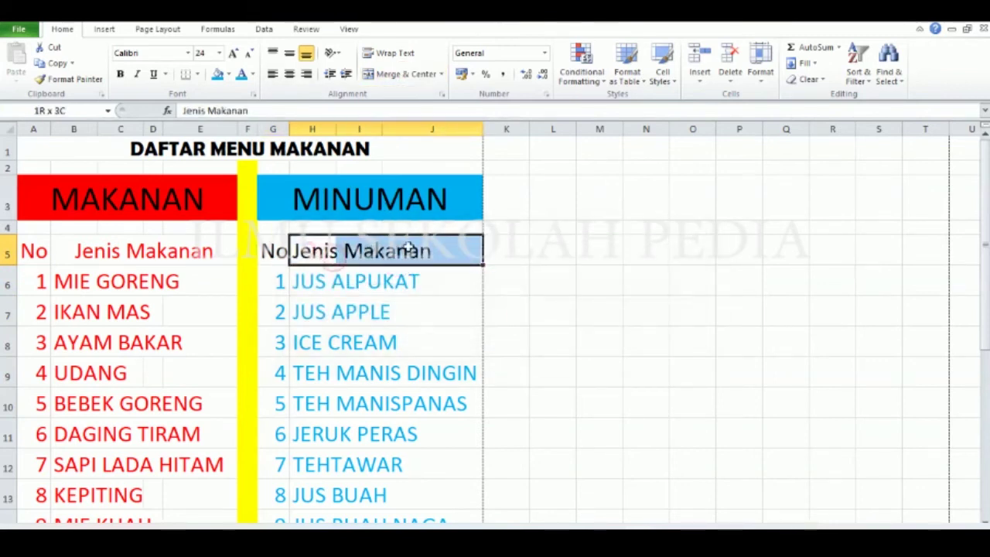
pyautogui.click(405, 74)
pyautogui.click(387, 341)
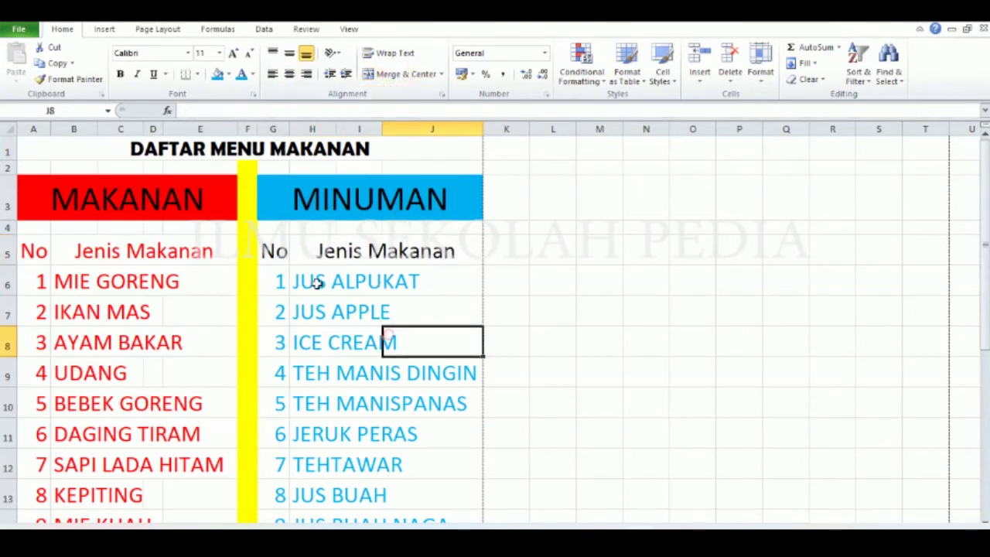
# Set the font color of the MINUMAN table's header row G5:J5 to light blue.
pyautogui.moveTo(281, 249); pyautogui.dragTo(299, 250)
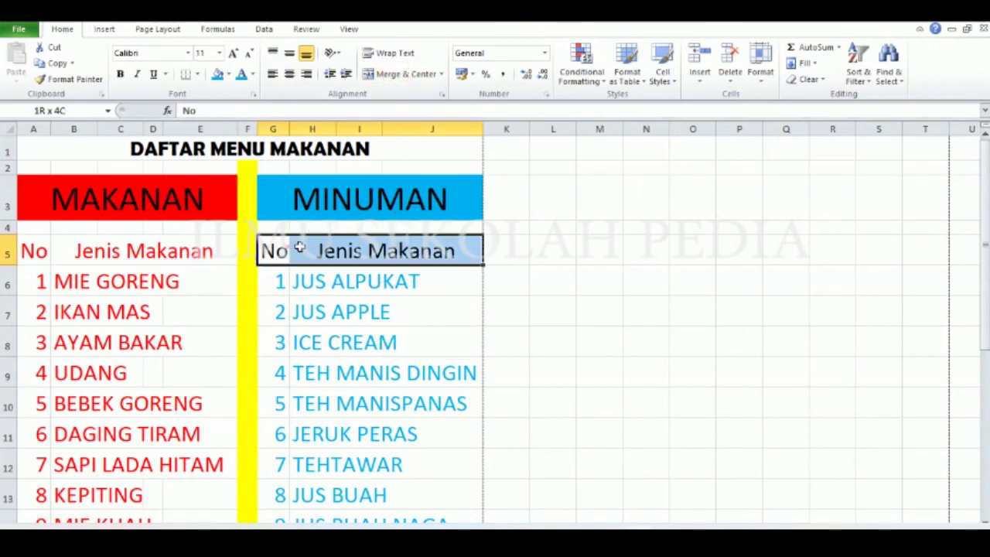
pyautogui.click(242, 75)
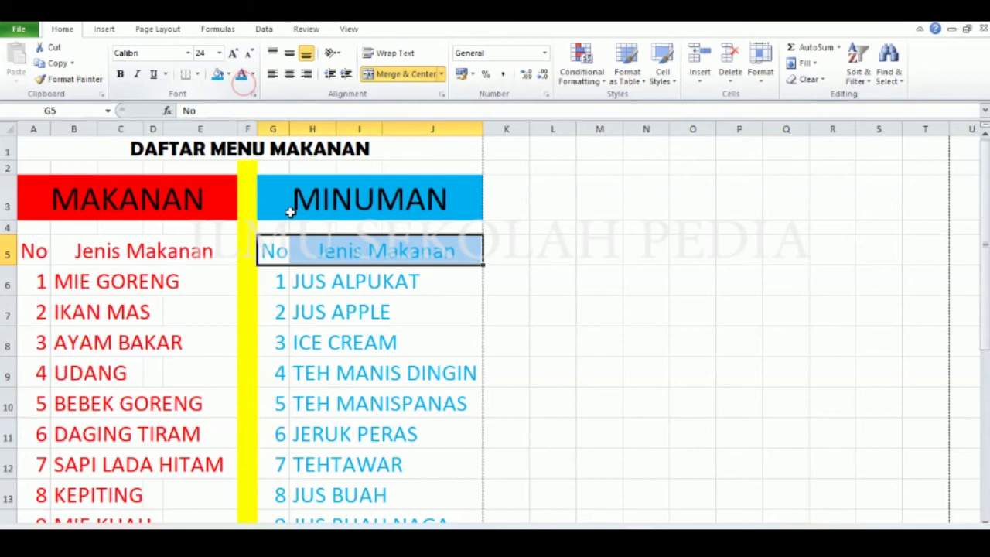
pyautogui.click(352, 373)
# Review the colored menu tables in the sheet and in the print preview.
pyautogui.scroll(-4, 340, 378)
pyautogui.scroll(1, 179, 361)
pyautogui.scroll(-1, 172, 369)
pyautogui.scroll(4, 174, 375)
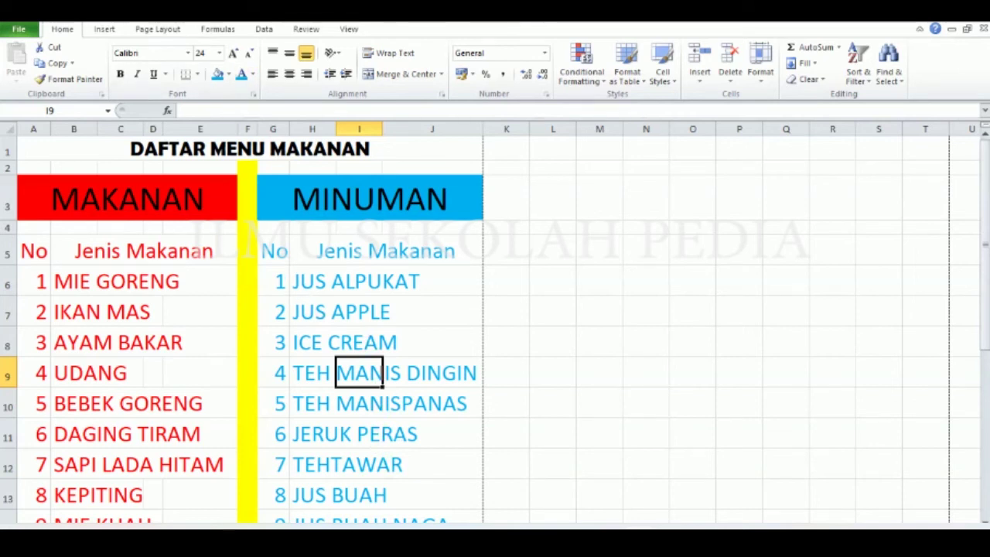
pyautogui.hotkey('ctrl', 'p')
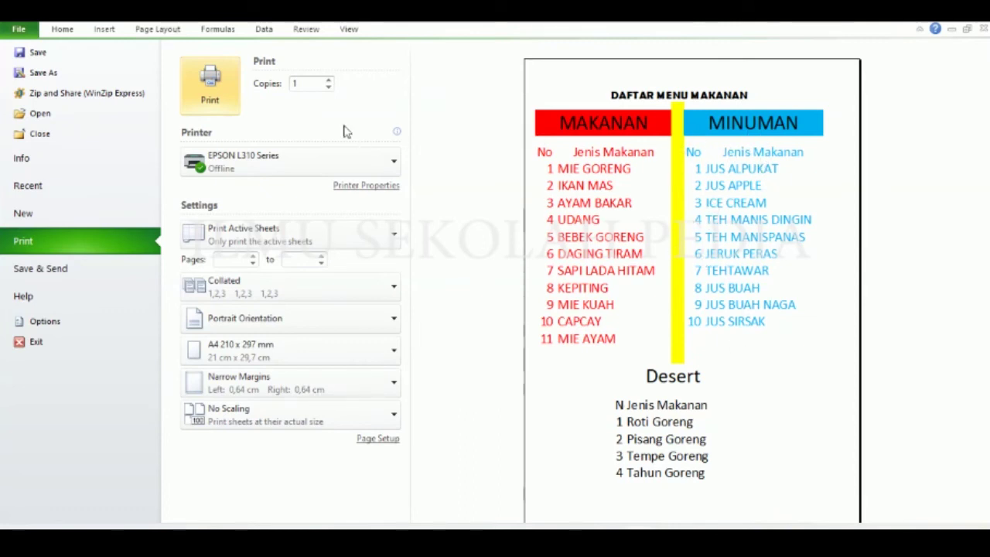
pyautogui.click(72, 31)
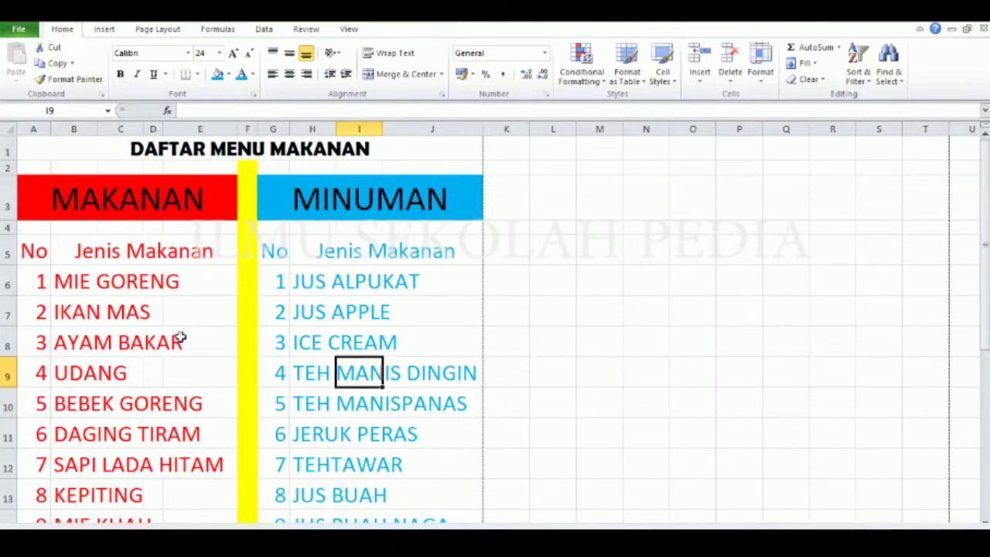
pyautogui.scroll(-6, 330, 316)
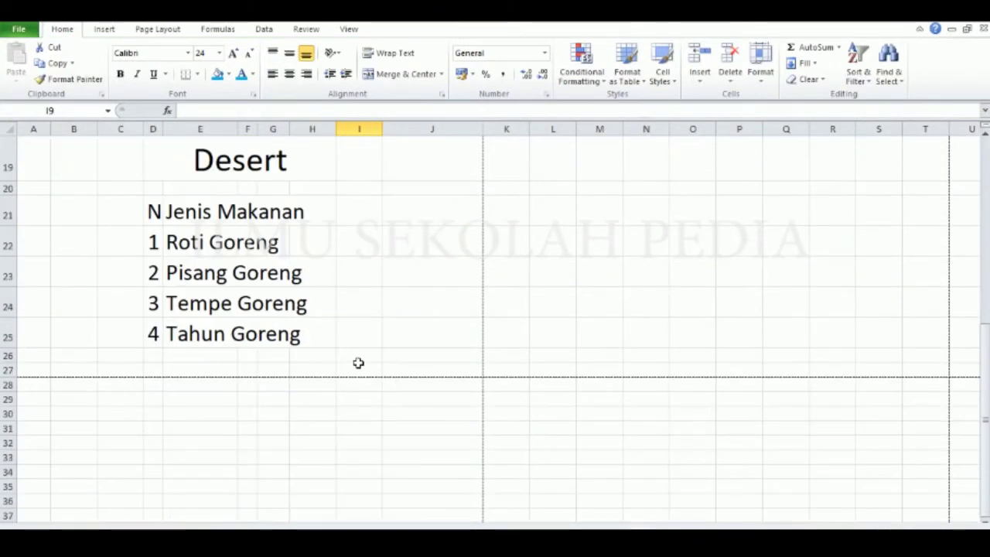
pyautogui.scroll(6, 358, 363)
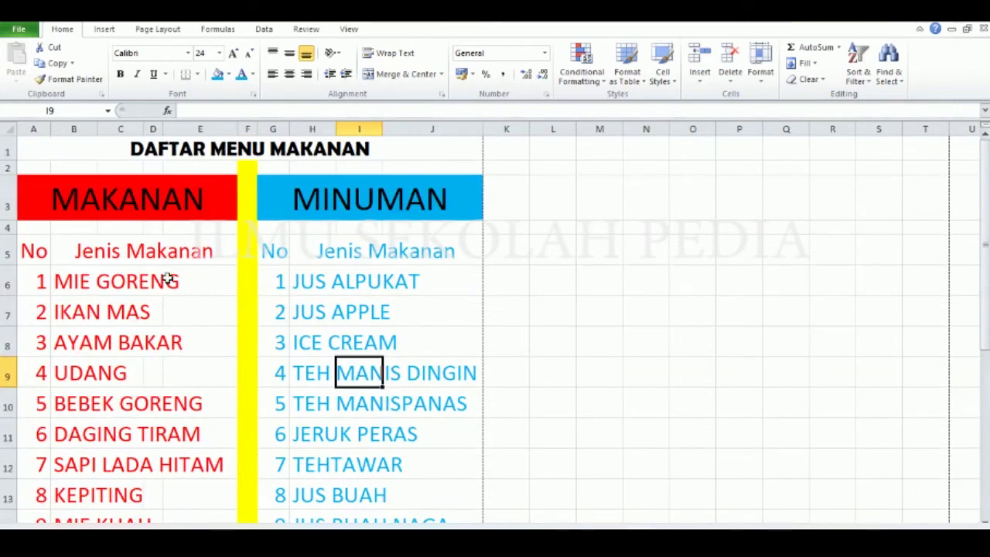
# Merge and center the row 4 cells A4:E4 under MAKANAN and G4:J4 under MINUMAN.
pyautogui.moveTo(36, 225); pyautogui.dragTo(179, 231)
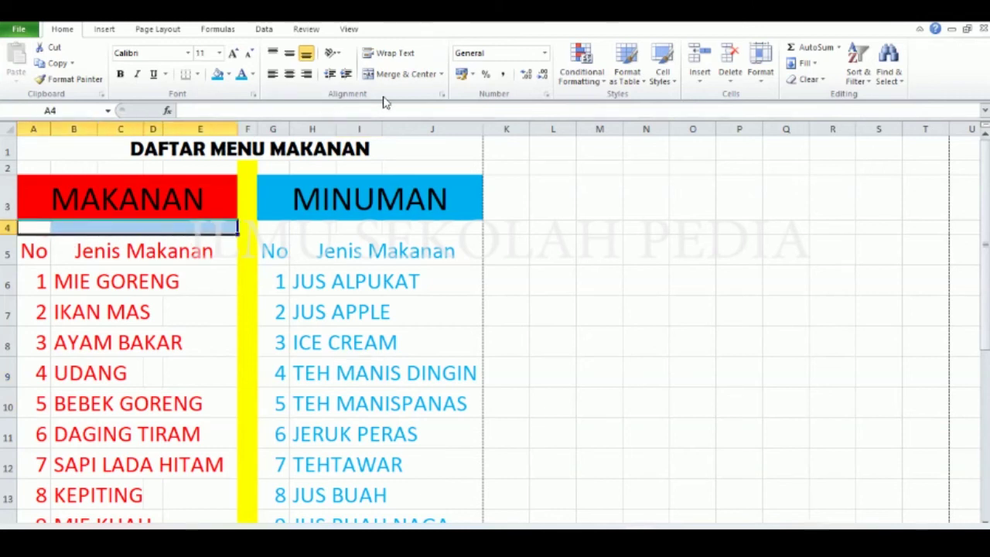
pyautogui.click(406, 74)
pyautogui.moveTo(276, 228); pyautogui.dragTo(398, 227)
pyautogui.click(406, 73)
# Fill the two merged row 4 strips below the MAKANAN and MINUMAN headings with black.
pyautogui.click(144, 226)
pyautogui.click(228, 74)
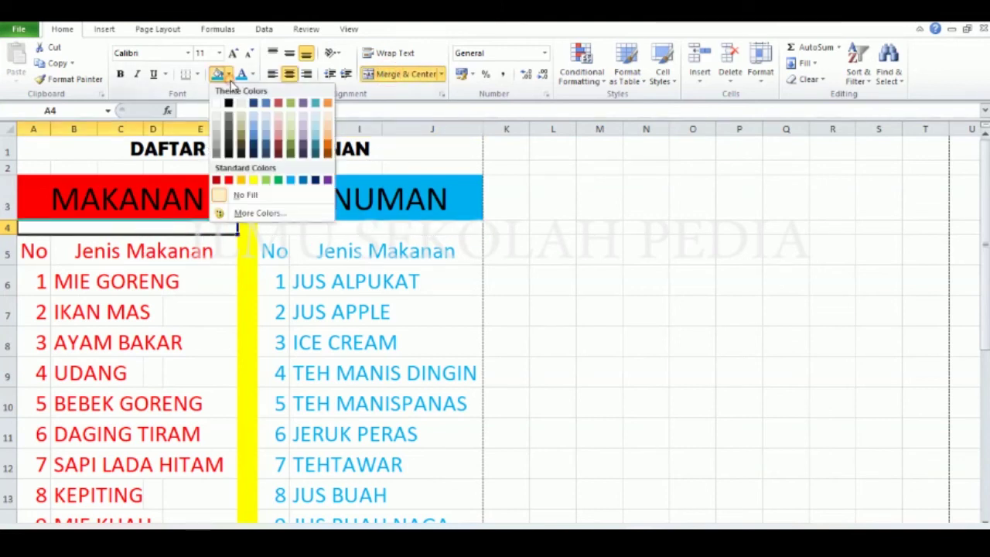
pyautogui.click(232, 102)
pyautogui.click(287, 226)
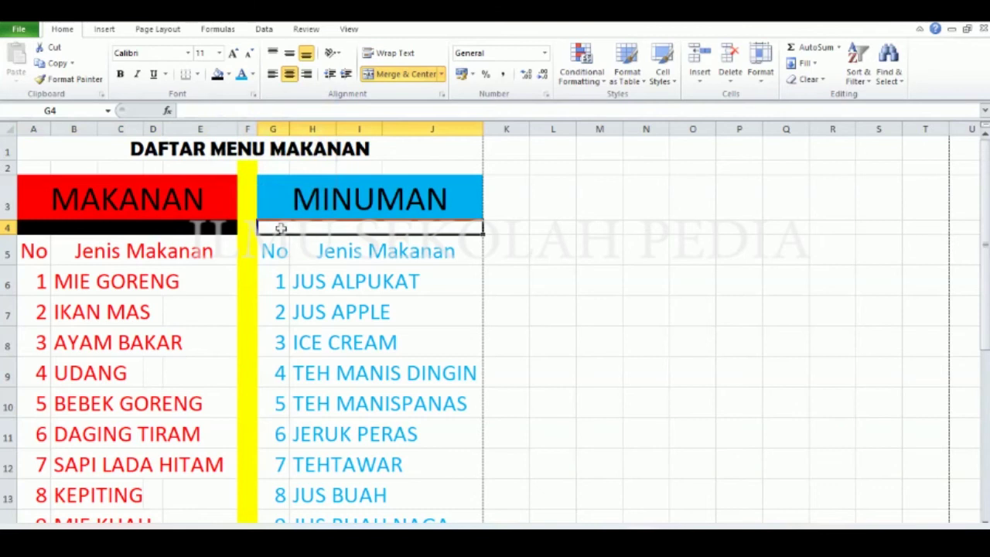
pyautogui.click(217, 74)
pyautogui.click(517, 224)
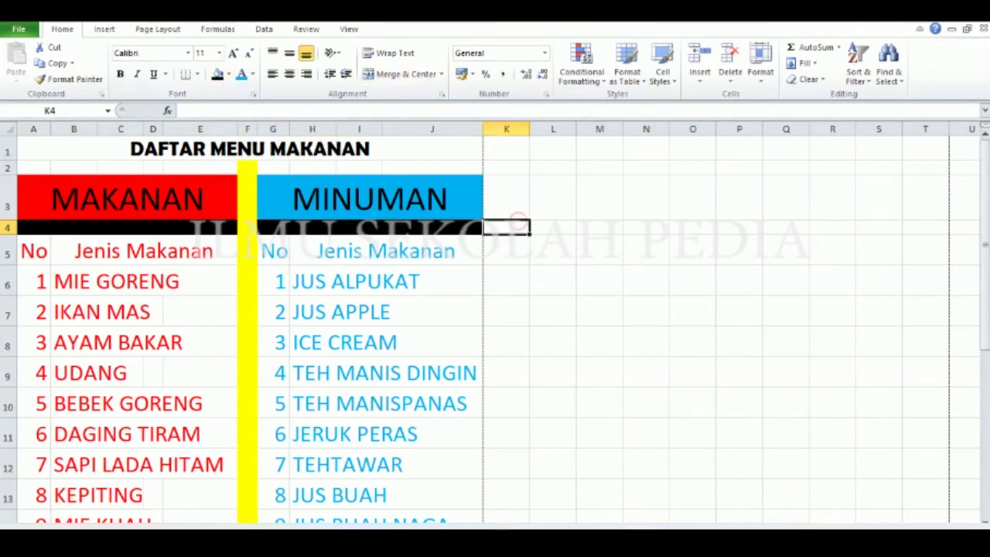
# Check the print preview of the menu with the black strips, and return to the sheet.
pyautogui.click(19, 29)
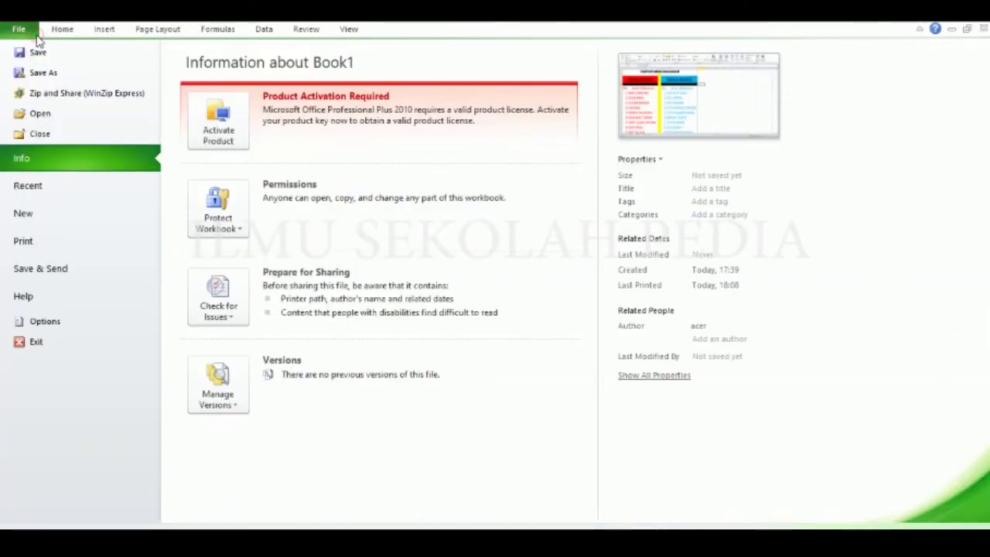
pyautogui.click(67, 245)
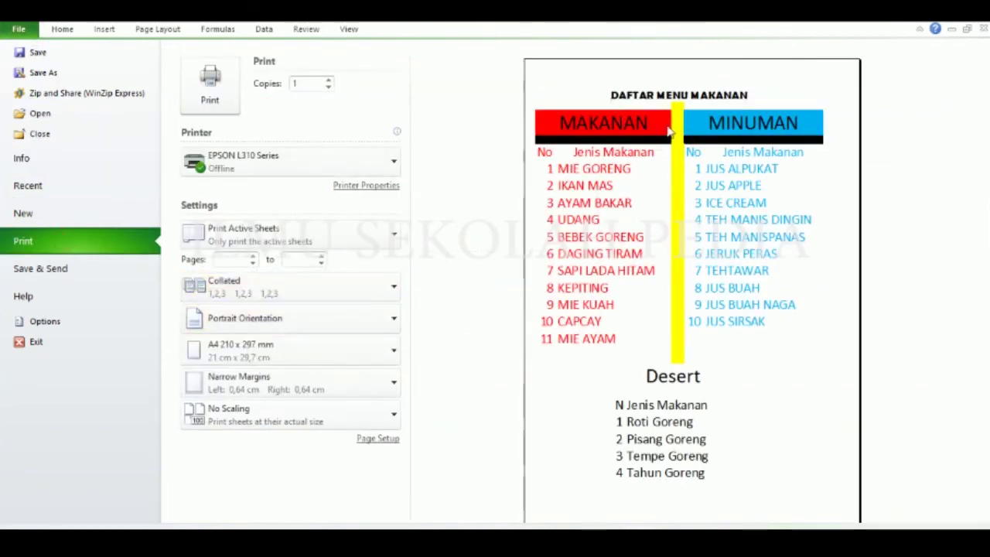
pyautogui.click(62, 29)
# Widen column D slightly to make room for the Desert table's No header.
pyautogui.scroll(-7, 304, 341)
pyautogui.scroll(3, 304, 357)
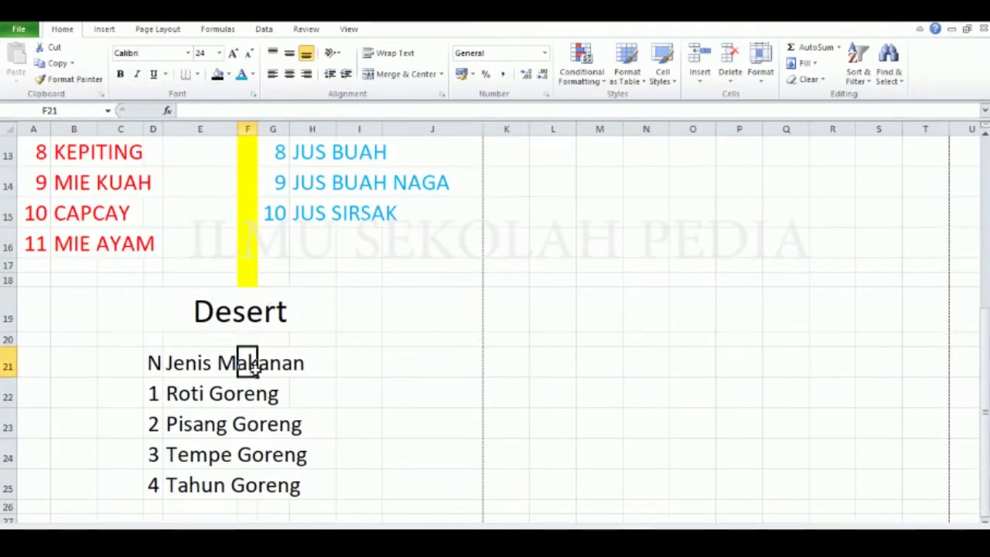
pyautogui.click(216, 396)
pyautogui.moveTo(162, 129); pyautogui.dragTo(170, 132)
pyautogui.click(327, 411)
# Fill the merged Desert heading in D19 with orange.
pyautogui.click(298, 317)
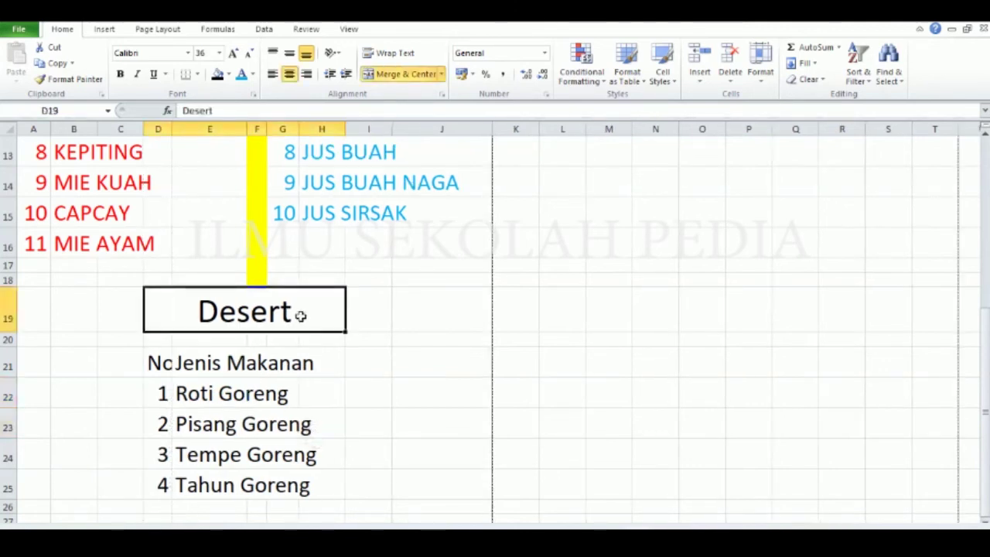
pyautogui.scroll(4, 302, 316)
pyautogui.scroll(-2, 307, 316)
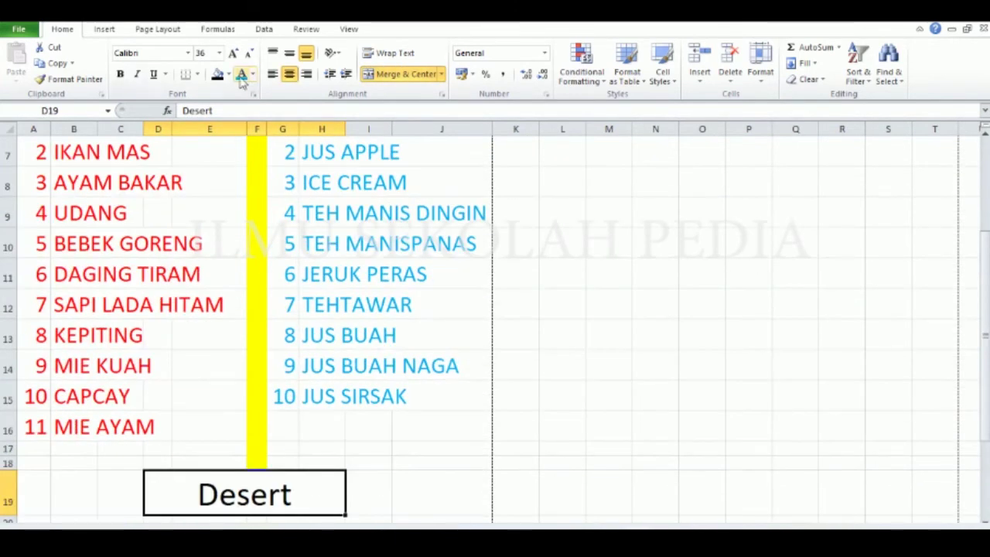
pyautogui.click(230, 75)
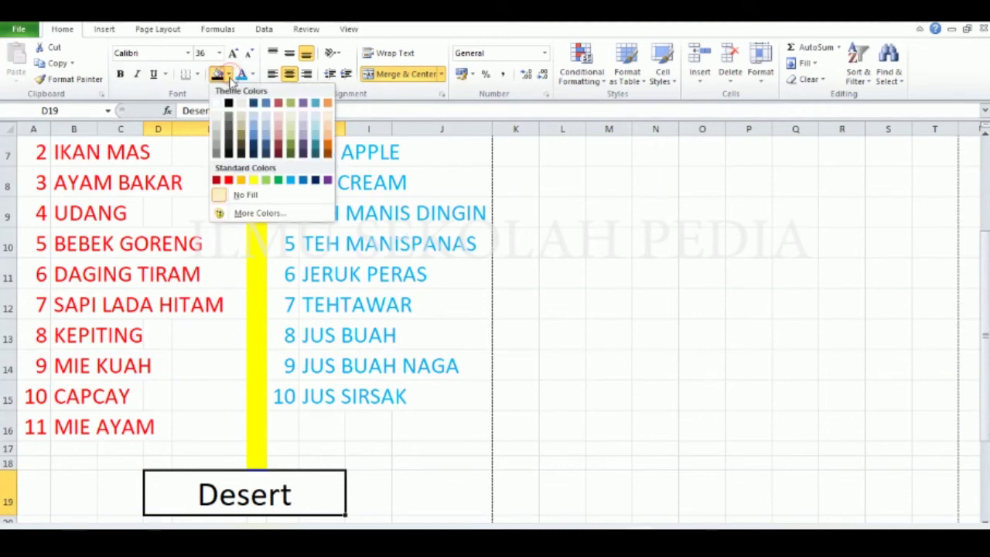
pyautogui.click(328, 103)
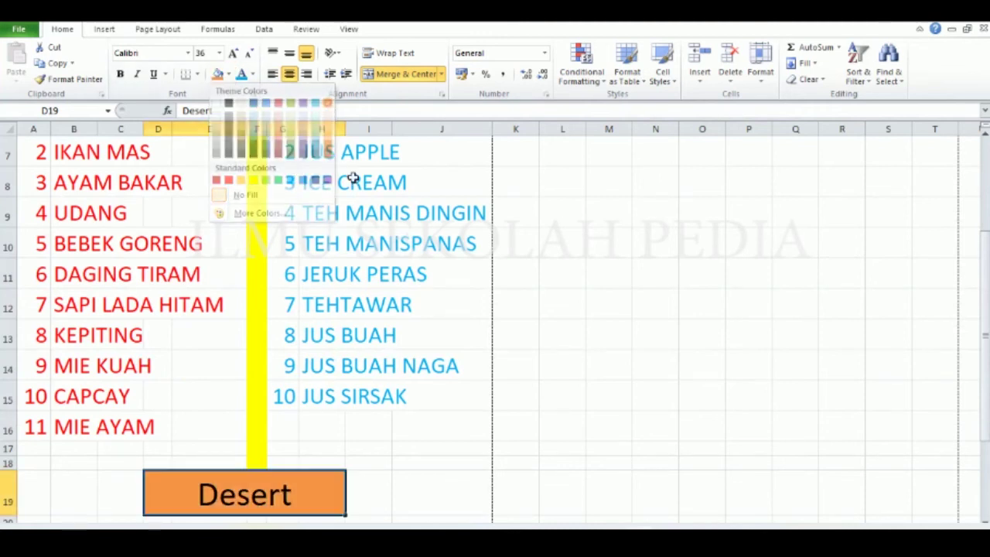
# Widen column D a little more so the full No header fits in D21.
pyautogui.scroll(-4, 352, 178)
pyautogui.click(256, 334)
pyautogui.moveTo(176, 129); pyautogui.dragTo(183, 128)
# Select the Desert table's header and item rows, starting from D21.
pyautogui.moveTo(161, 211); pyautogui.dragTo(308, 329)
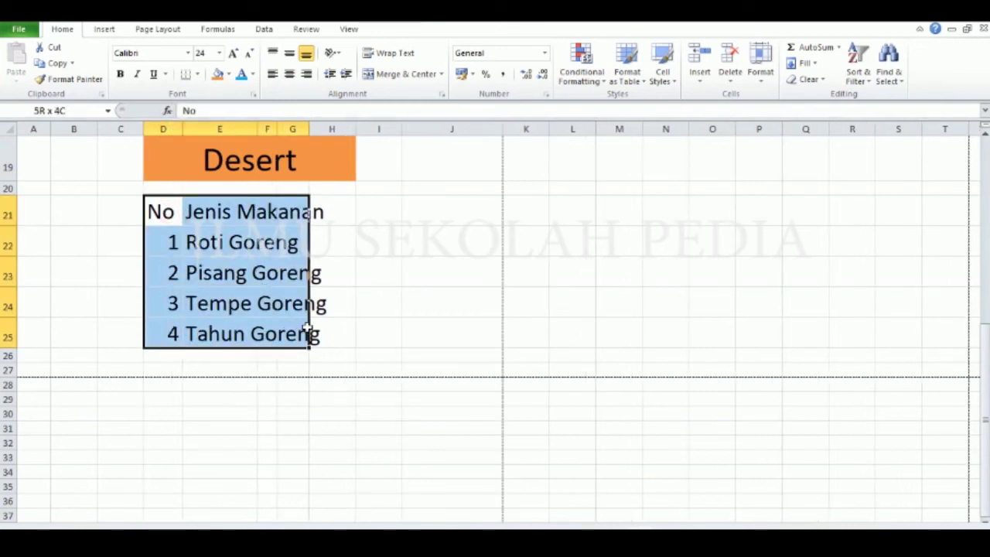